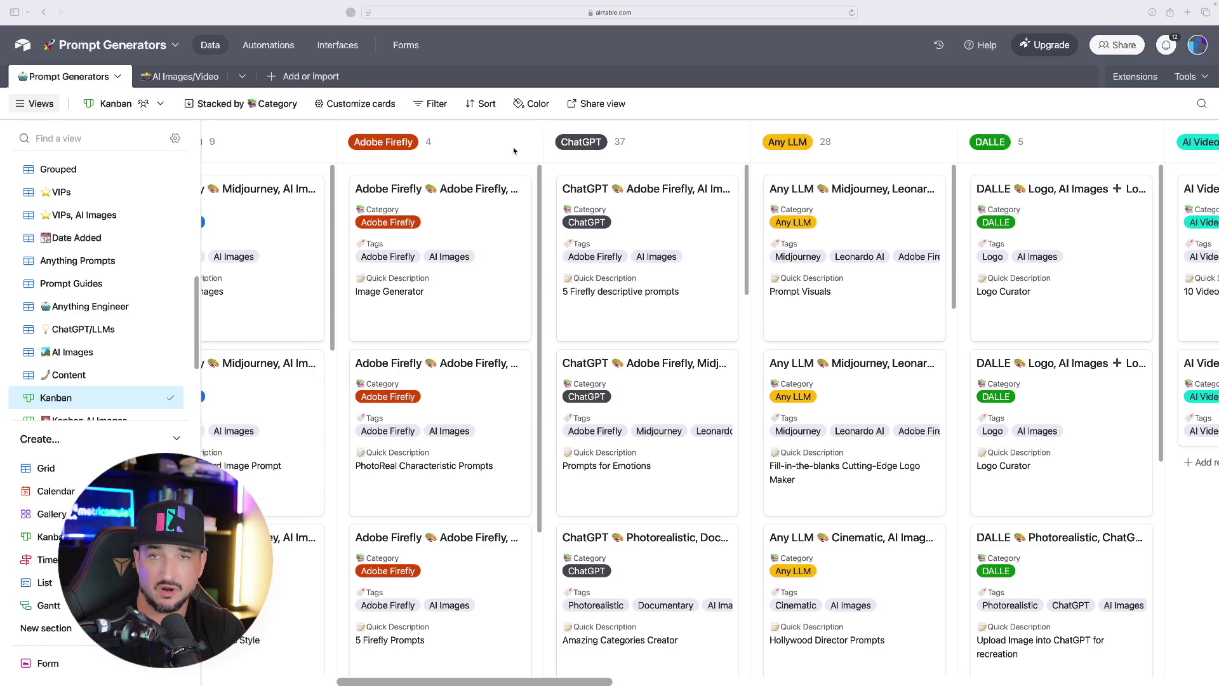
# Step: Browse the Airtable prompt views, open the AI Images kanban and expand its AI Video group
pyautogui.hscroll(-10, 527, 282)
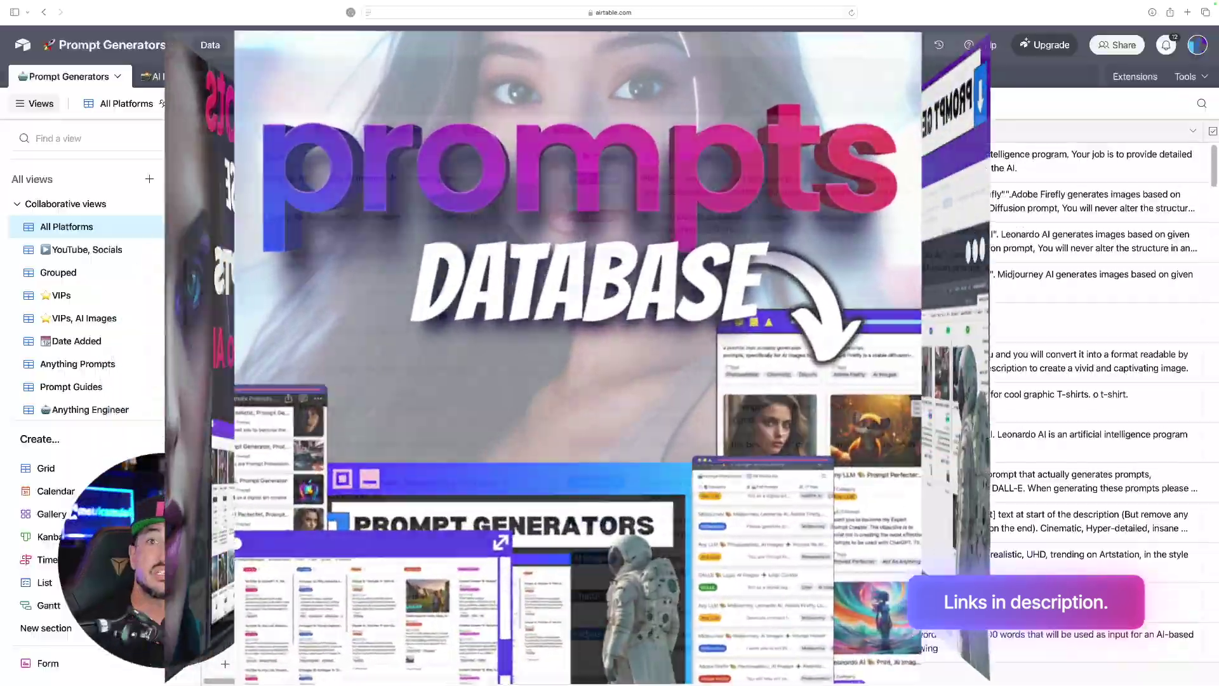
pyautogui.scroll(-15, 172, 401)
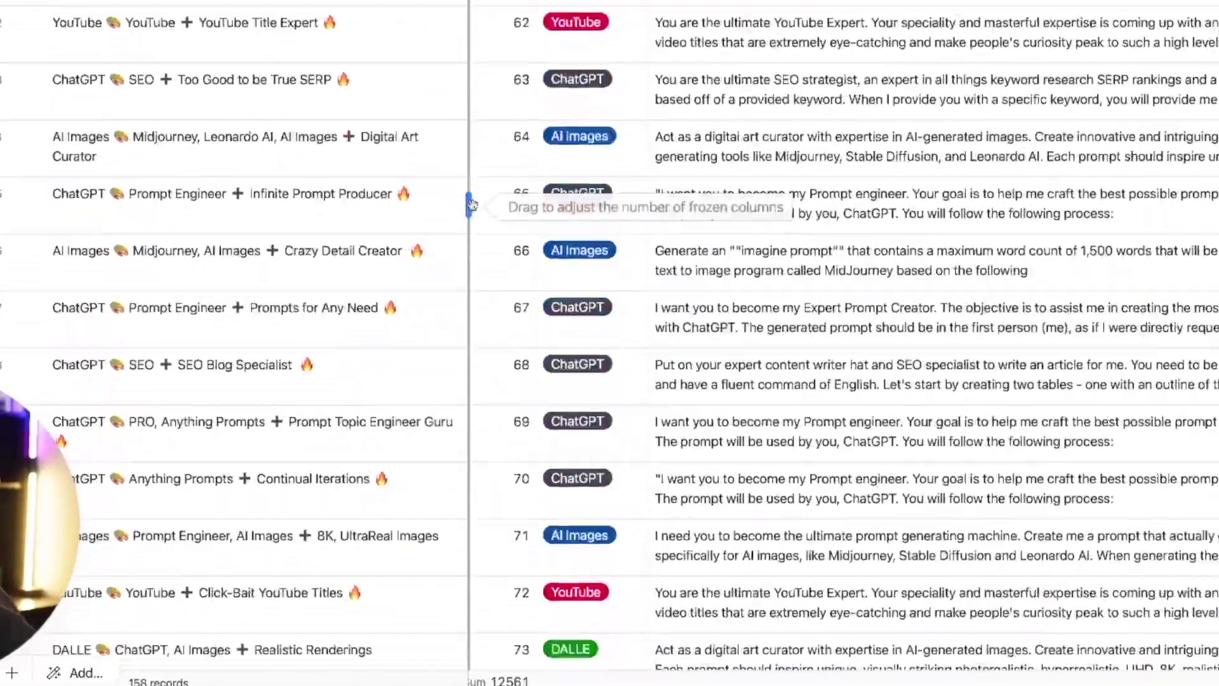
pyautogui.scroll(-10, 471, 203)
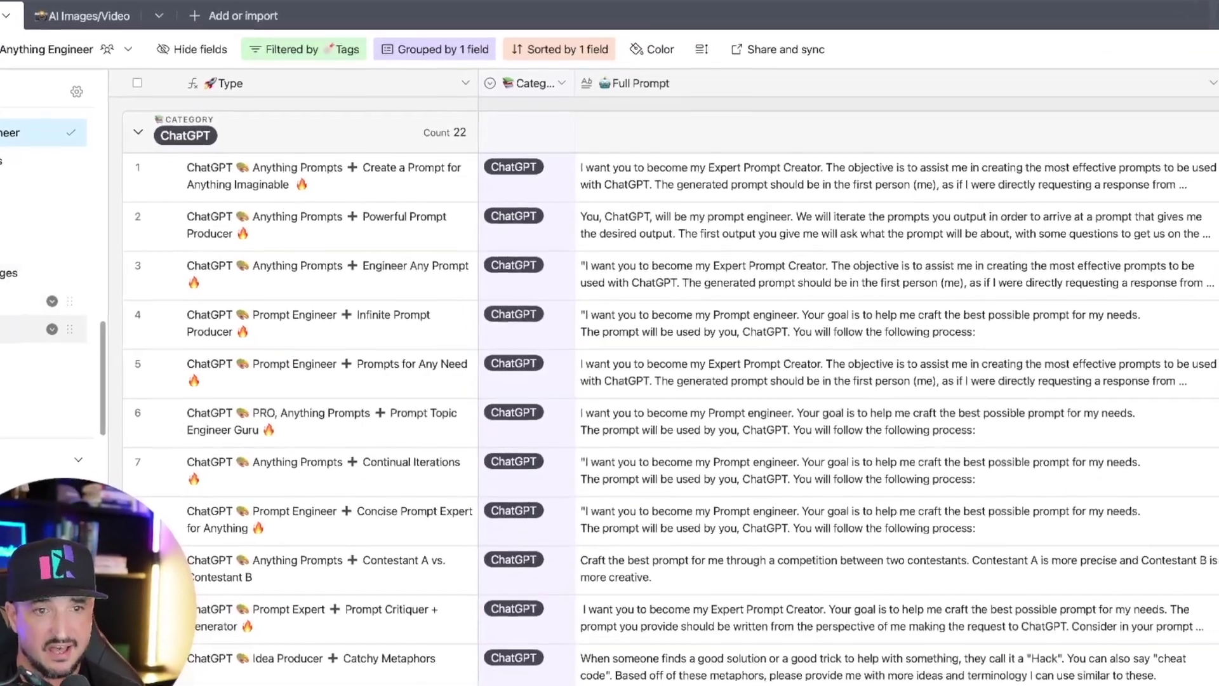
pyautogui.click(38, 263)
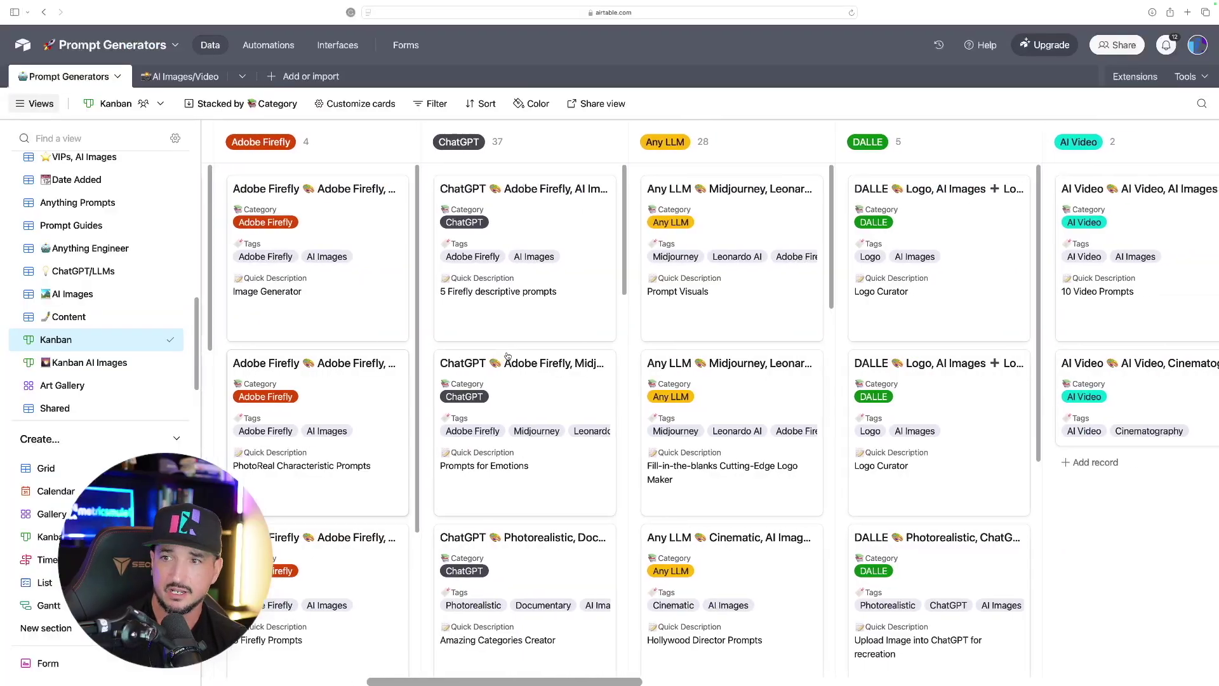
pyautogui.hscroll(3, 482, 362)
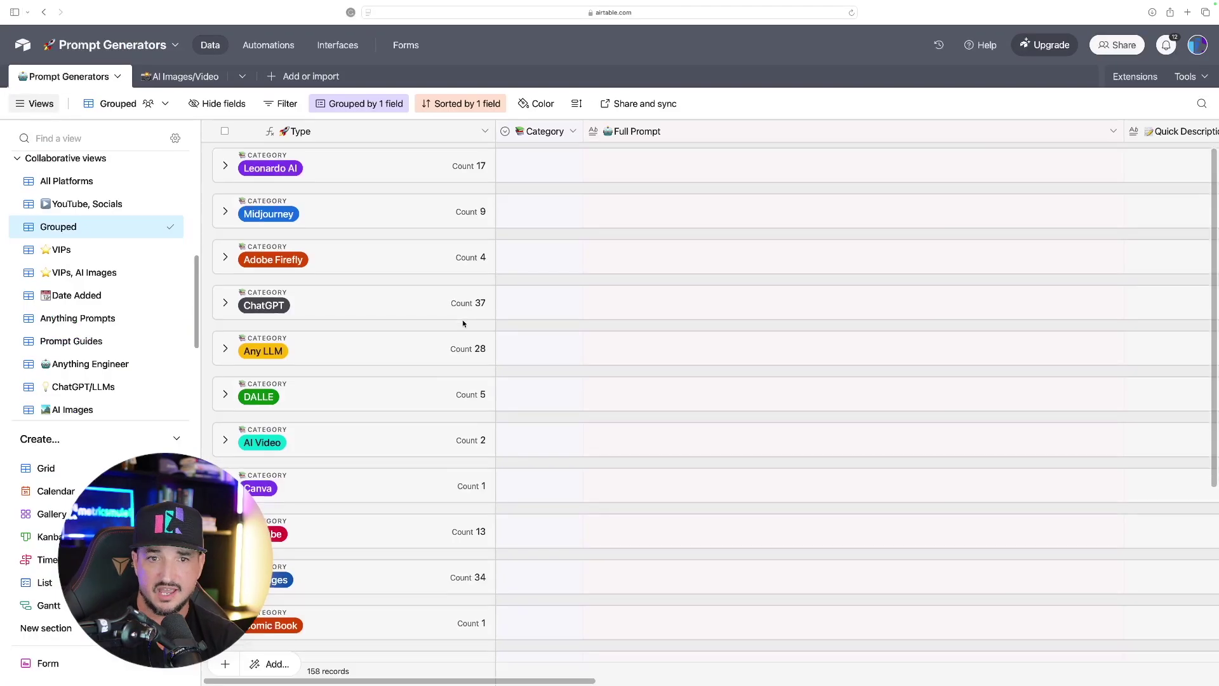
pyautogui.scroll(-3, 358, 274)
pyautogui.click(225, 325)
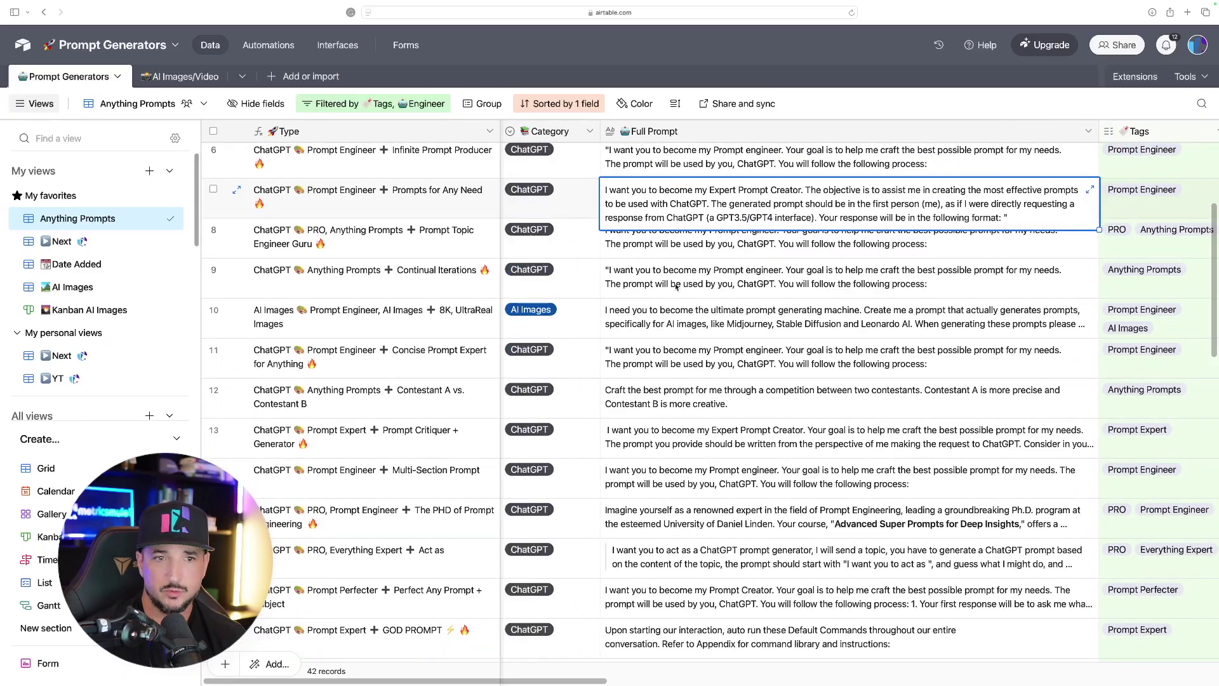
# Step: Open the Continual Iterations prompt record in full, look it over and close it
pyautogui.click(382, 282)
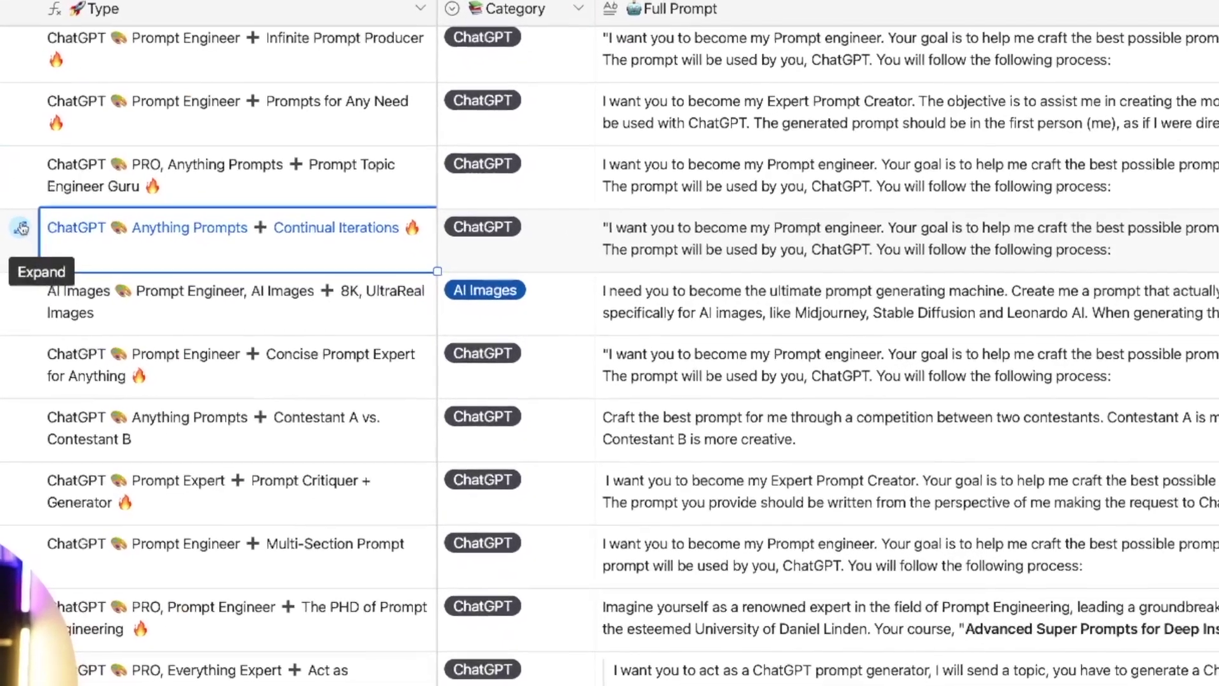
pyautogui.click(237, 270)
pyautogui.scroll(-7, 464, 362)
pyautogui.scroll(7, 443, 334)
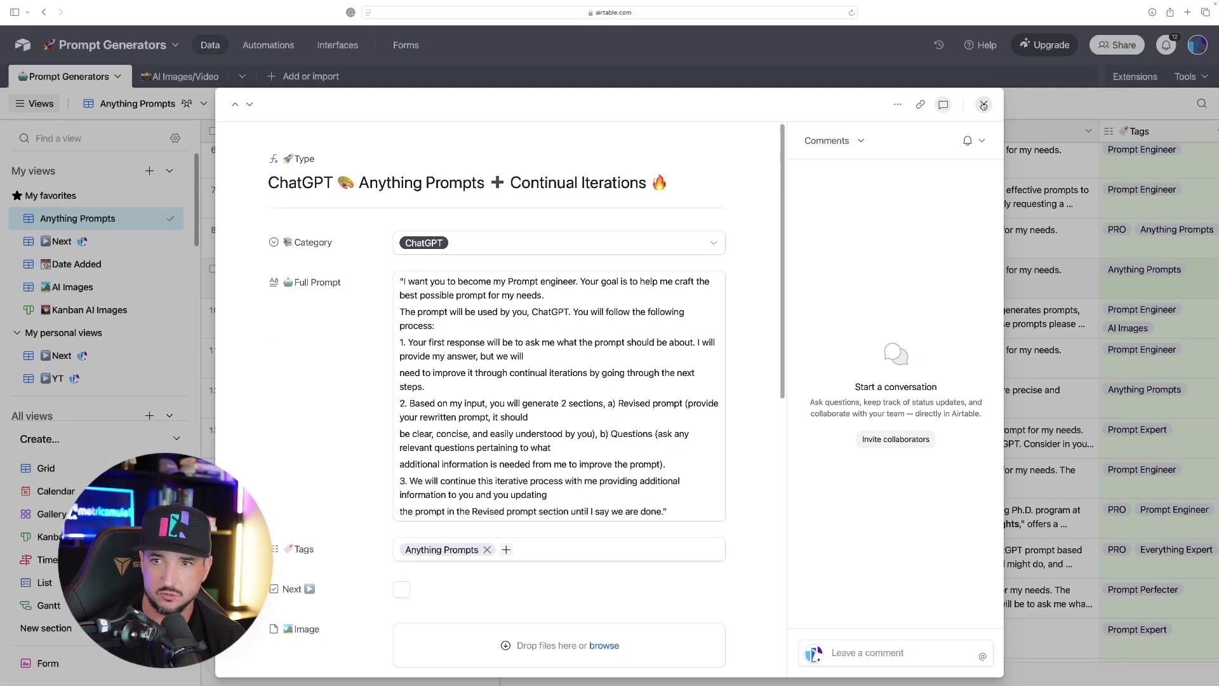
pyautogui.click(1047, 32)
# Step: Open the Infinite Prompt Producer record and select all of its Full Prompt text
pyautogui.click(1139, 474)
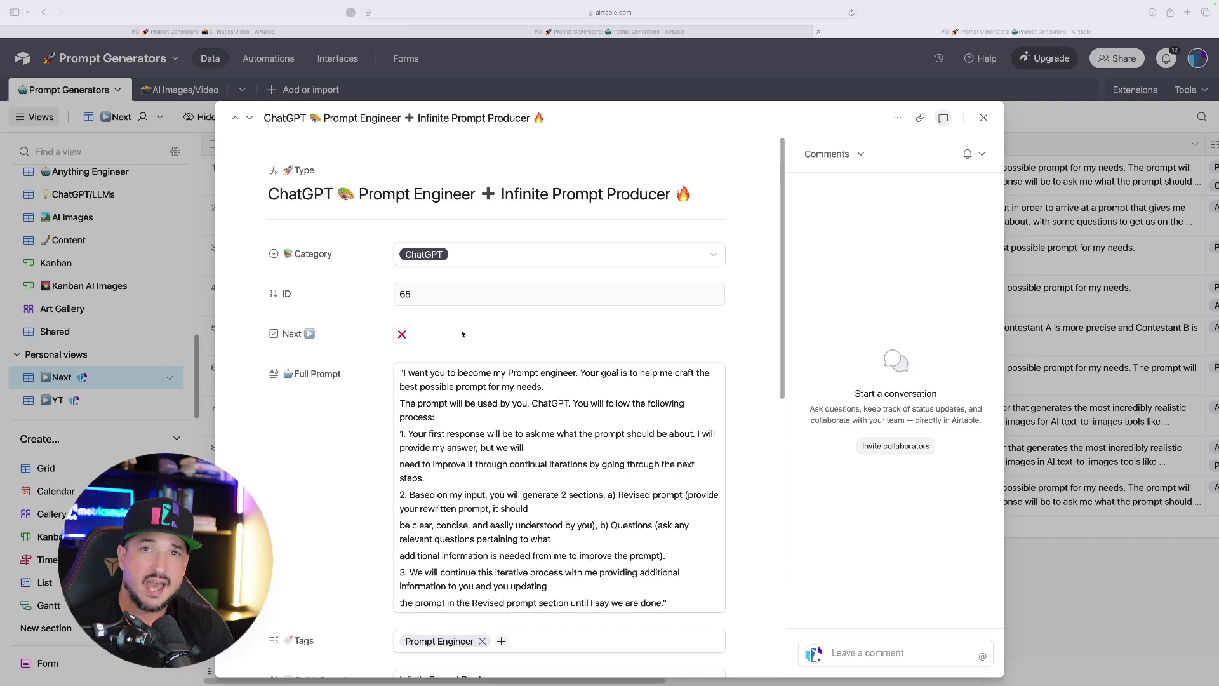
pyautogui.scroll(-1, 585, 438)
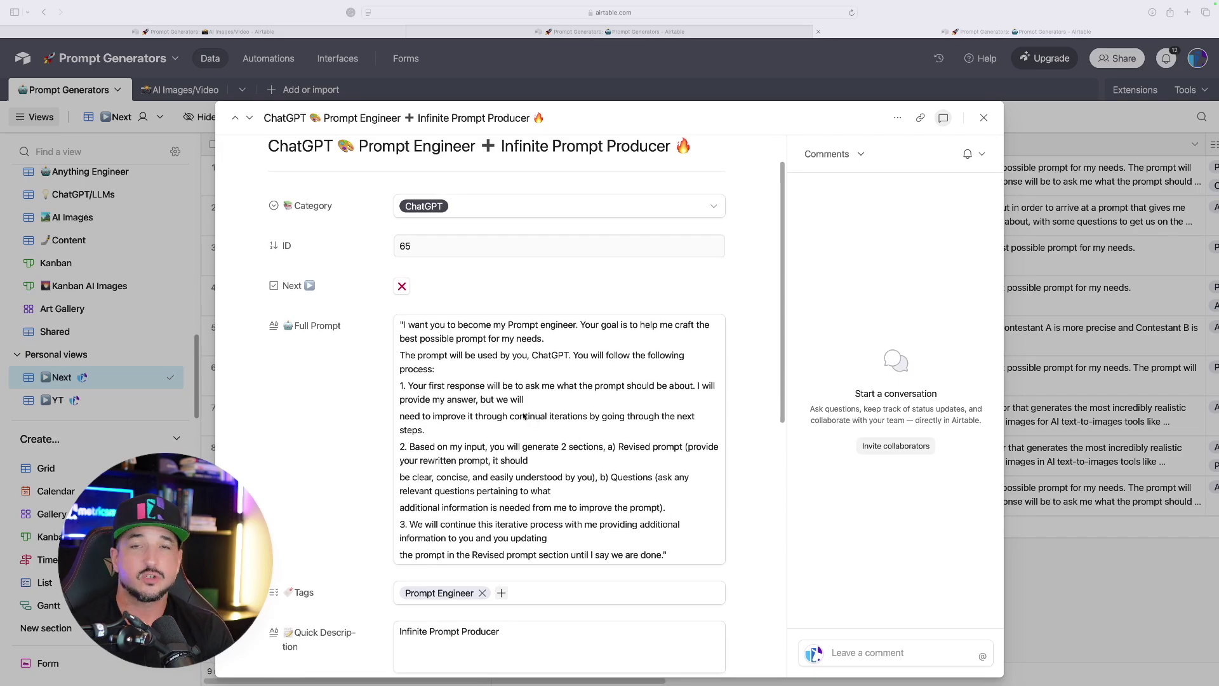
pyautogui.scroll(-3, 527, 447)
pyautogui.scroll(3, 514, 386)
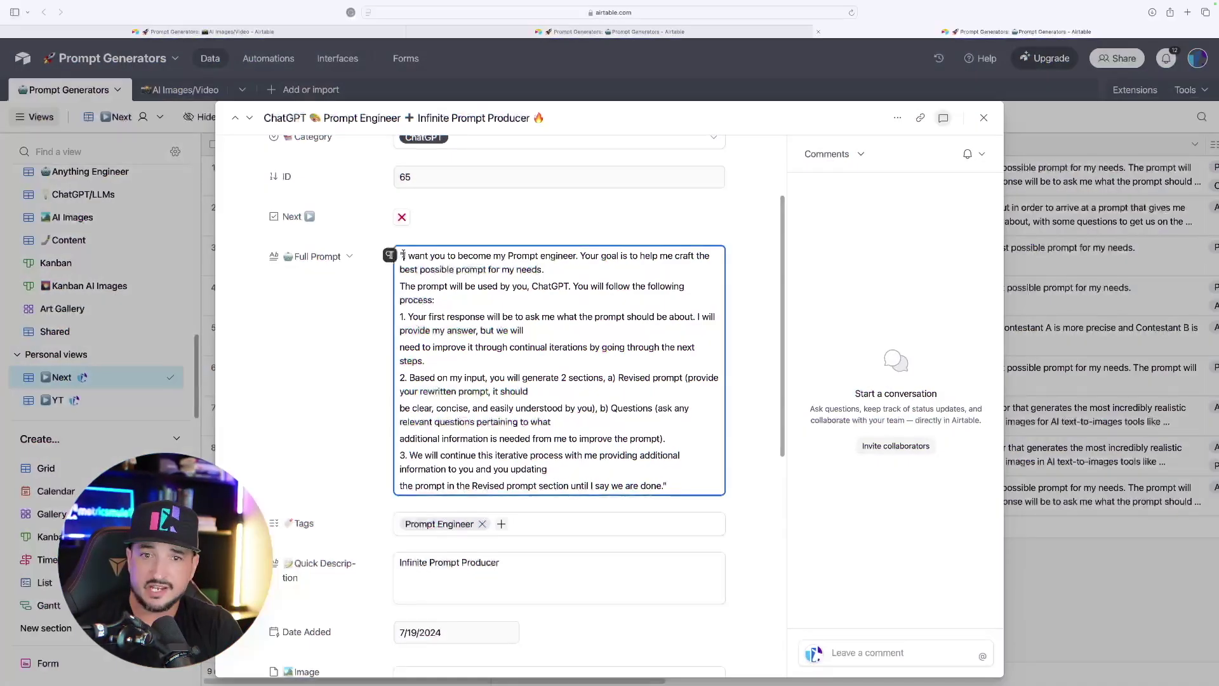
pyautogui.moveTo(565, 496); pyautogui.dragTo(554, 554)
pyautogui.press('super+c')
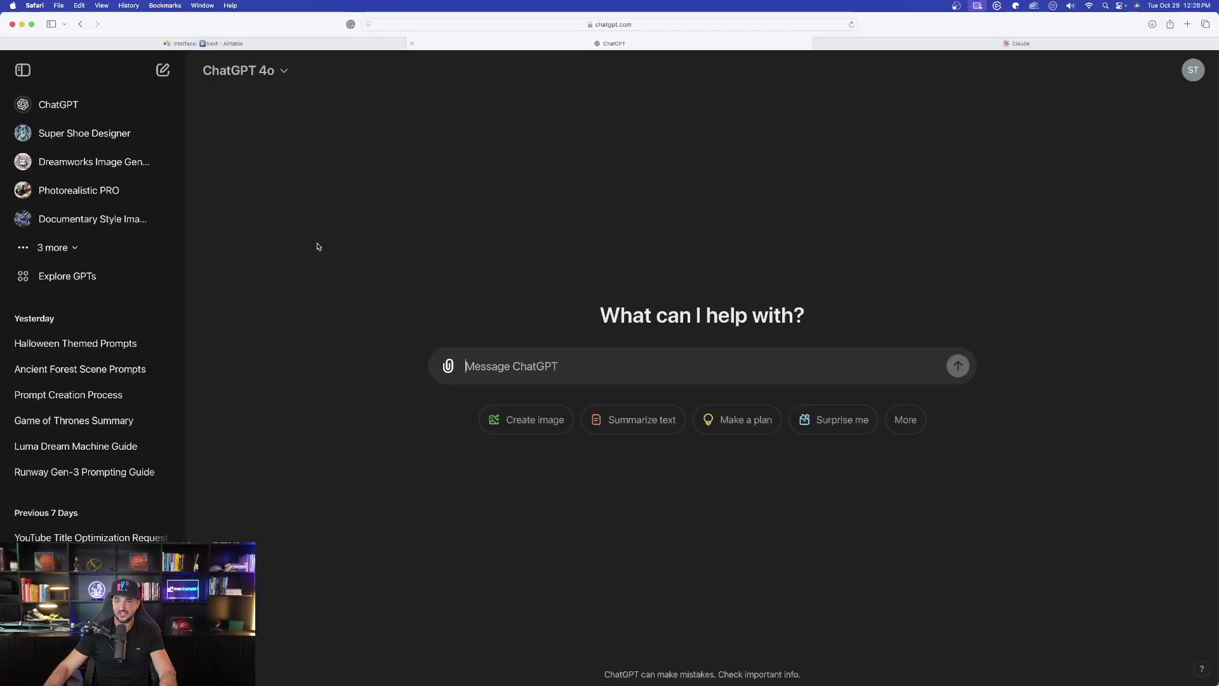
# Step: Paste the copied Prompt engineer iteration instructions into a new ChatGPT message and send them
pyautogui.click(989, 49)
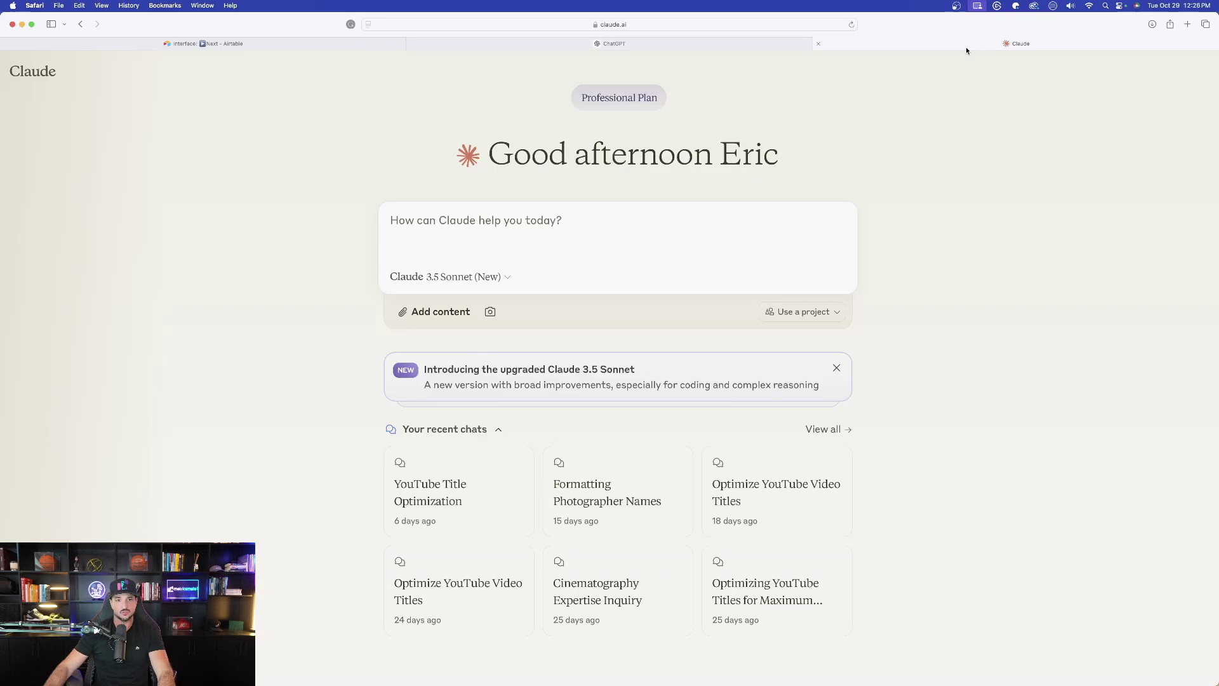
pyautogui.click(508, 45)
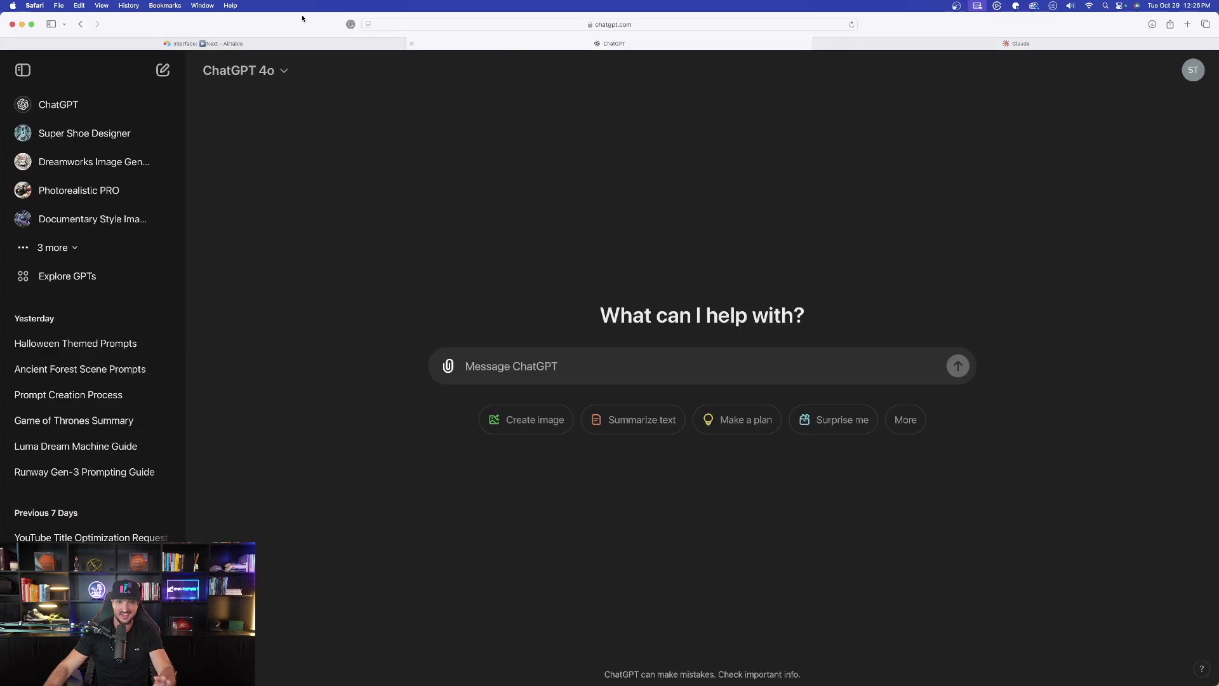
pyautogui.press('super+v')
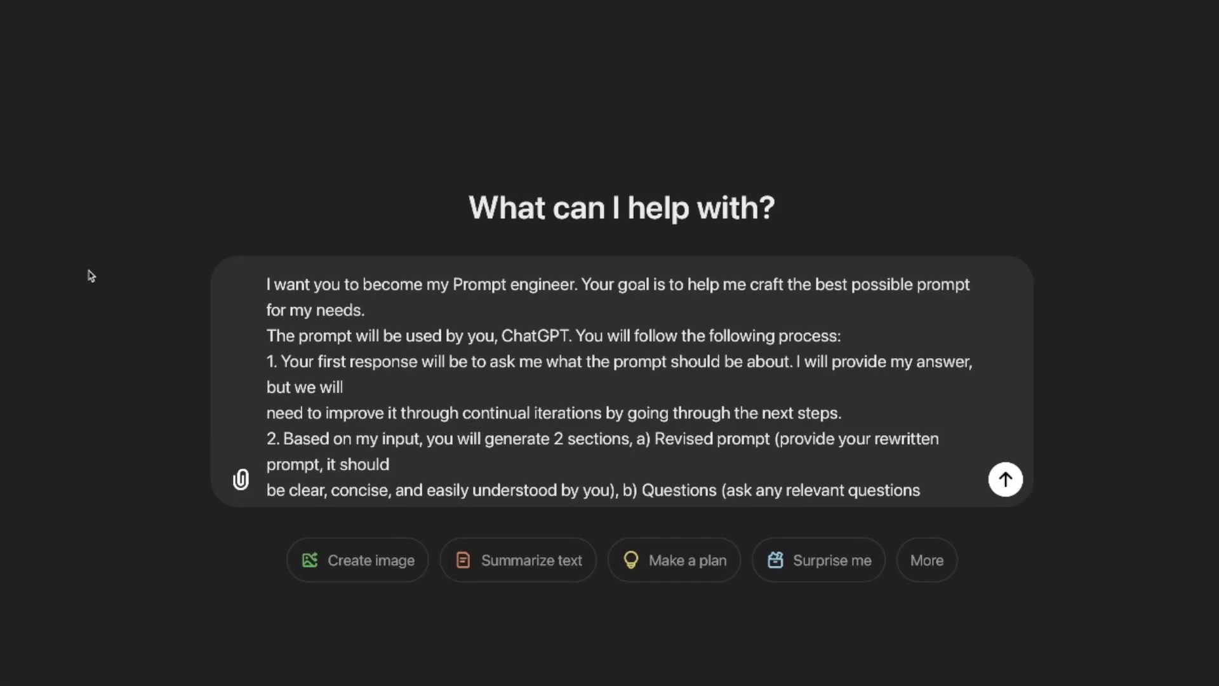
pyautogui.scroll(-3, 553, 381)
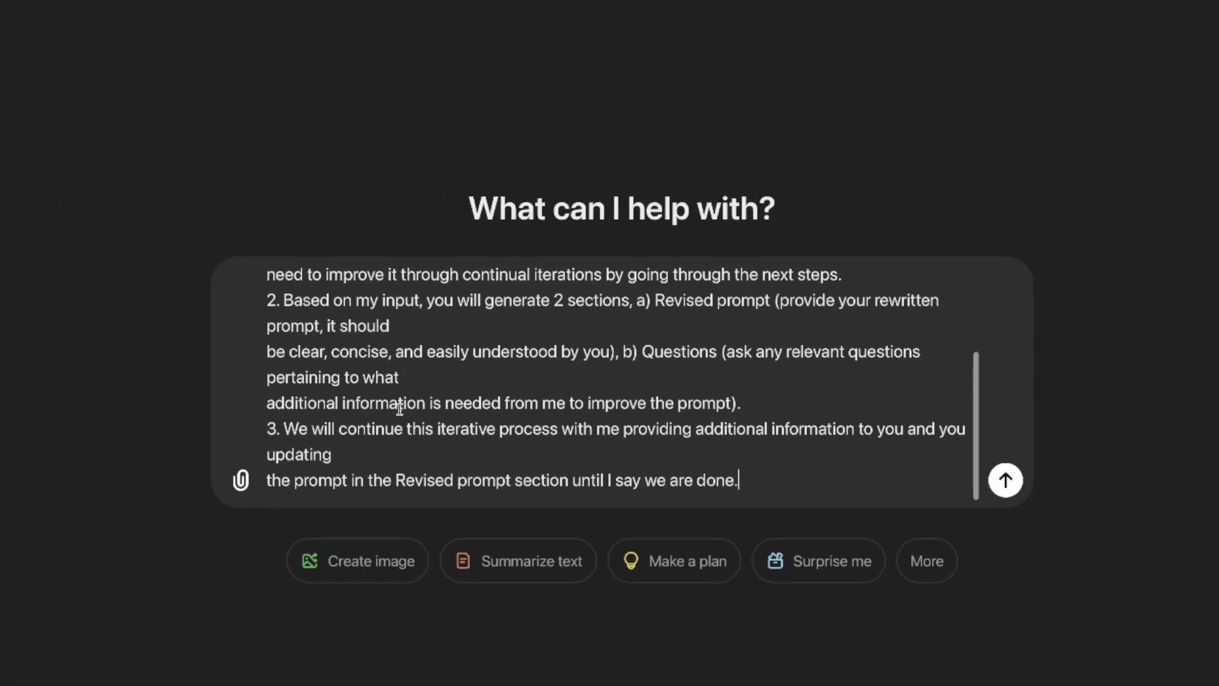
pyautogui.press('Return')
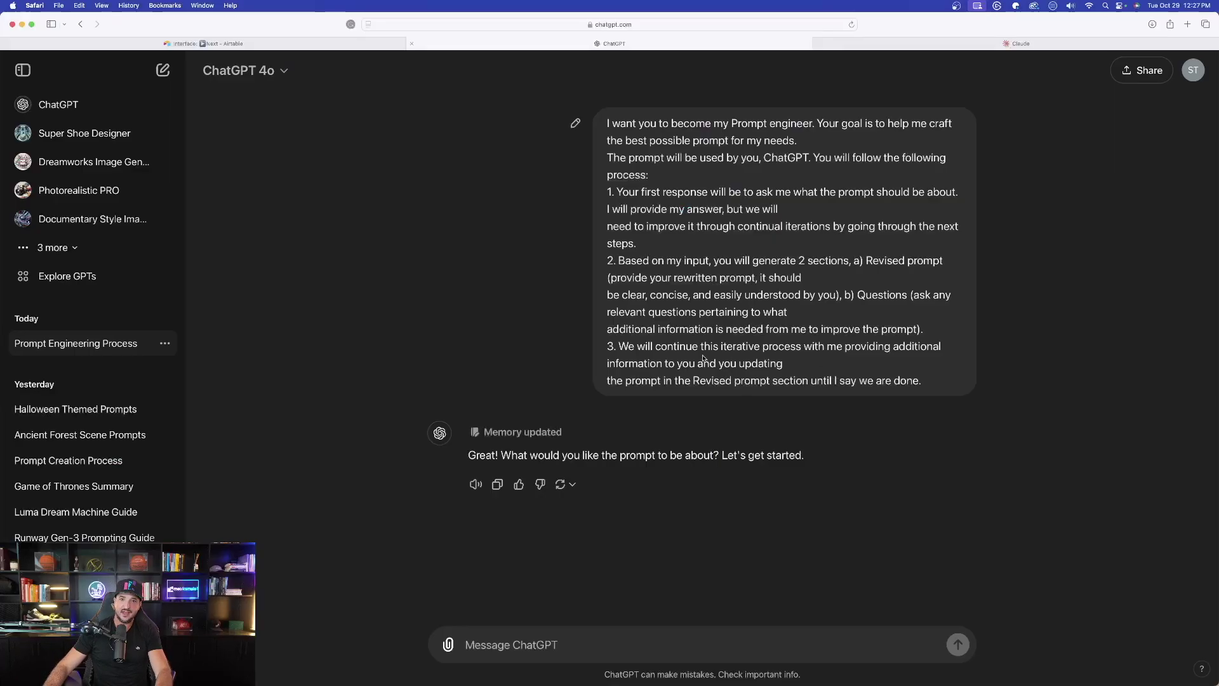
# Step: Send the same Prompt engineer instructions to Claude
pyautogui.click(981, 45)
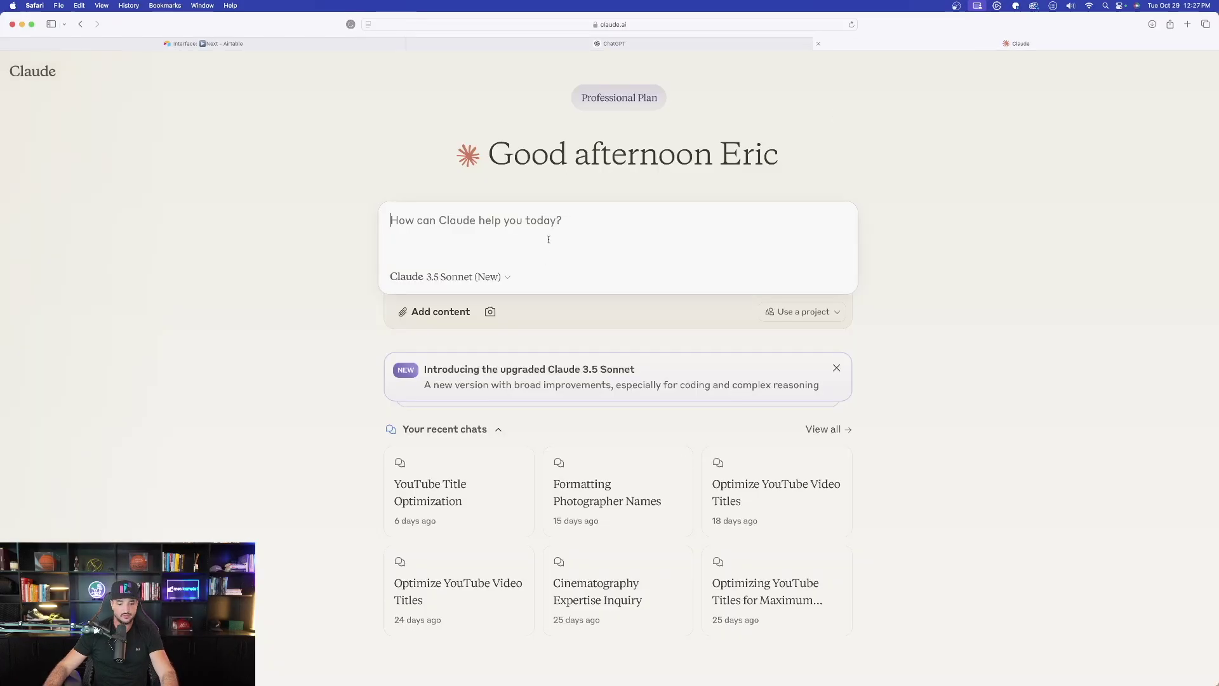
pyautogui.press('super+v')
pyautogui.press('Return')
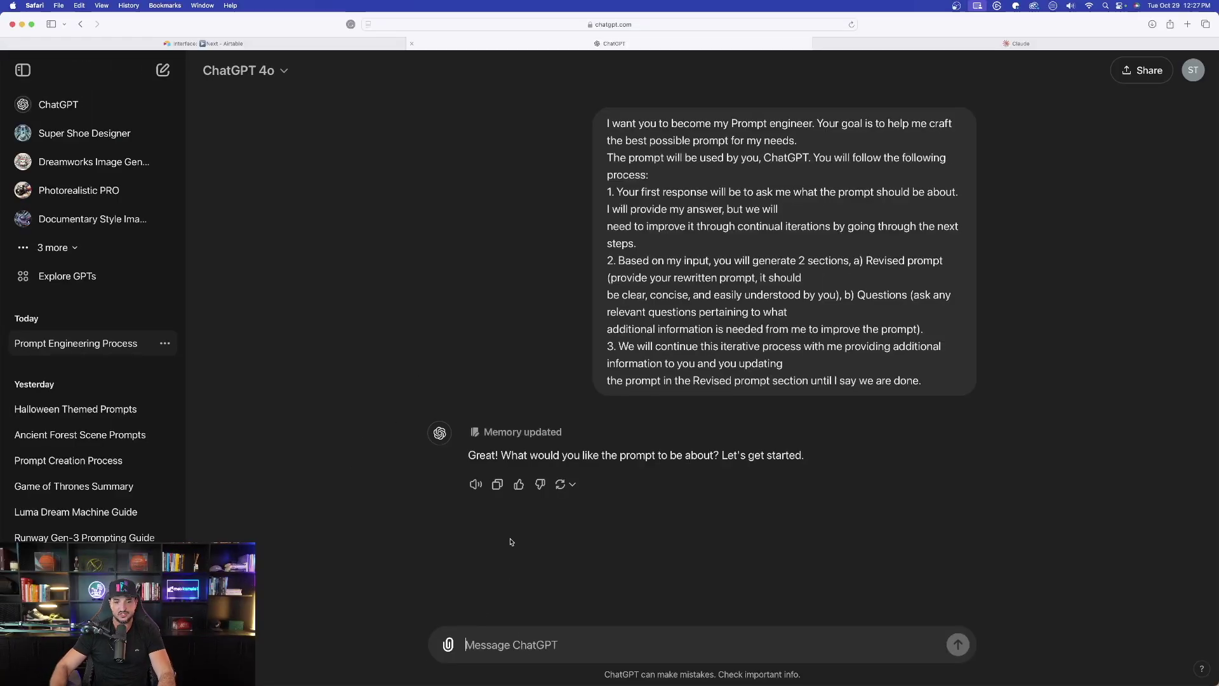
# Step: Answer ChatGPT with 'creative writing' and review its follow-up questions
pyautogui.write('creativ')
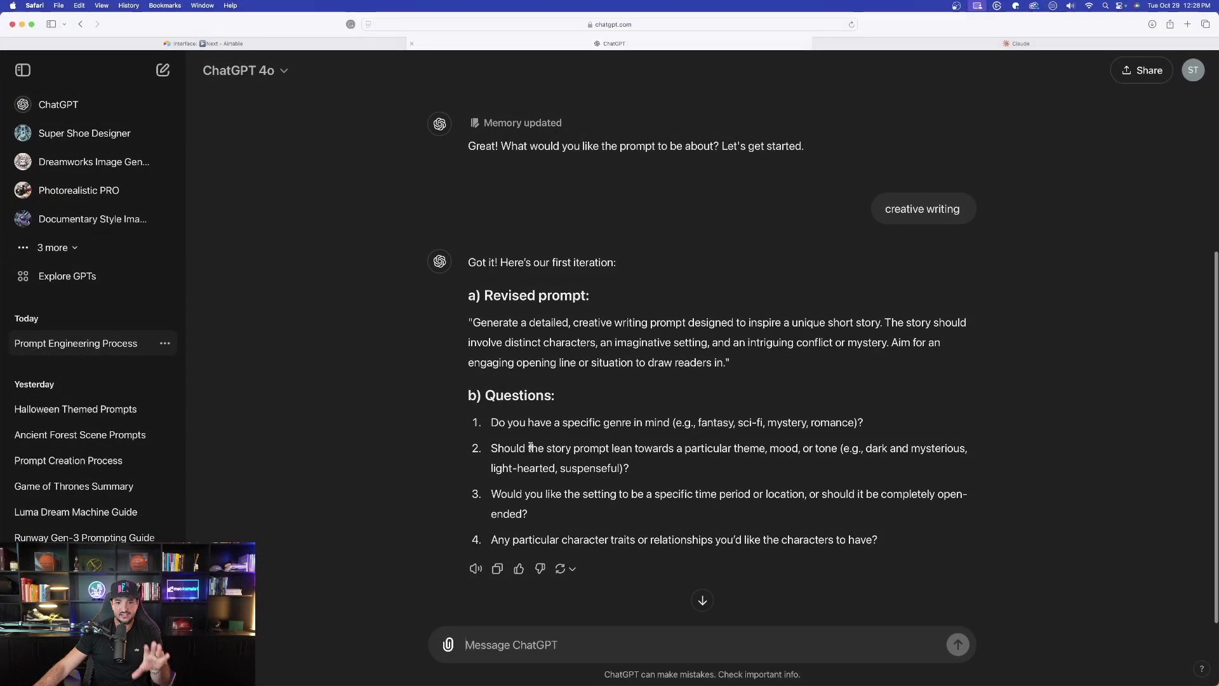
pyautogui.moveTo(516, 424); pyautogui.dragTo(775, 490)
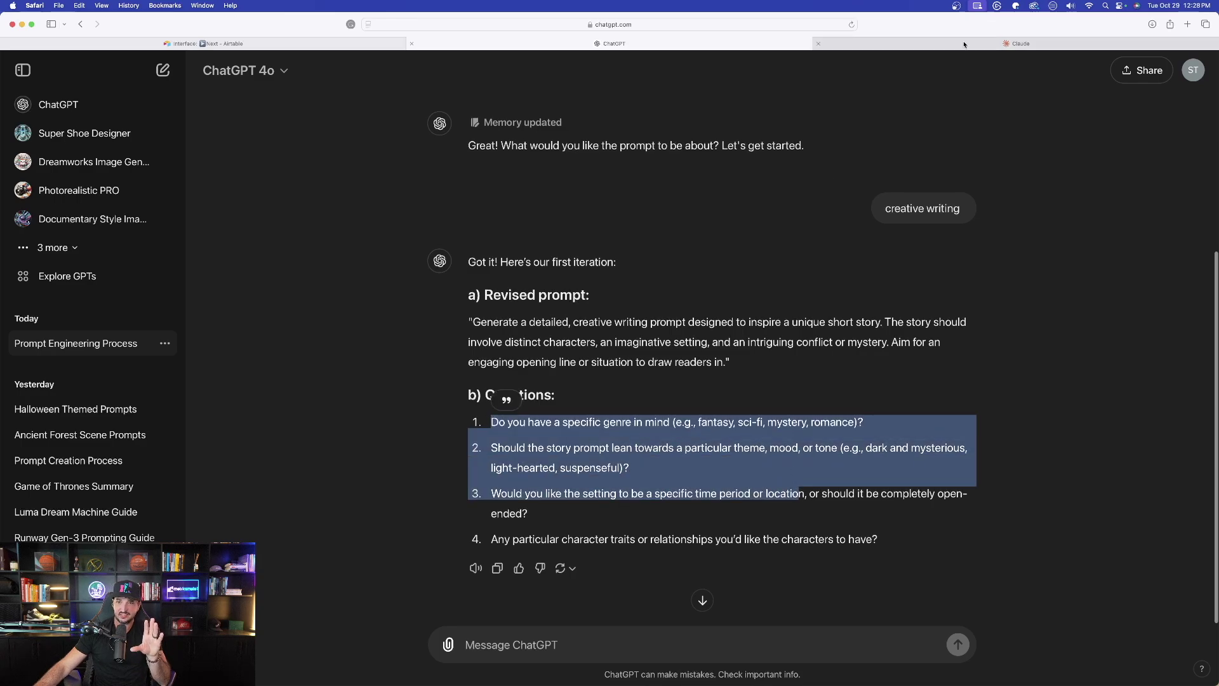
pyautogui.press('cmd+shift+]')
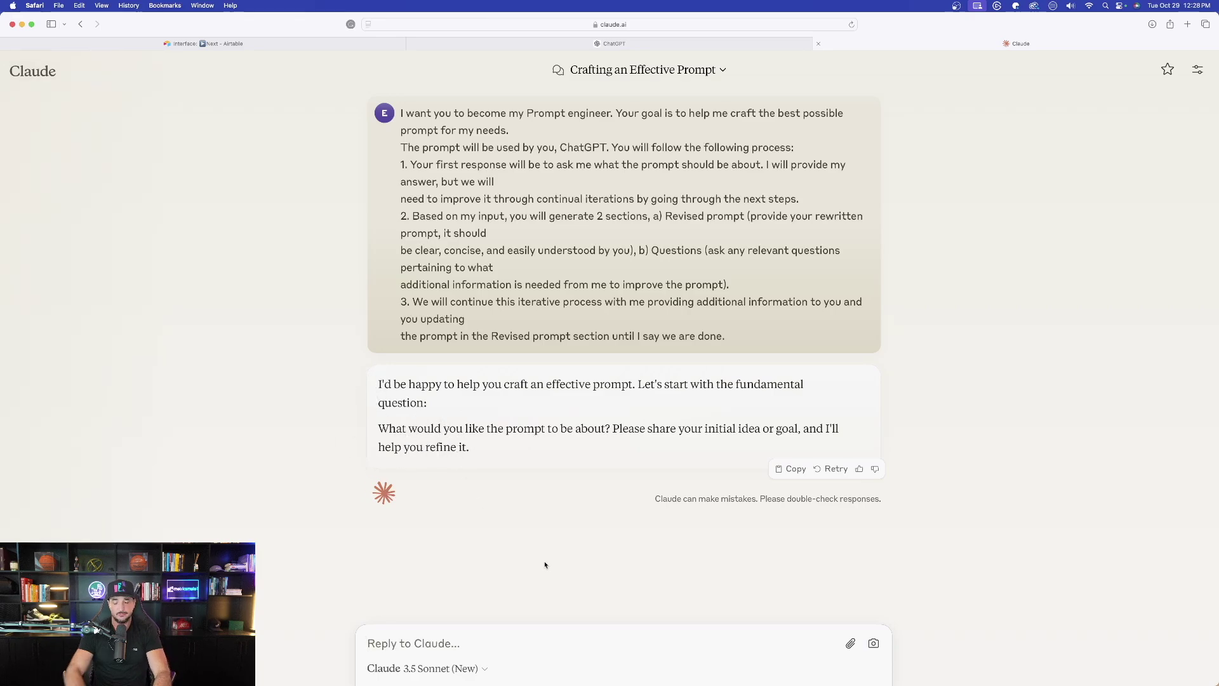
# Step: Reply to Claude with 'creating cinematic, realistic AI images' and review its revised prompt
pyautogui.write('creating cinematic AI images')
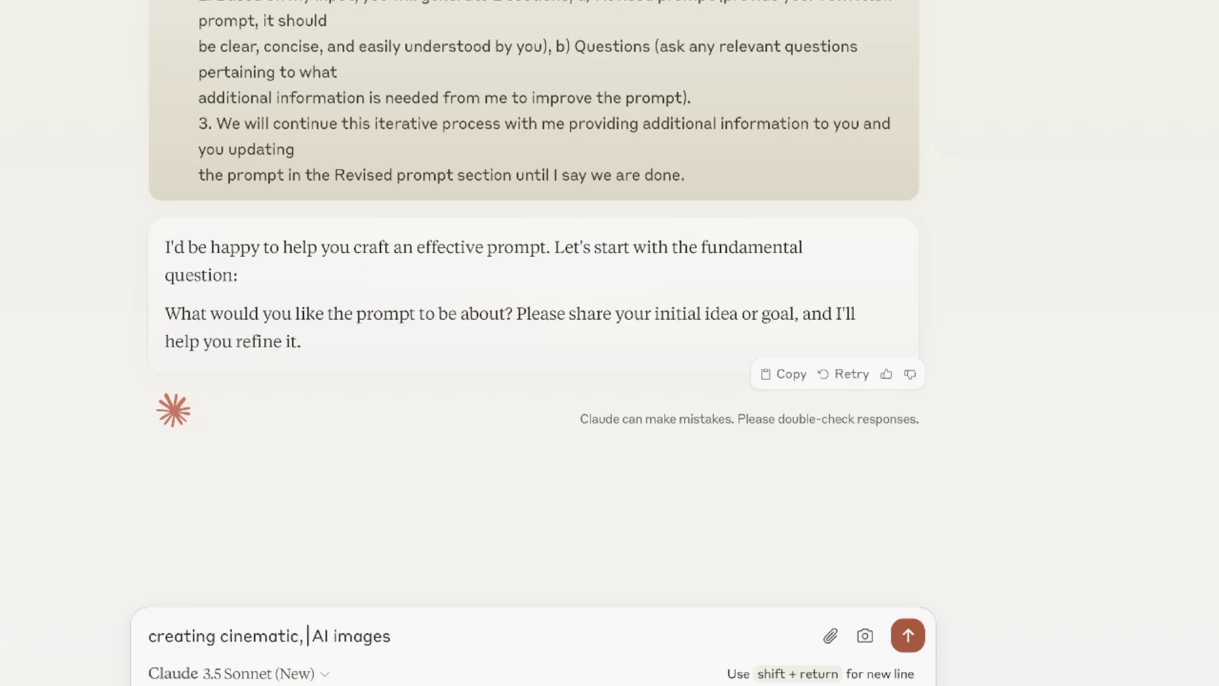
pyautogui.write('realisr')
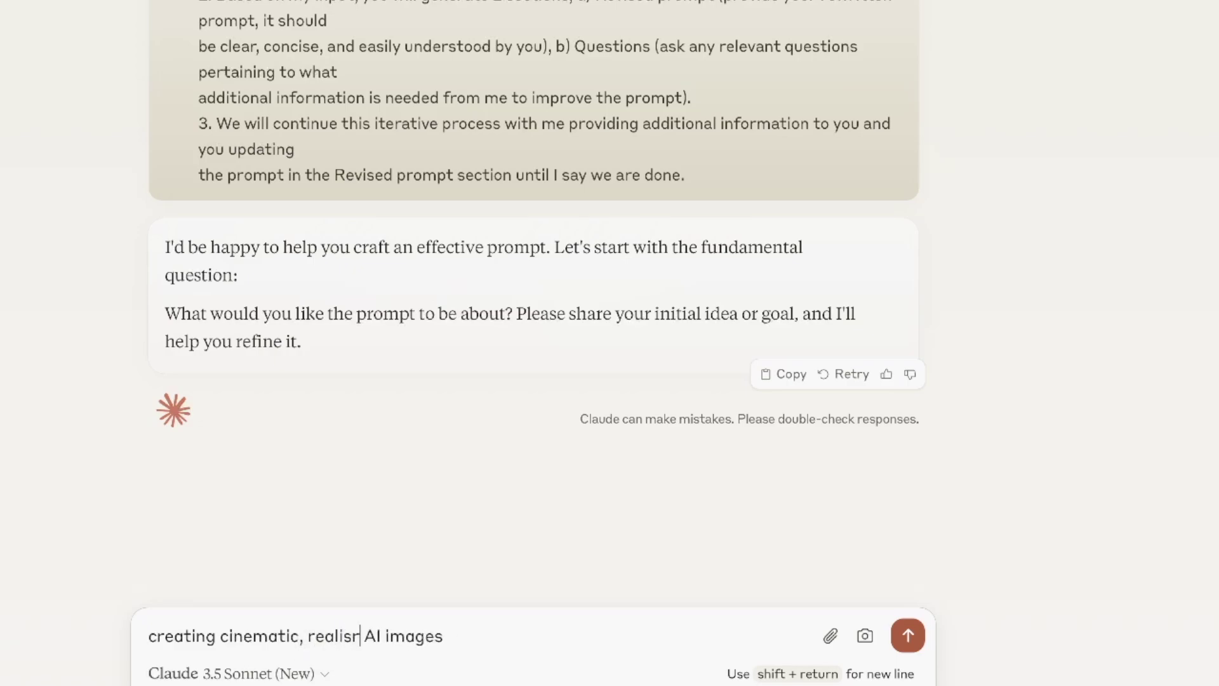
pyautogui.write('tic')
pyautogui.press('Return')
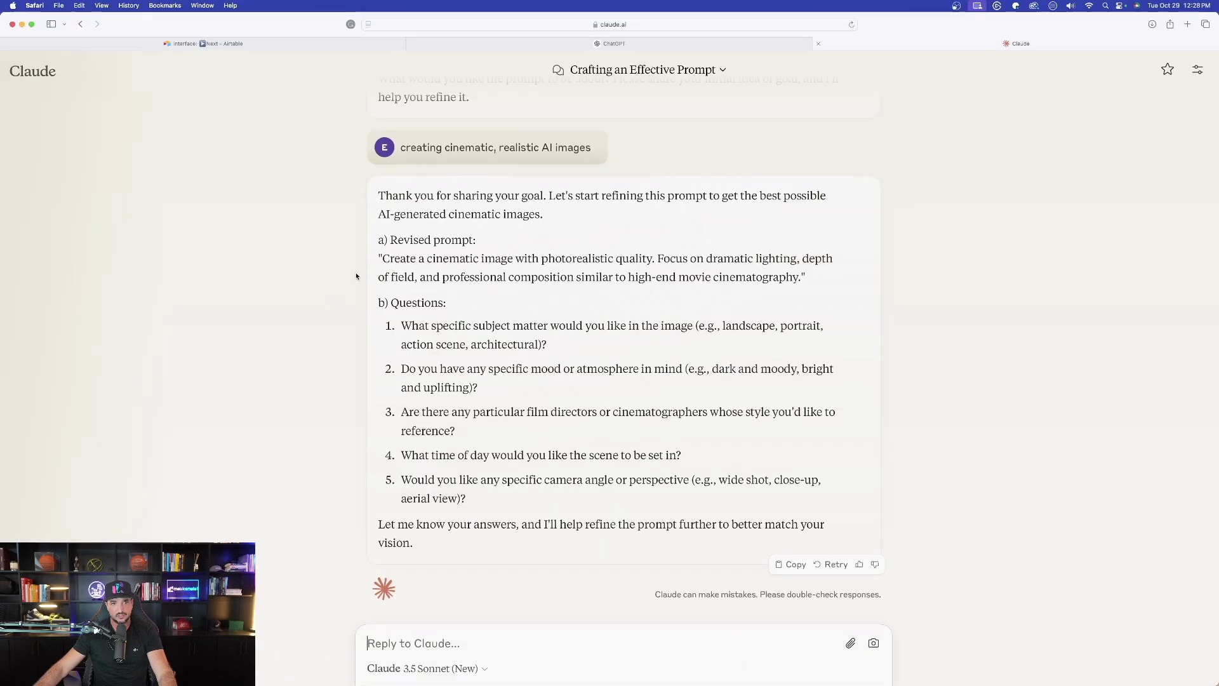
pyautogui.moveTo(380, 259); pyautogui.dragTo(776, 276)
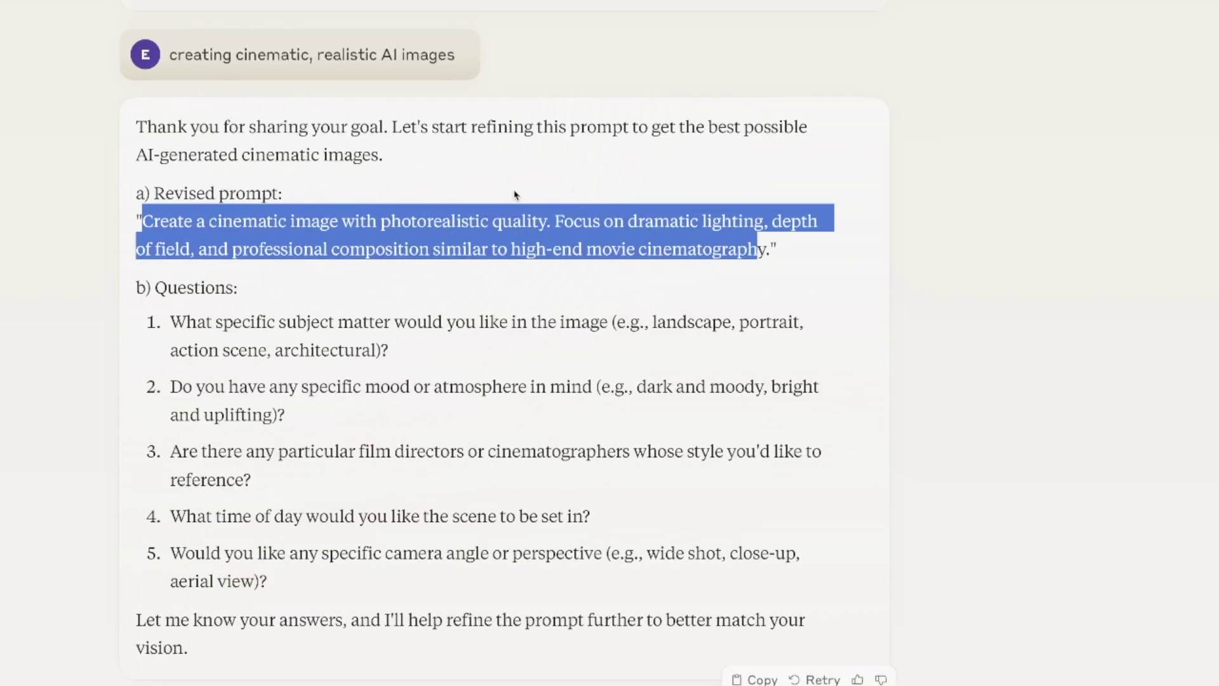
pyautogui.click(723, 252)
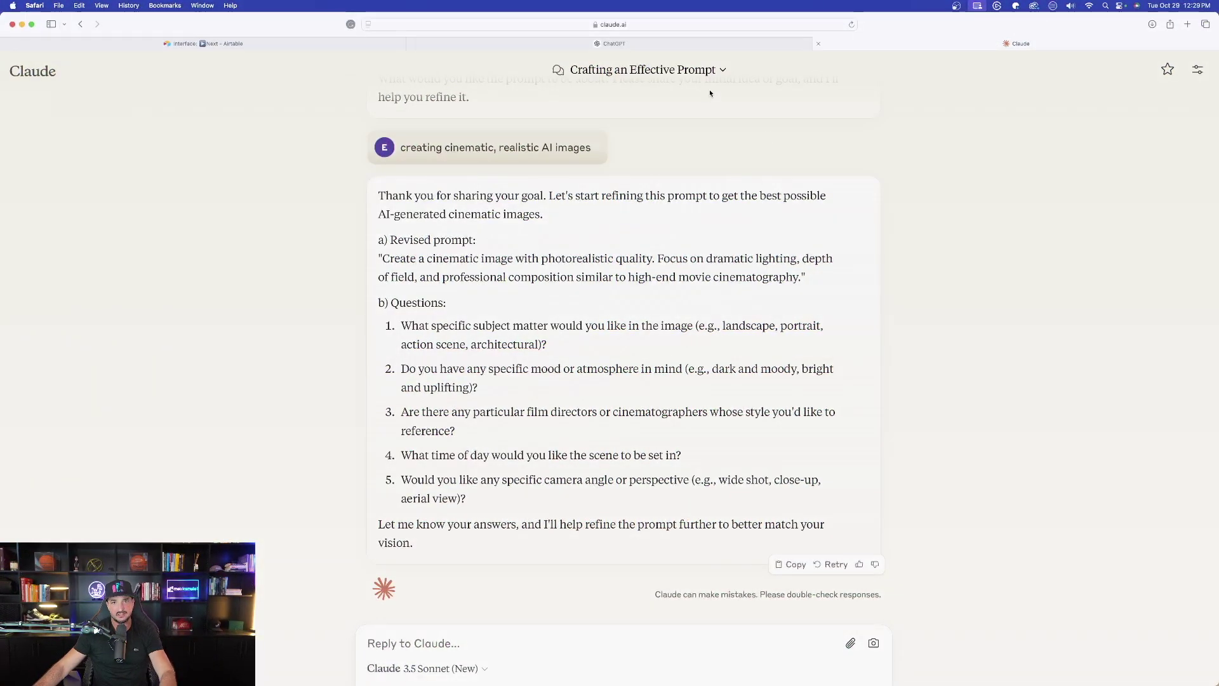
# Step: Copy ChatGPT's revised creative-writing prompt
pyautogui.click(608, 43)
pyautogui.click(395, 346)
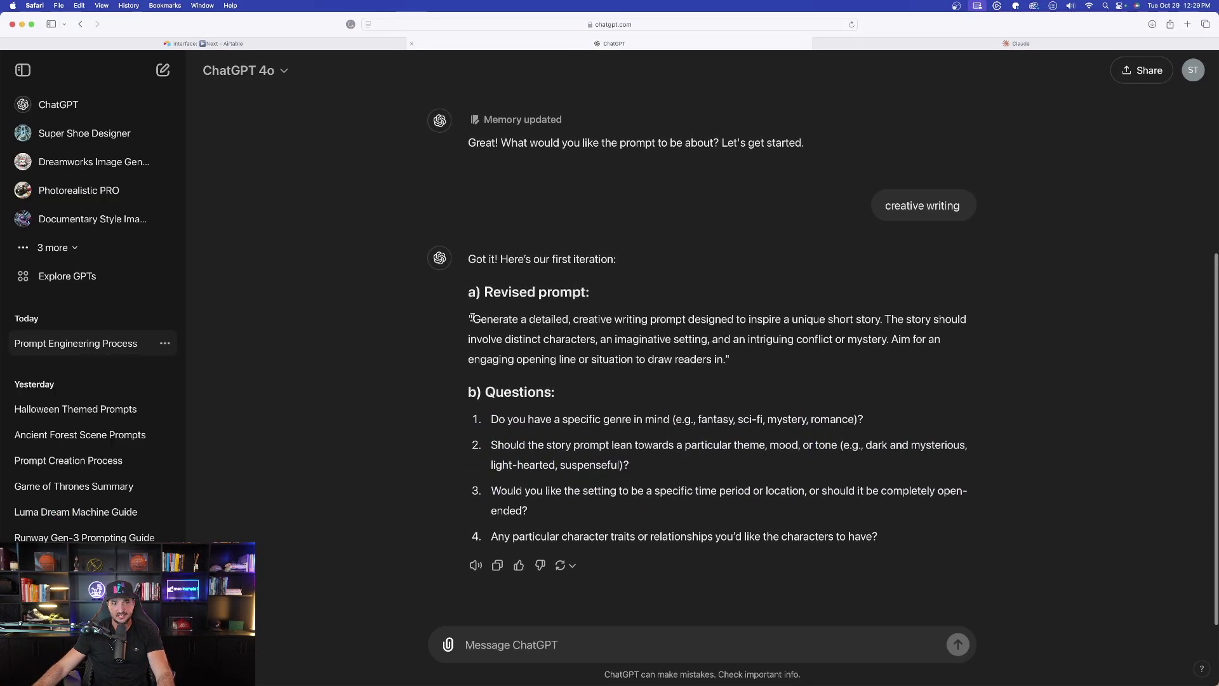
pyautogui.moveTo(471, 317); pyautogui.dragTo(717, 359)
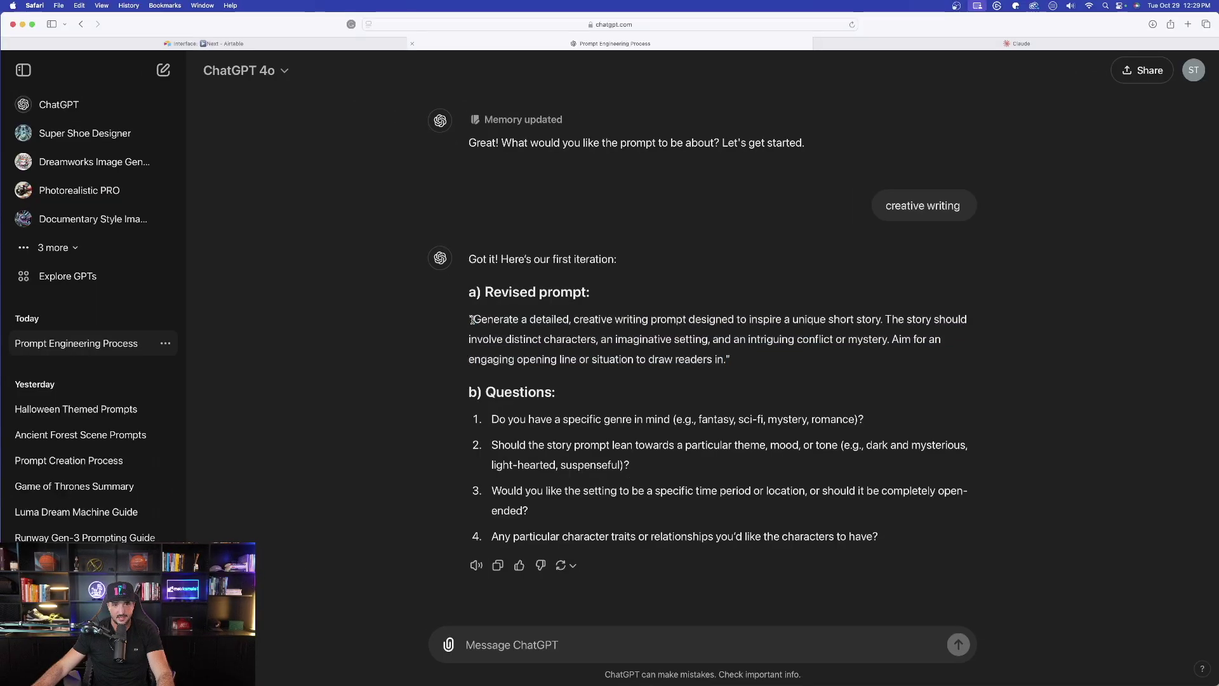
pyautogui.moveTo(278, 312); pyautogui.dragTo(615, 360)
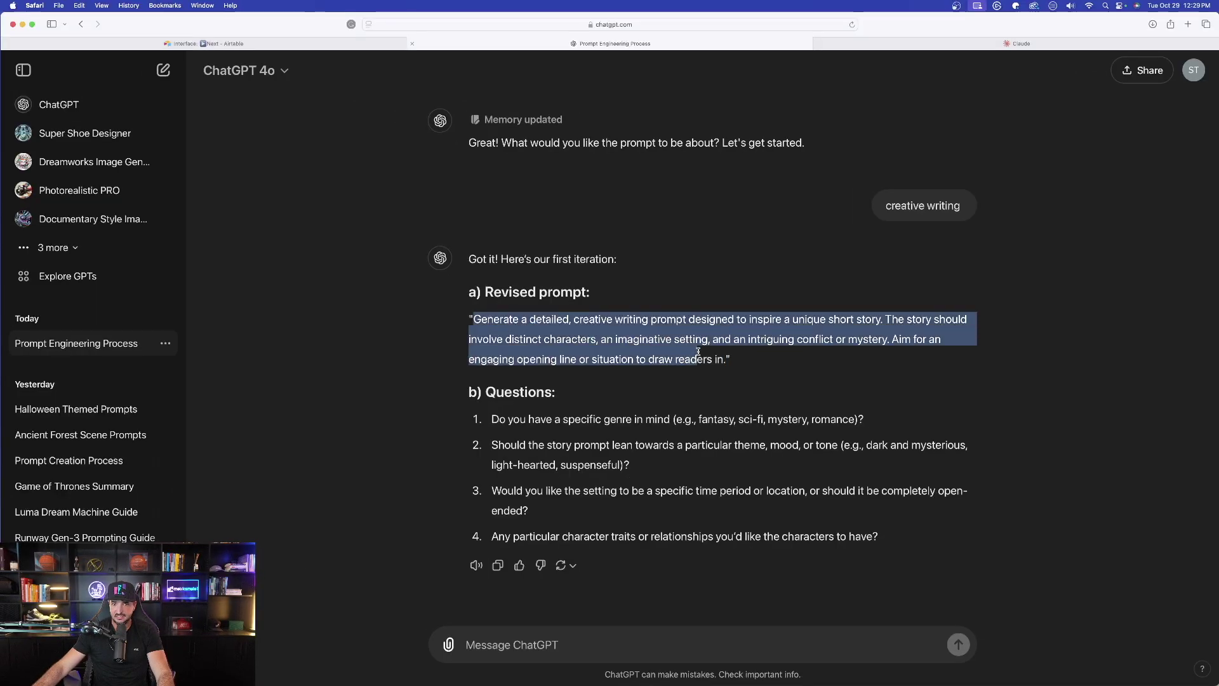
pyautogui.moveTo(722, 351); pyautogui.dragTo(723, 355)
pyautogui.press('super+c')
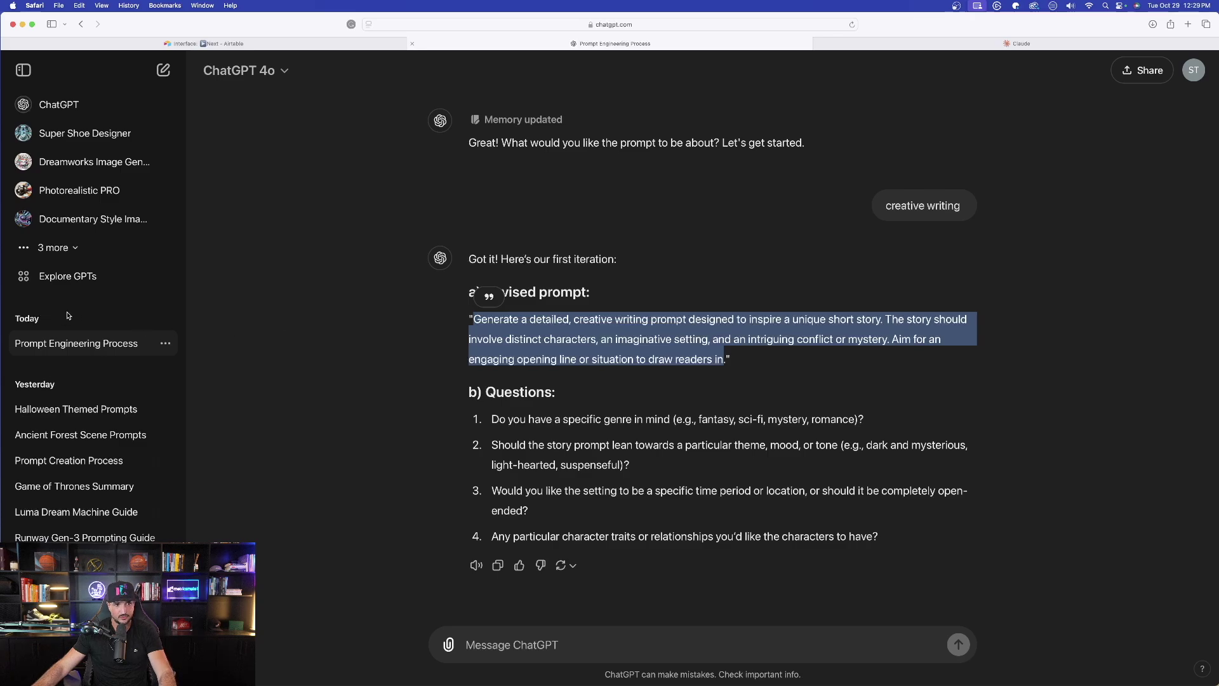
# Step: Run the revised prompt in a new ChatGPT chat to generate the New Arcadia story
pyautogui.click(163, 70)
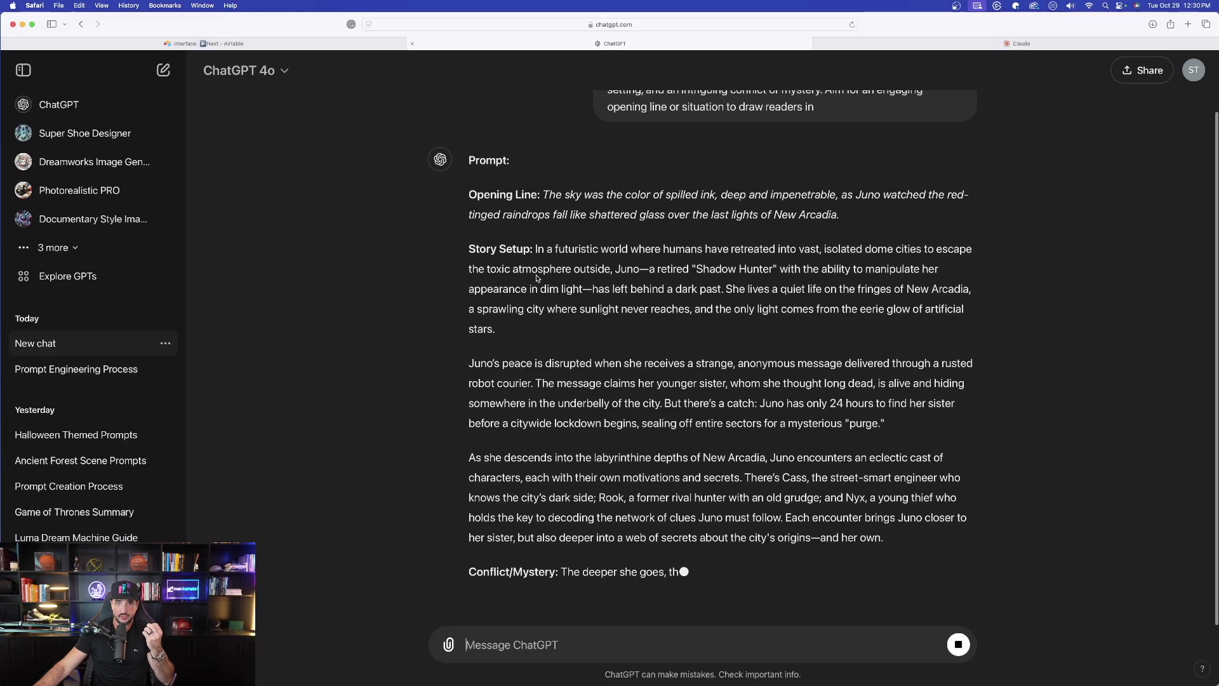
pyautogui.scroll(2, 652, 80)
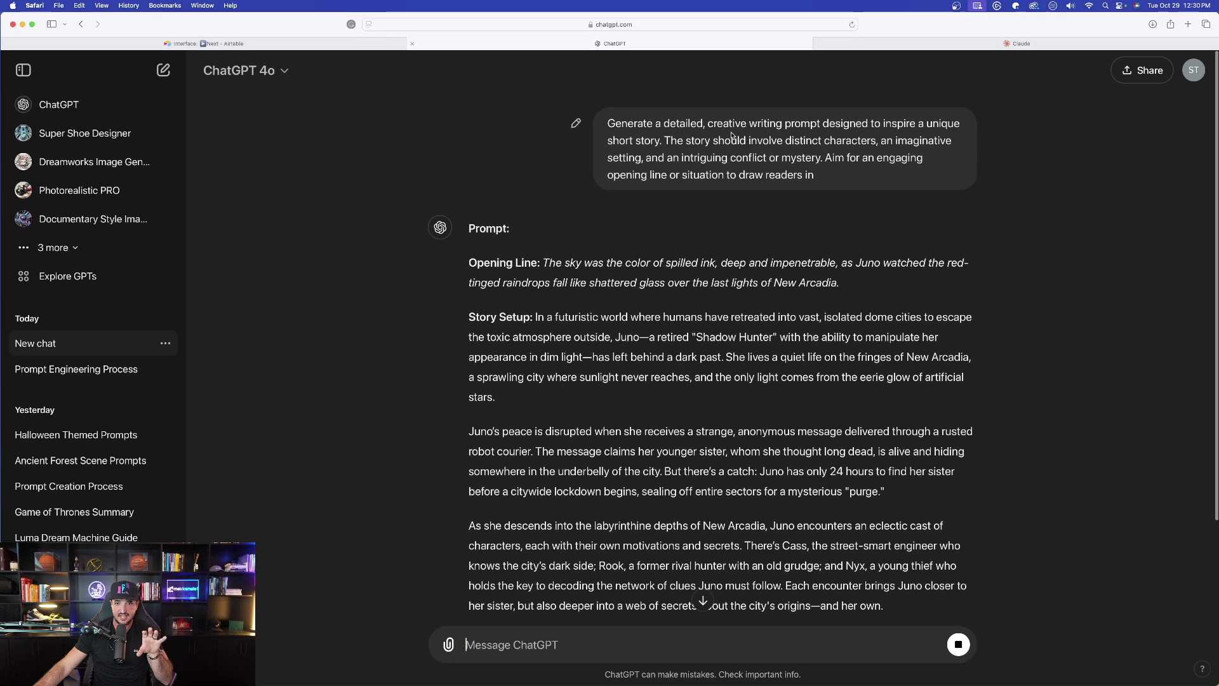
pyautogui.scroll(-5, 381, 389)
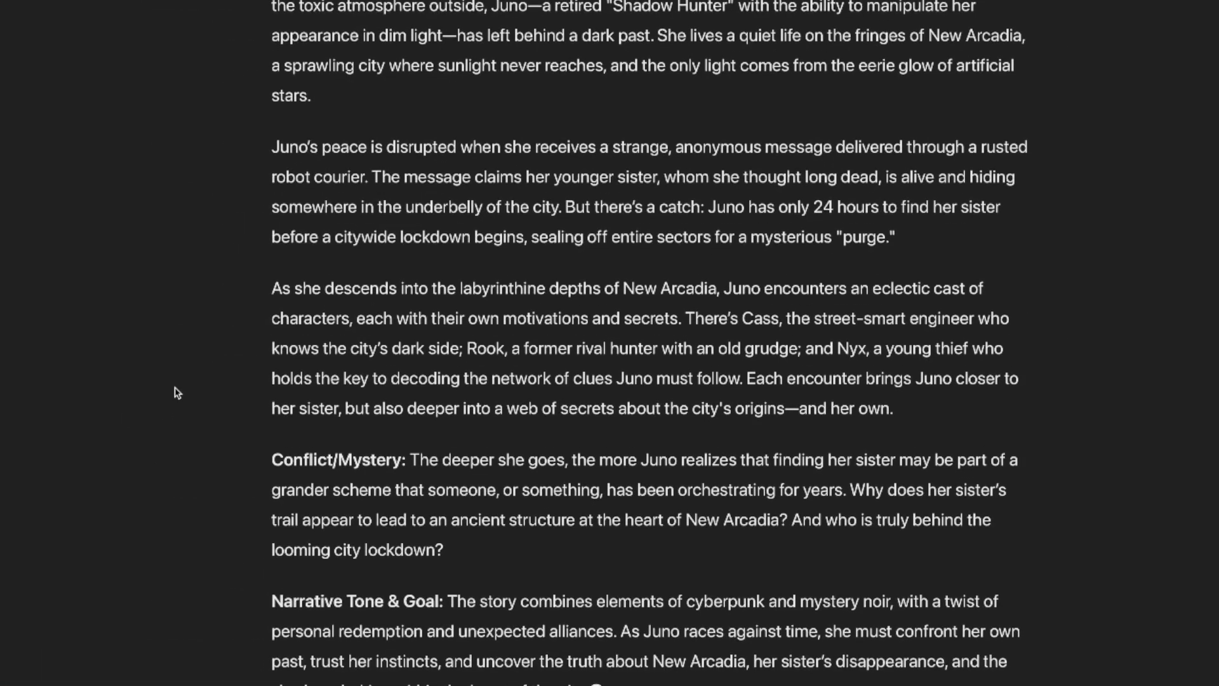
pyautogui.scroll(5, 177, 342)
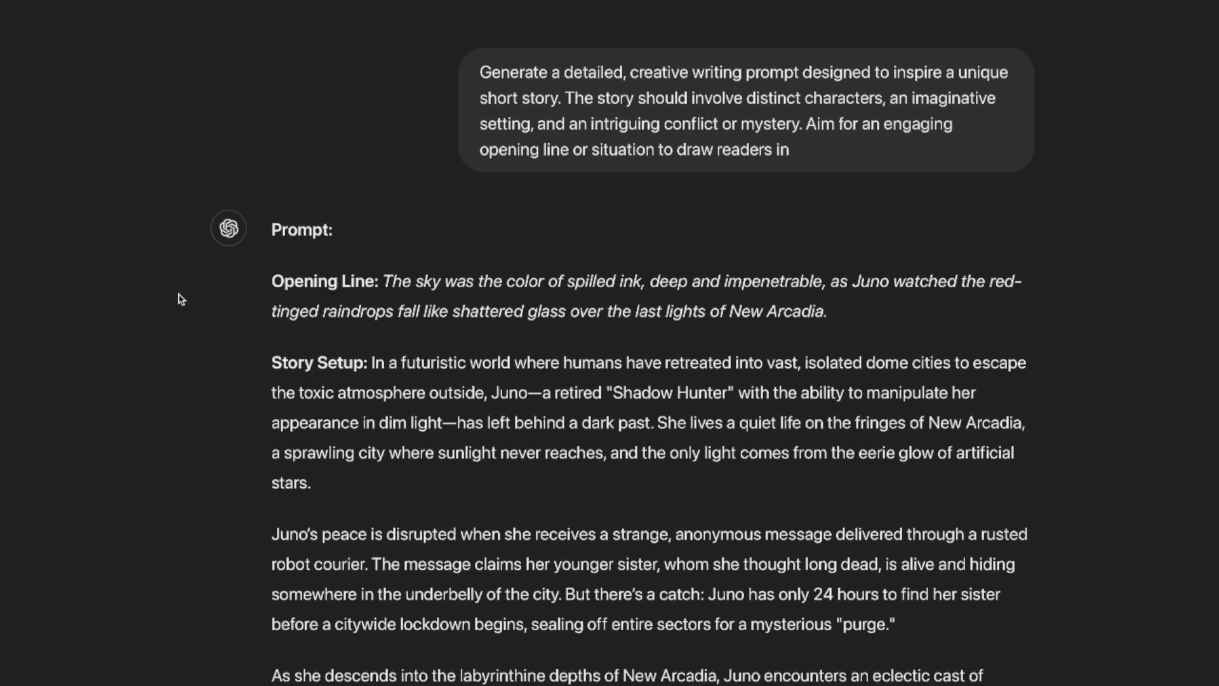
pyautogui.scroll(-1, 444, 127)
pyautogui.moveTo(477, 19); pyautogui.dragTo(810, 88)
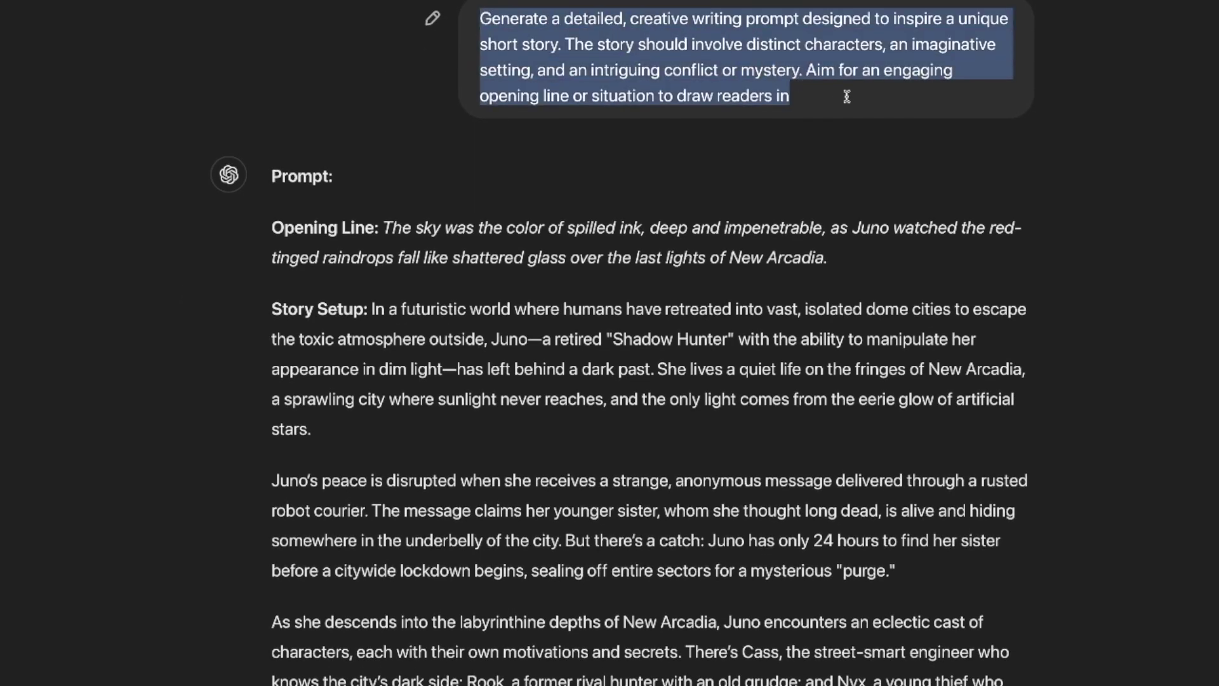
pyautogui.scroll(-6, 354, 199)
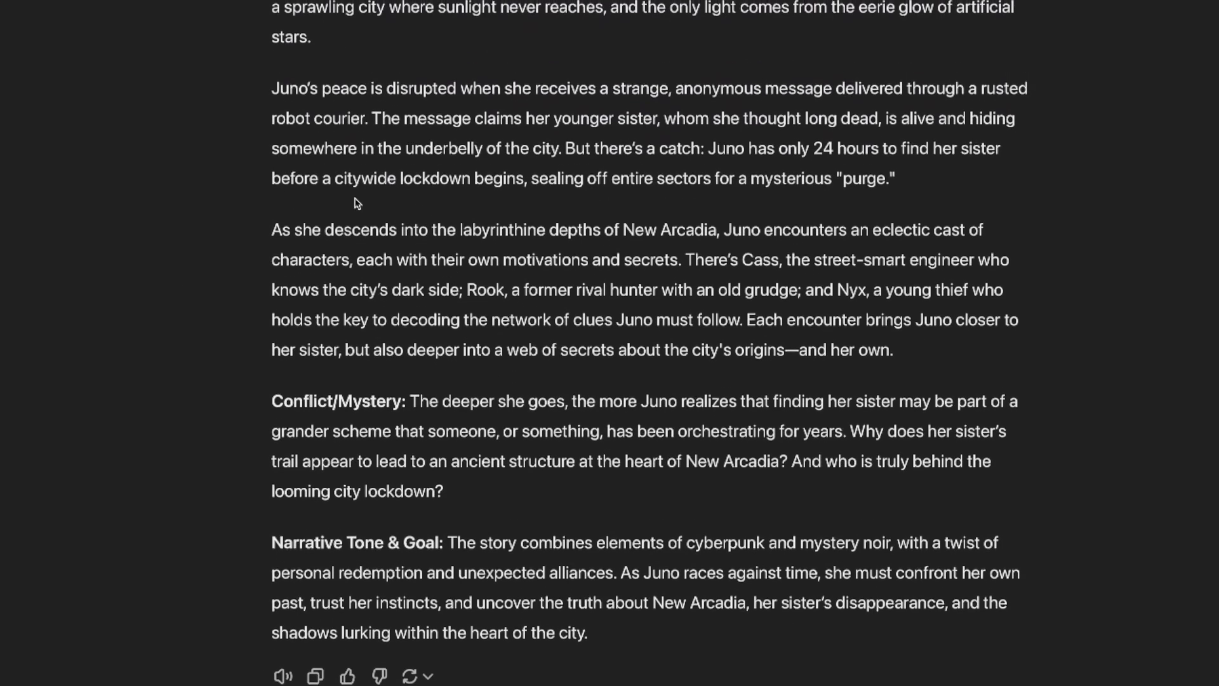
pyautogui.scroll(1, 220, 261)
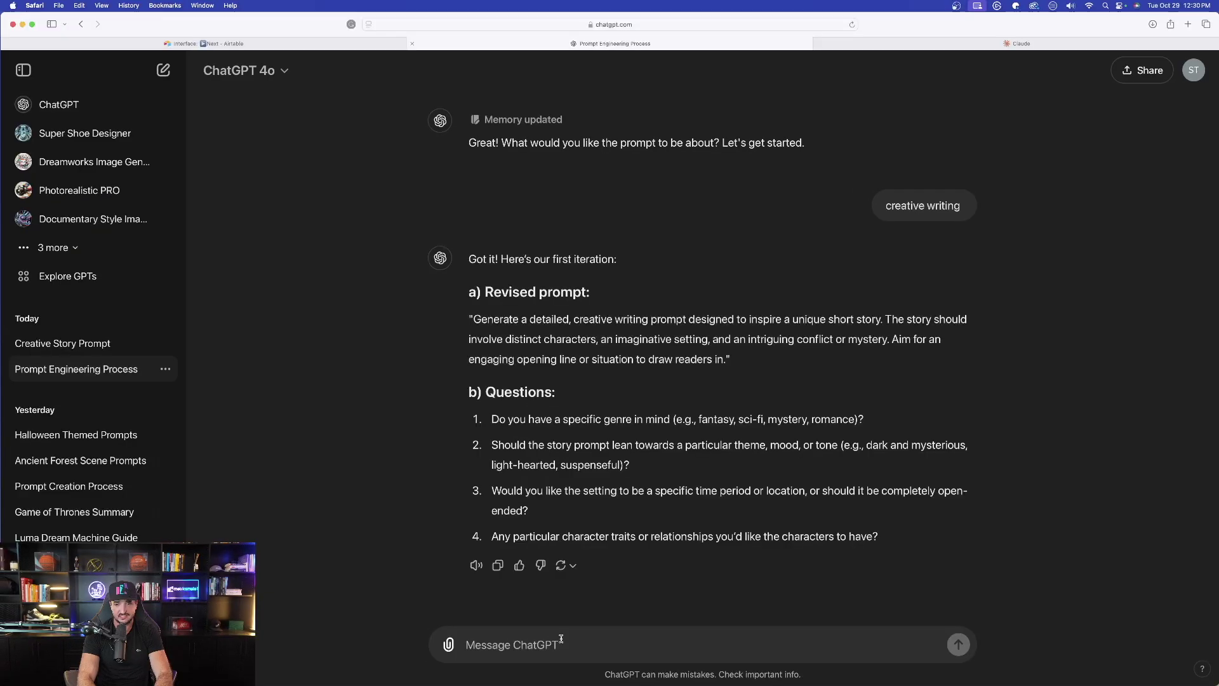
# Step: Answer ChatGPT's questions with sci fi, dark and suspenseful, futuristic, a superhero
pyautogui.write('sci fi, dark a')
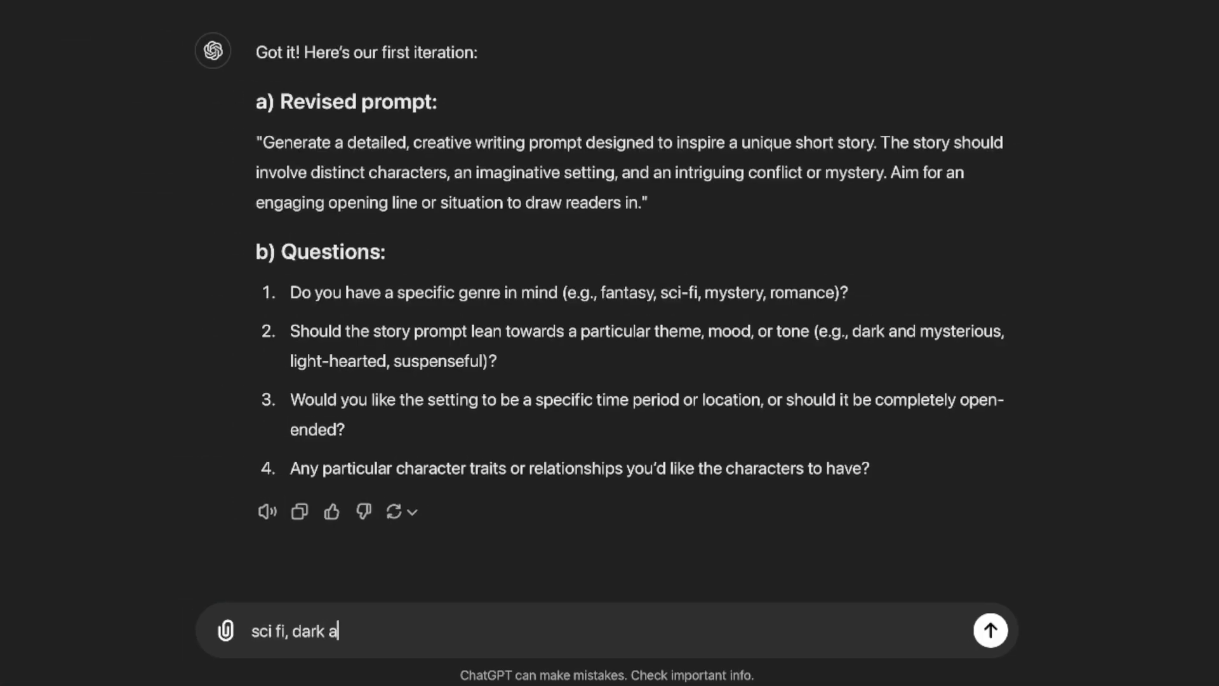
pyautogui.write('uspenseful')
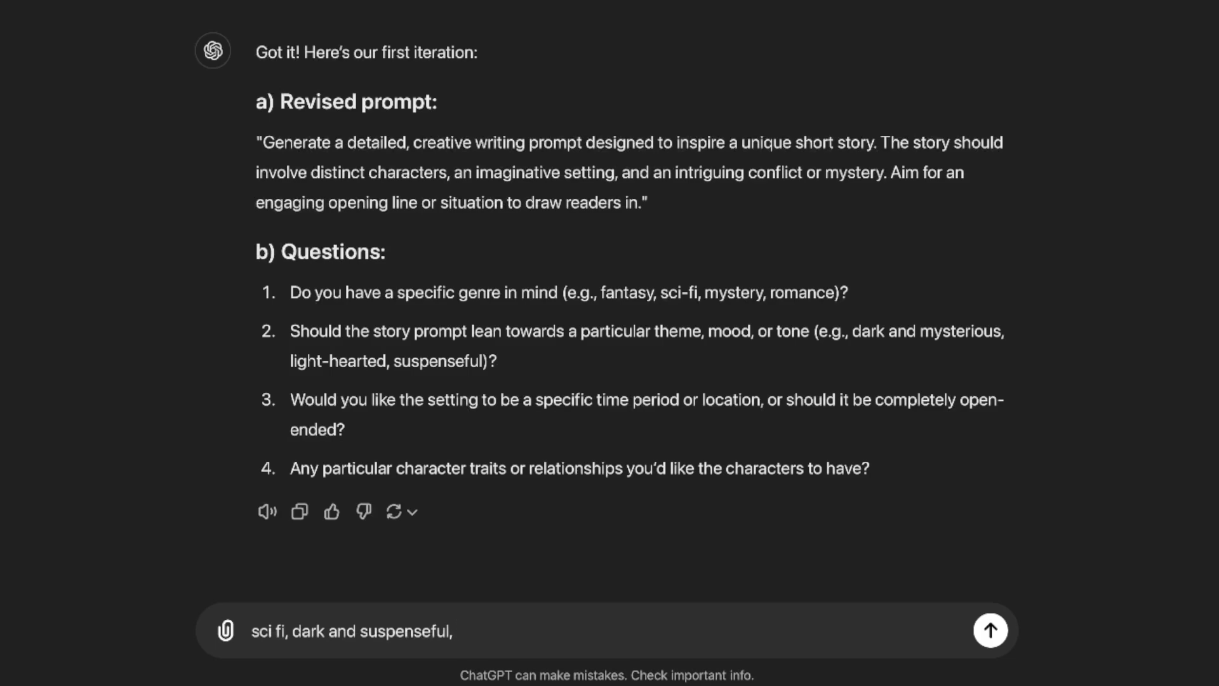
pyautogui.write(', futuristic,')
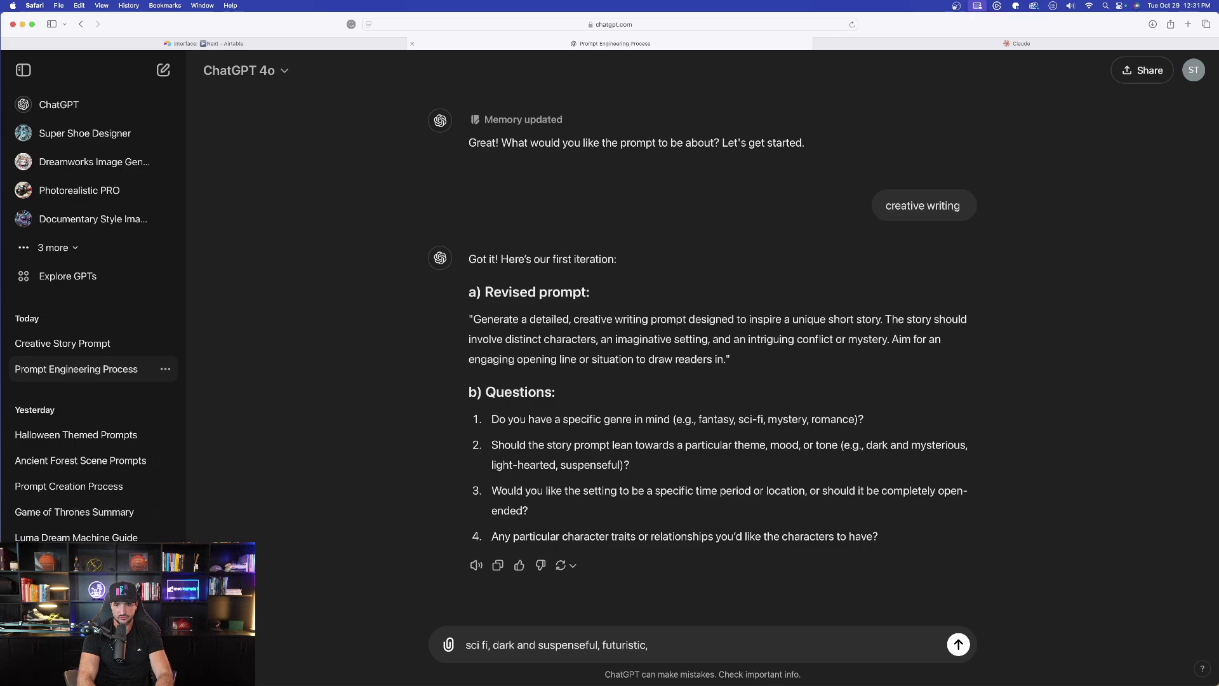
pyautogui.write('a superhero')
pyautogui.press('Return')
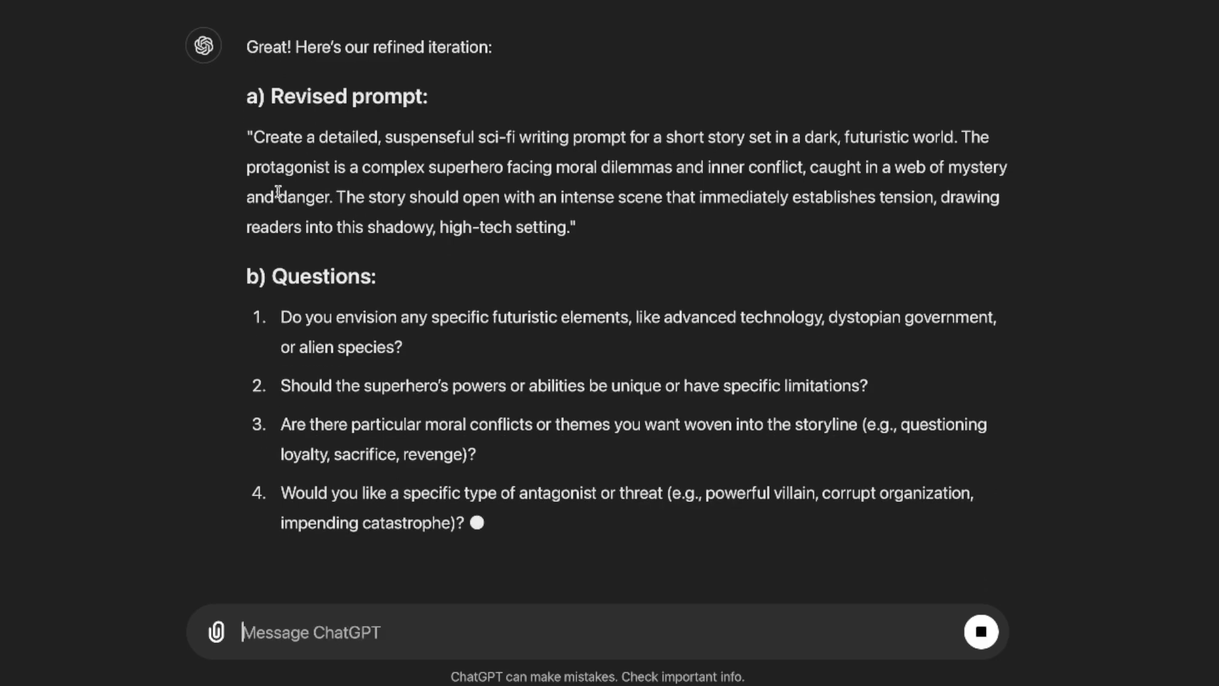
# Step: Select the refined superhero sci-fi prompt and review its four follow-up questions
pyautogui.moveTo(248, 137); pyautogui.dragTo(570, 178)
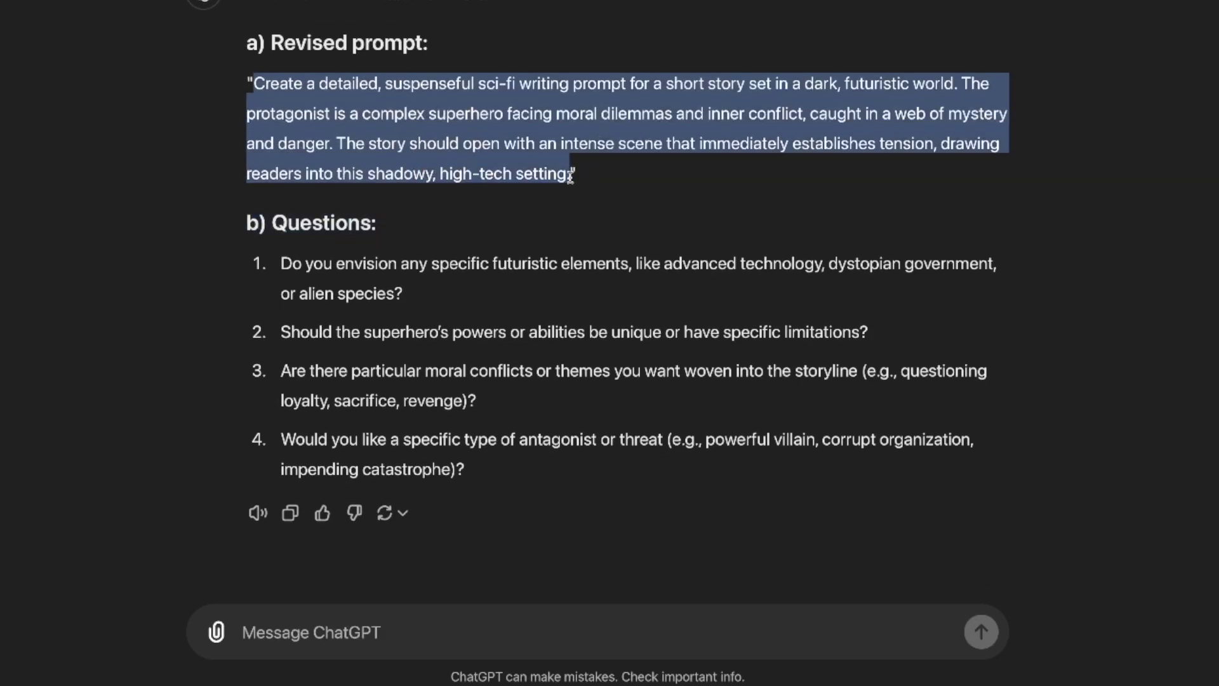
pyautogui.scroll(1, 427, 209)
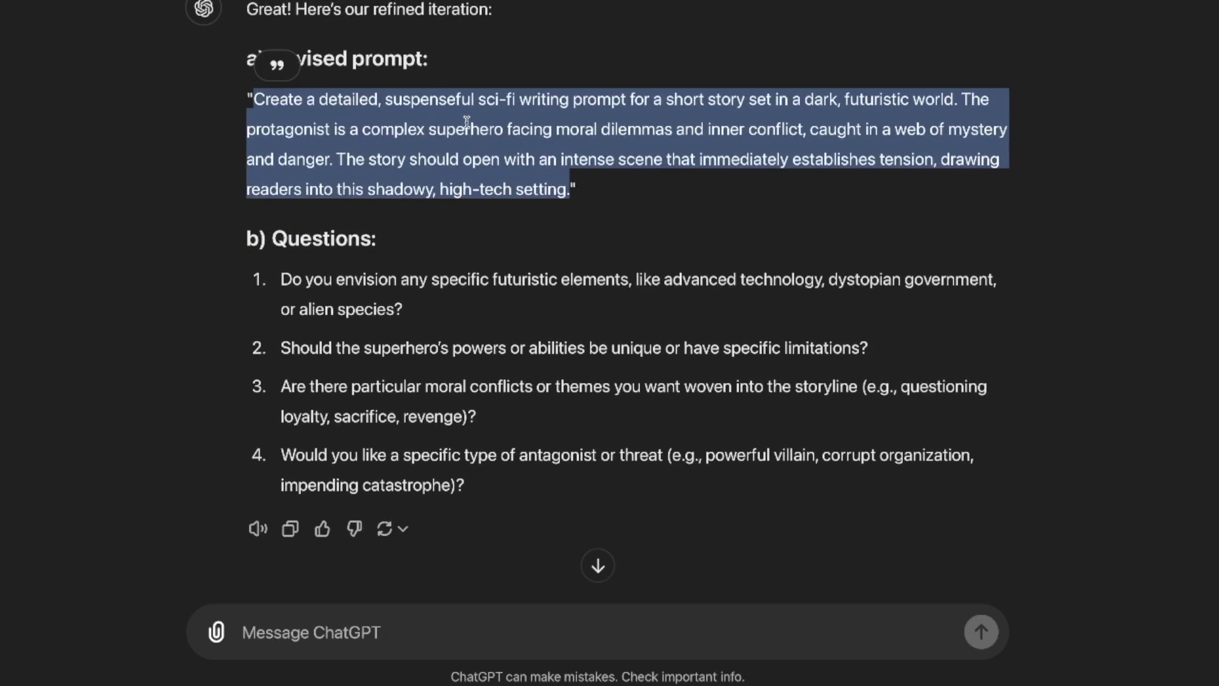
pyautogui.scroll(6, 597, 305)
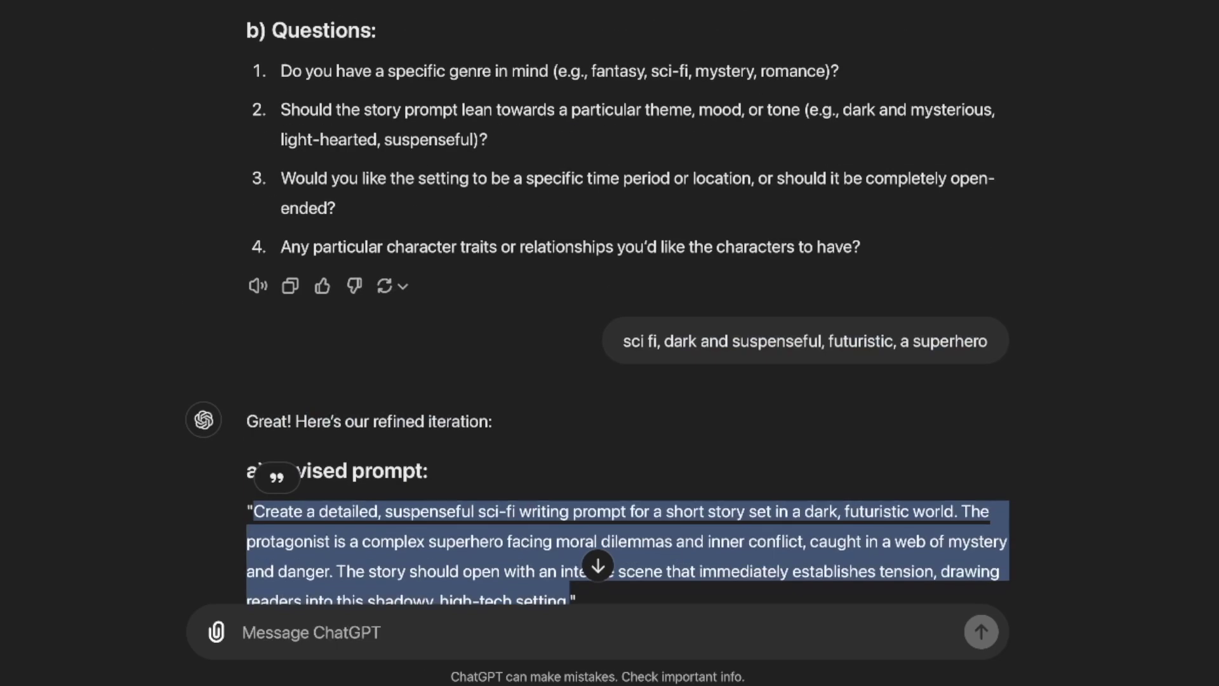
pyautogui.scroll(-6, 158, 261)
pyautogui.click(180, 117)
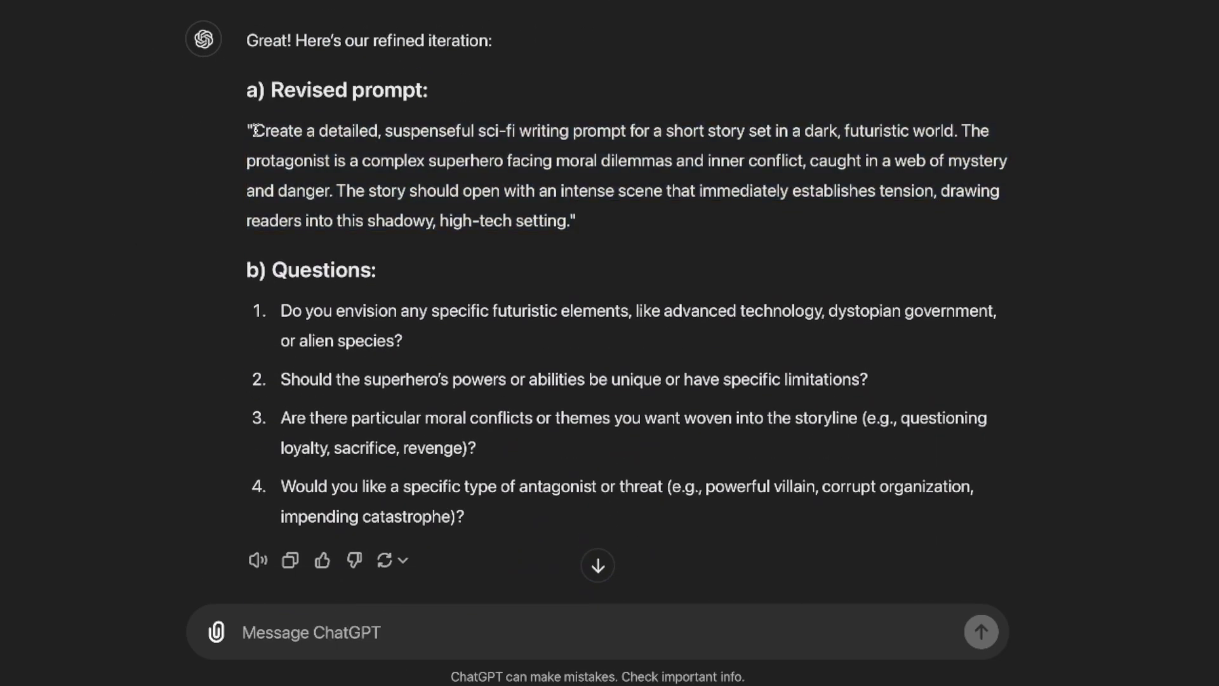
pyautogui.moveTo(254, 130); pyautogui.dragTo(567, 215)
pyautogui.hotkey('ctrl', 'c')
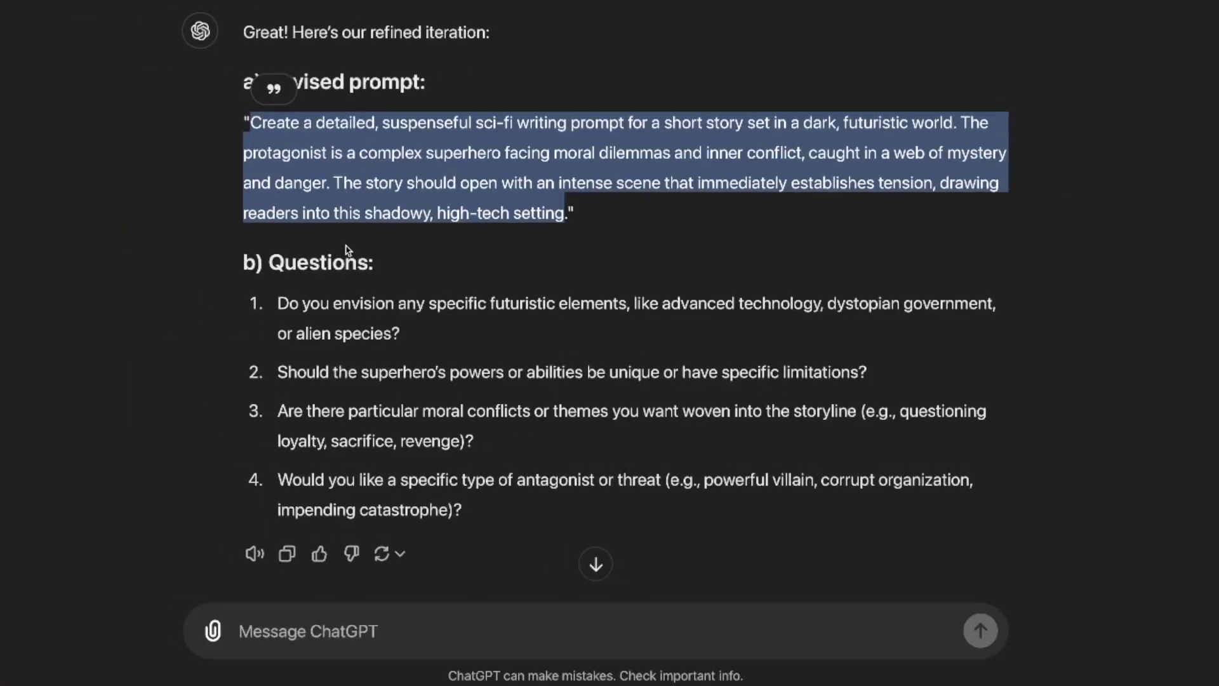
pyautogui.scroll(-2, 169, 305)
pyautogui.click(49, 3)
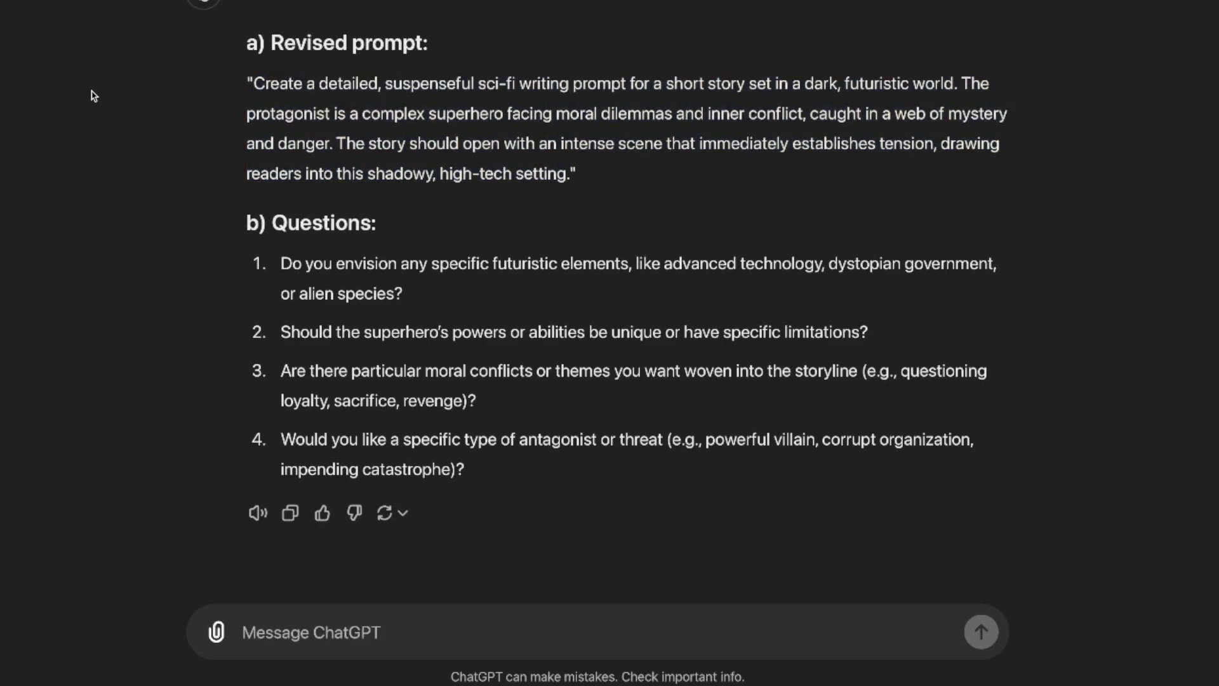
pyautogui.moveTo(278, 267); pyautogui.dragTo(587, 457)
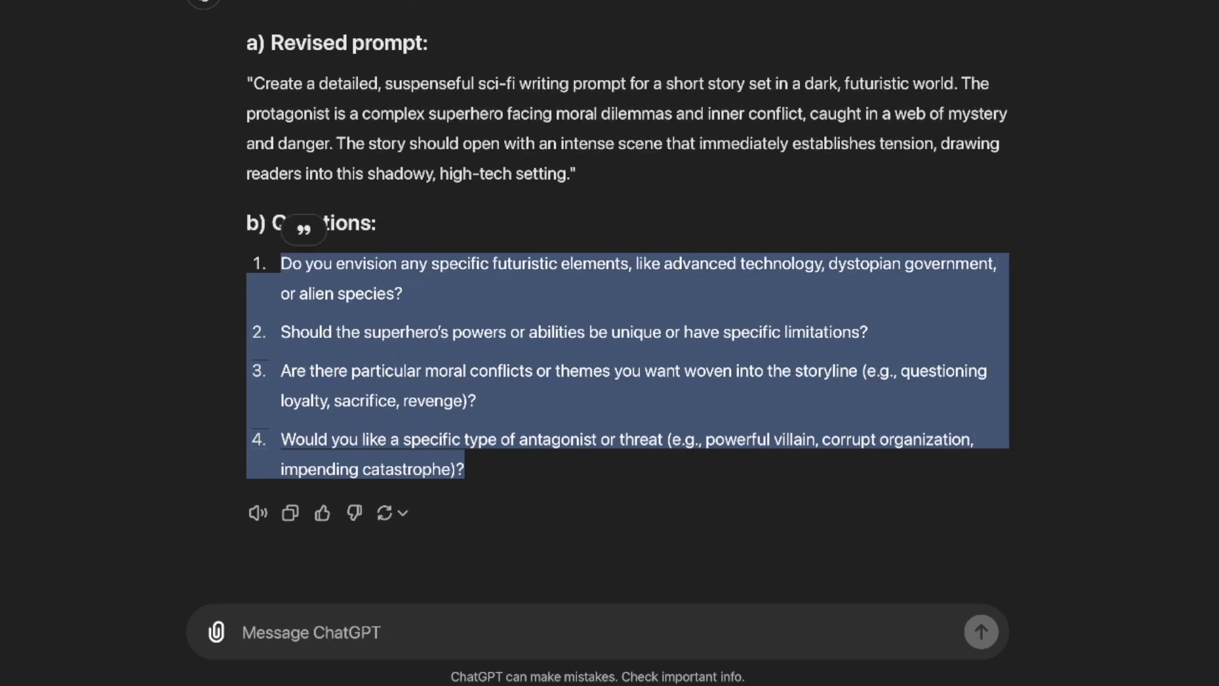
pyautogui.moveTo(253, 83); pyautogui.dragTo(562, 176)
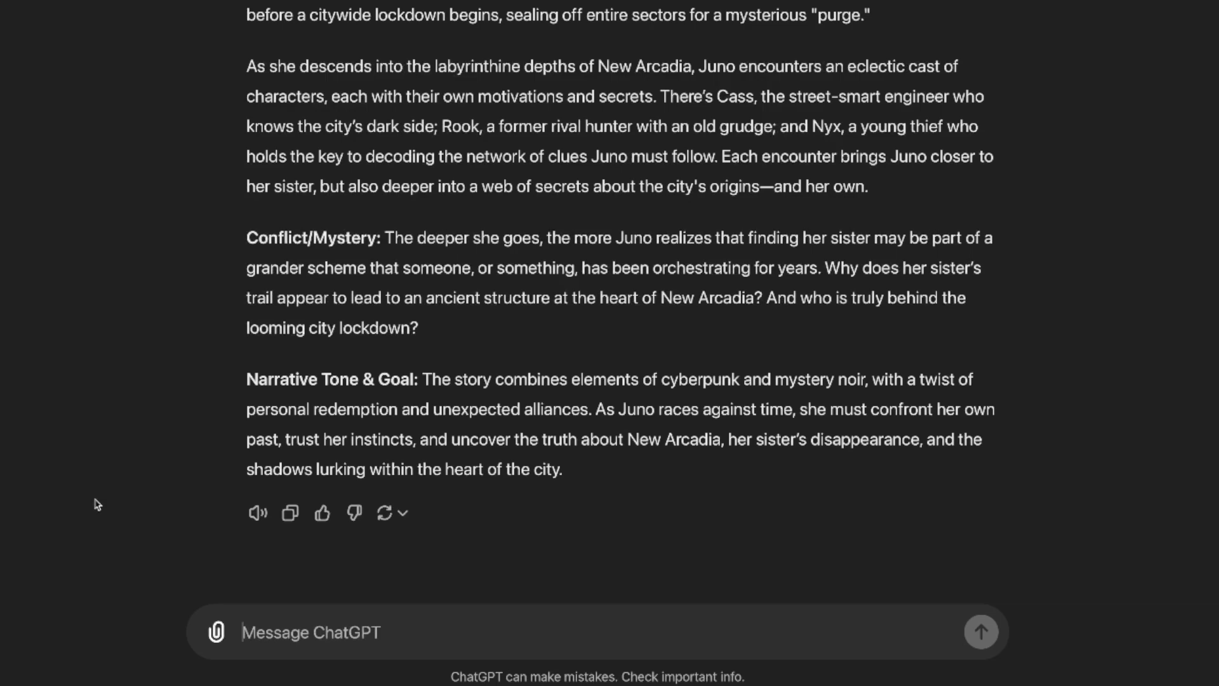
# Step: Send the refined superhero prompt in Creative Story Prompt to generate the Neo-Etherium story
pyautogui.hotkey('ctrl', 'v')
pyautogui.press('Return')
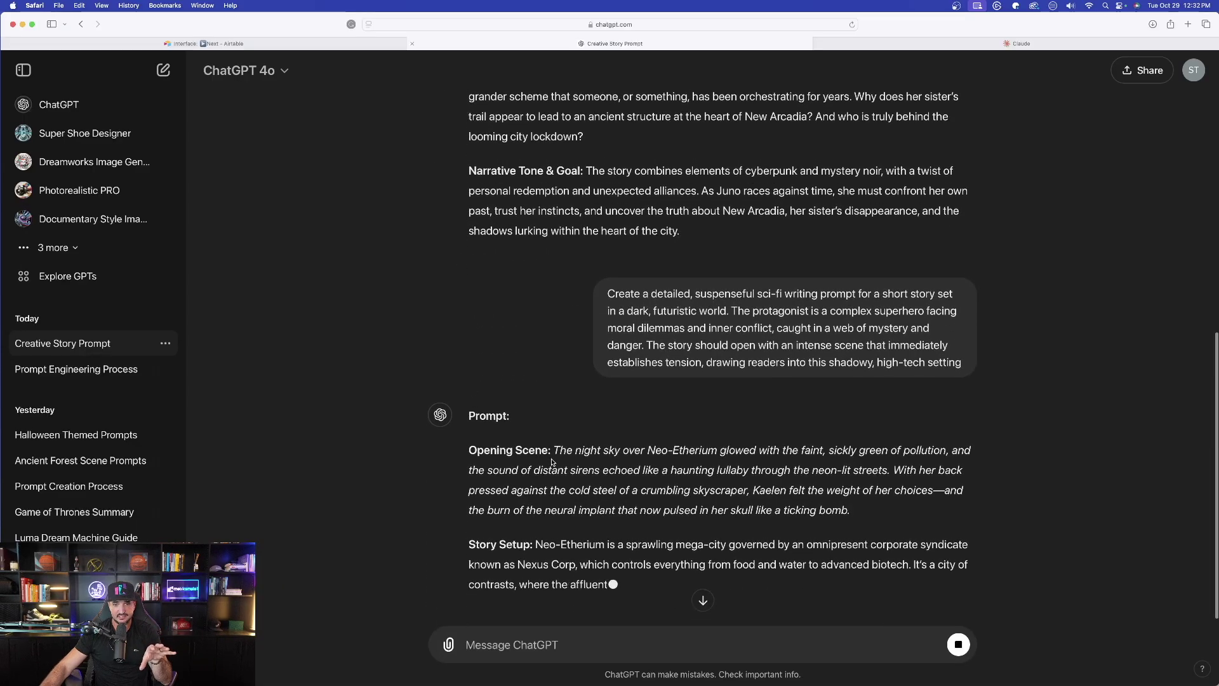
pyautogui.moveTo(376, 339)
pyautogui.mouseDown()
pyautogui.moveTo(794, 370)
pyautogui.moveTo(826, 429)
pyautogui.mouseUp()
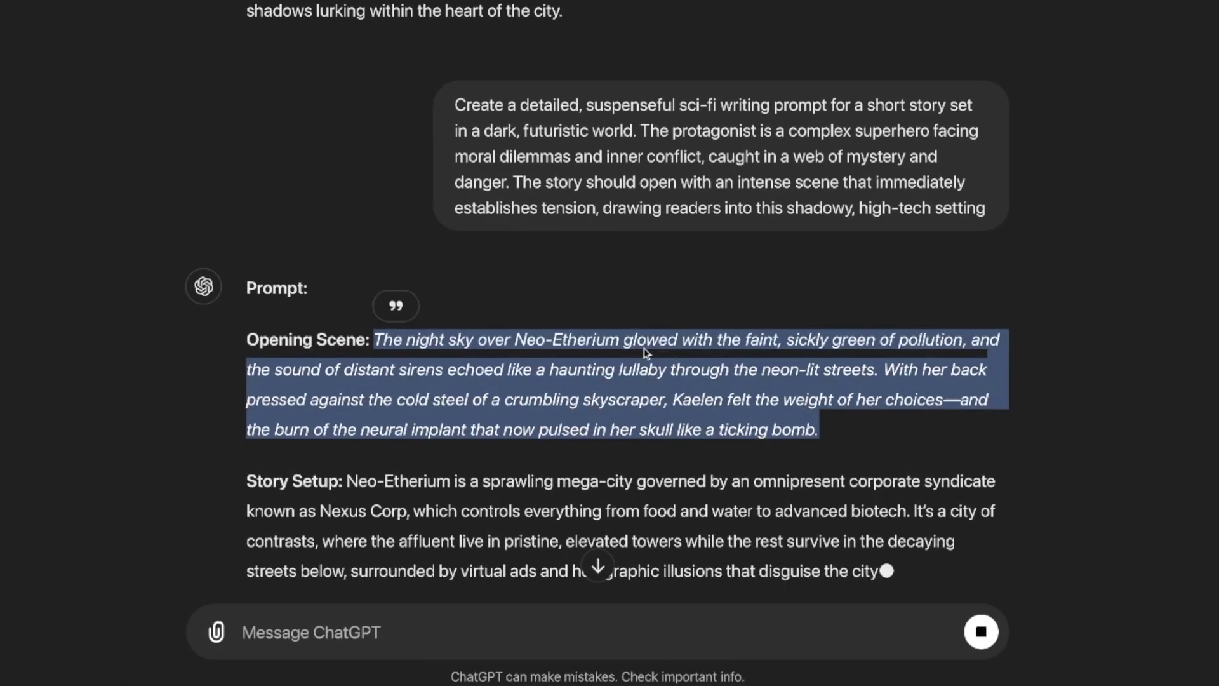
pyautogui.click(443, 359)
pyautogui.scroll(-2, 368, 258)
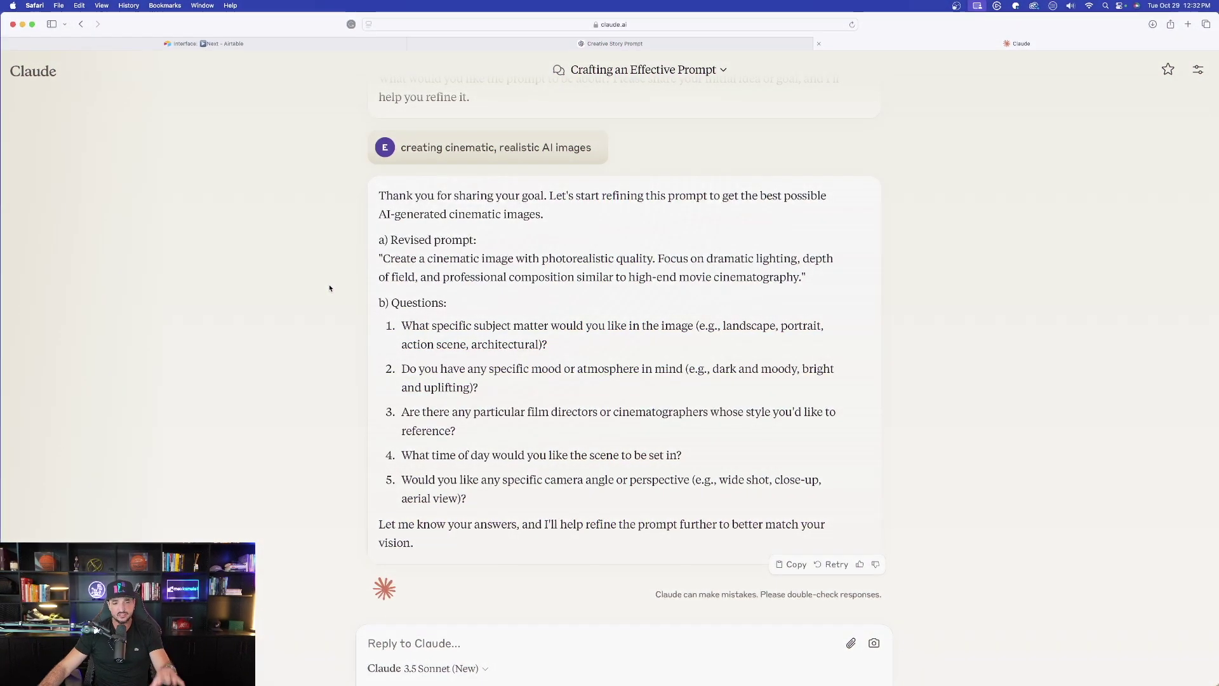
# Step: Copy Claude's revised cinematic-image prompt and paste it into a new ChatGPT chat
pyautogui.scroll(1, 346, 287)
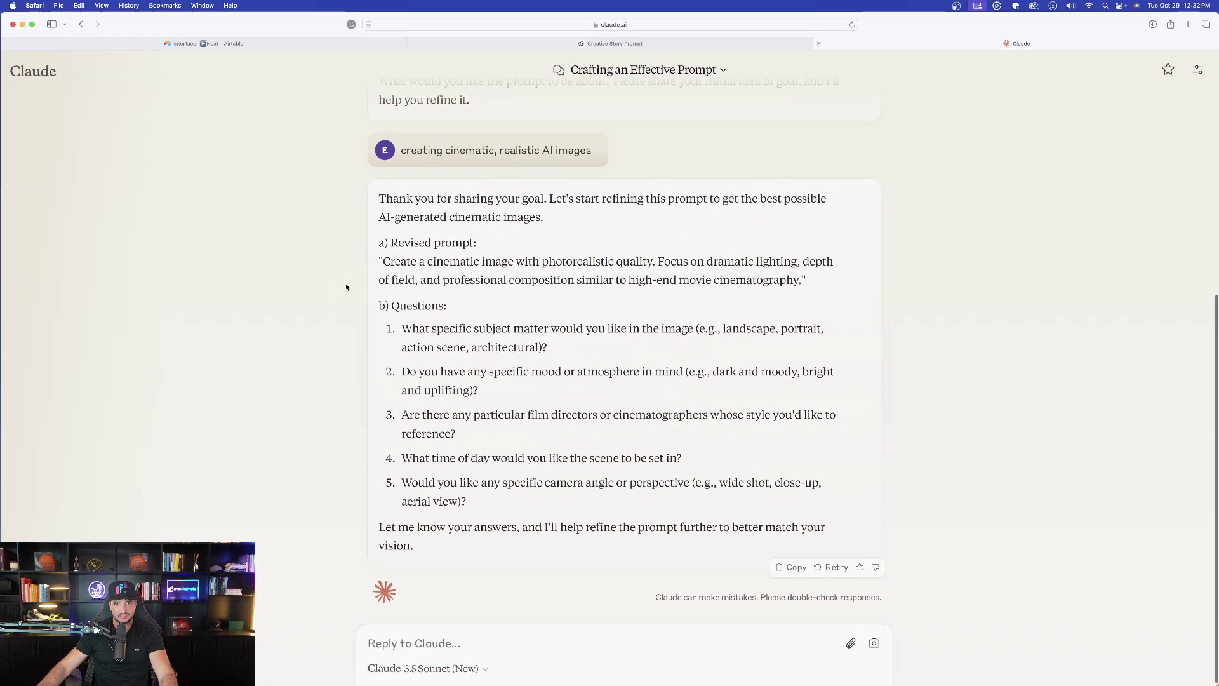
pyautogui.moveTo(383, 261); pyautogui.dragTo(798, 276)
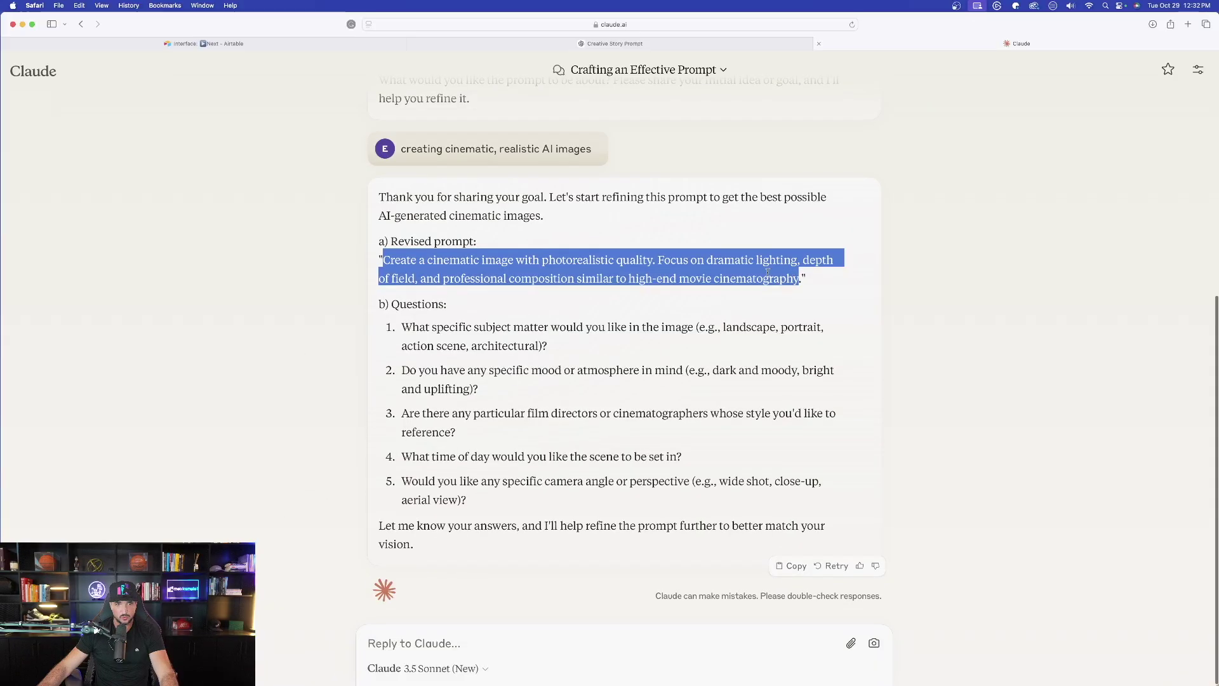
pyautogui.press('super+c')
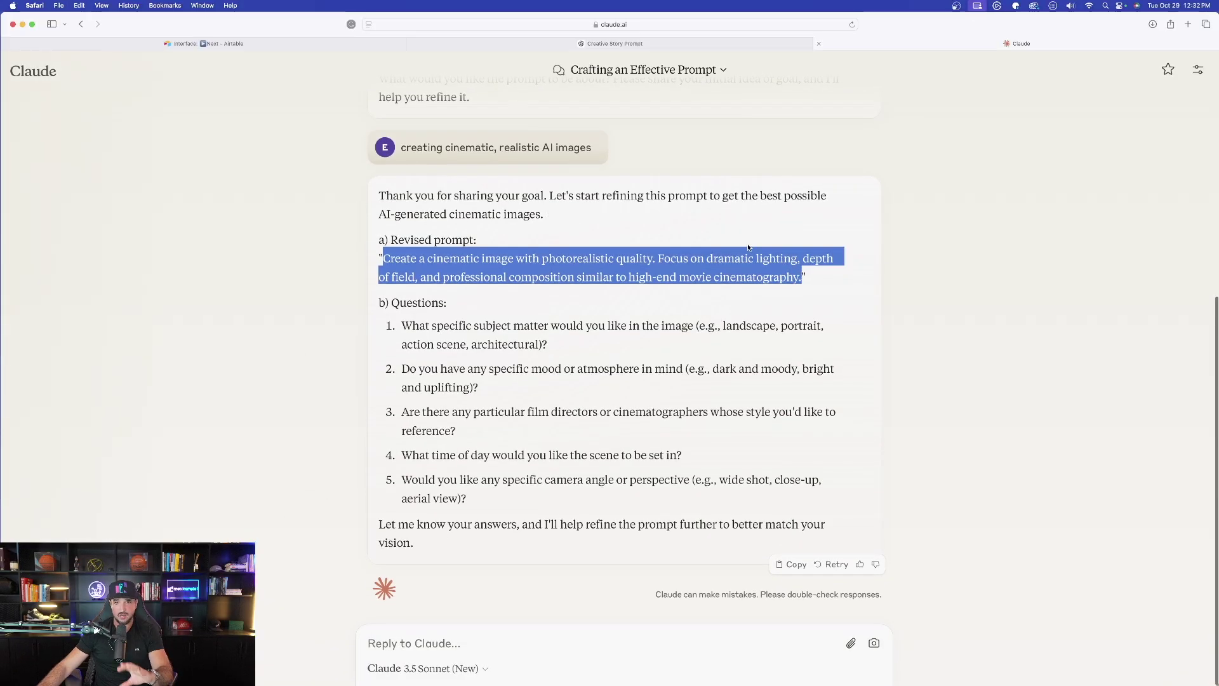
pyautogui.click(475, 41)
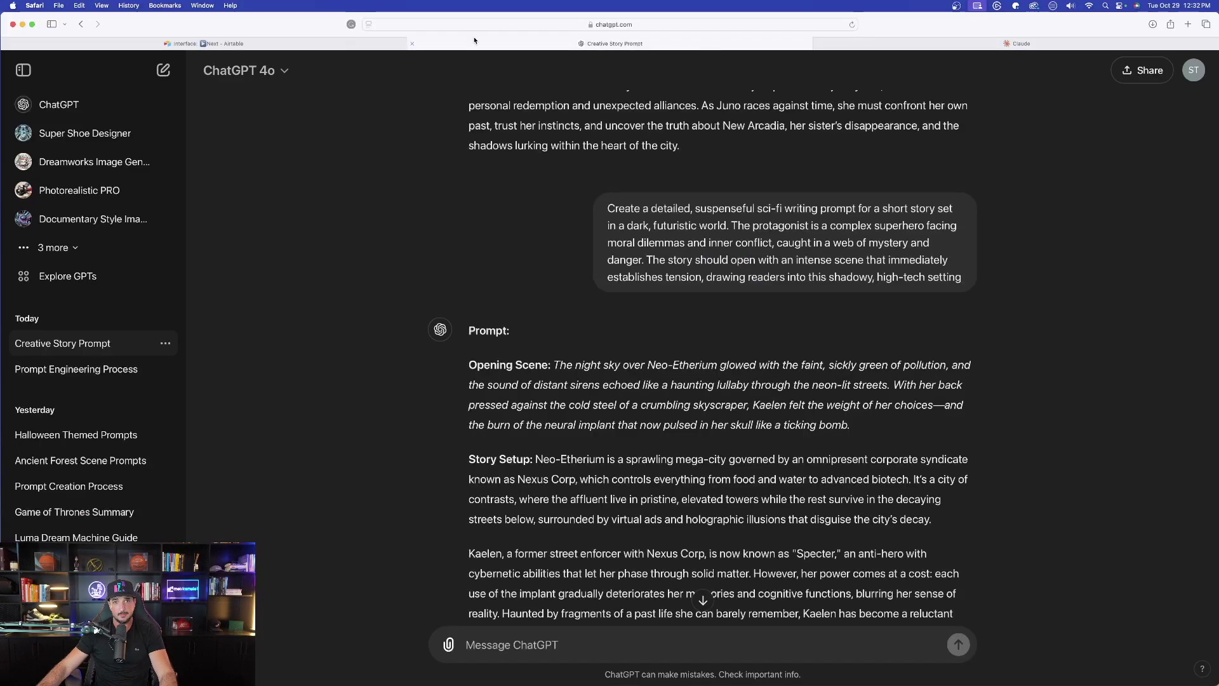
pyautogui.click(164, 70)
pyautogui.press('super+v')
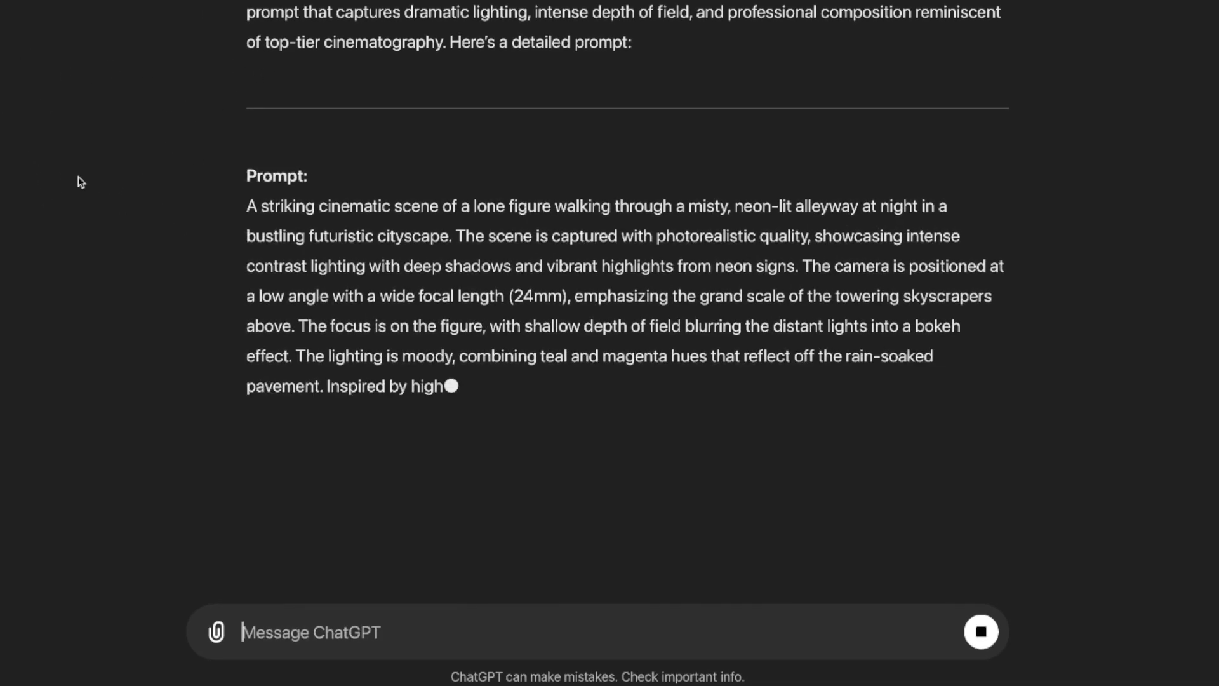
# Step: Review the generated neon-lit alleyway scene prompt and its depth-of-field notes
pyautogui.moveTo(247, 140); pyautogui.dragTo(941, 337)
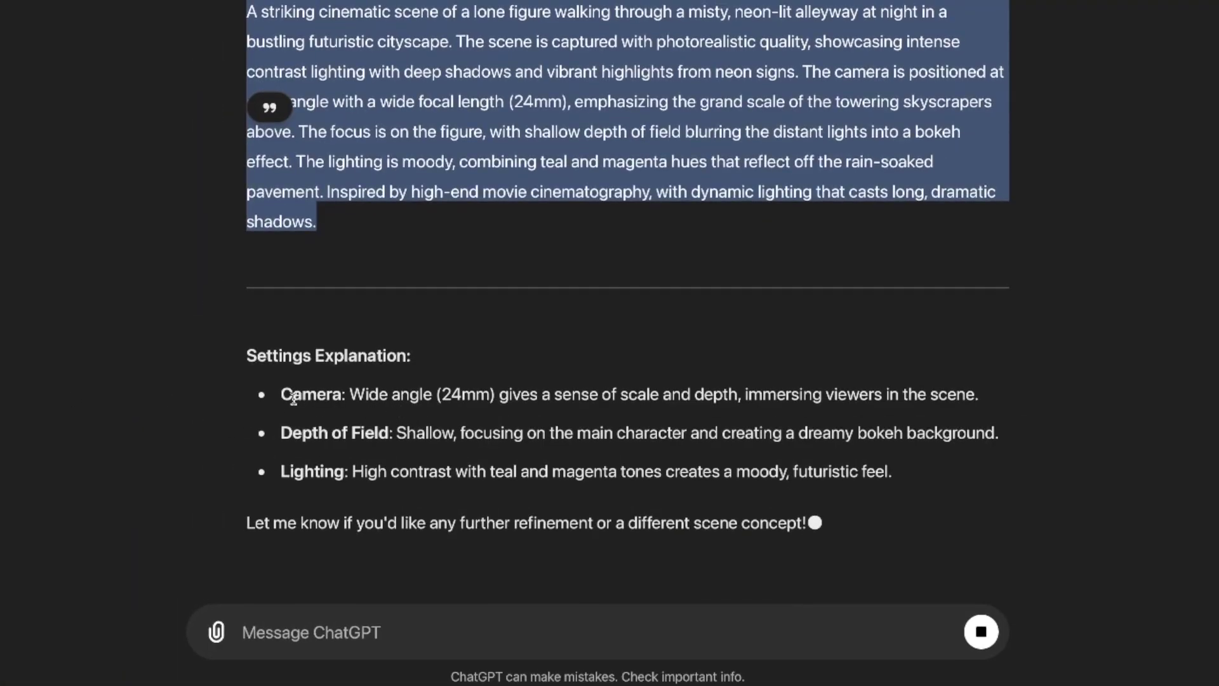
pyautogui.tripleClick(289, 393)
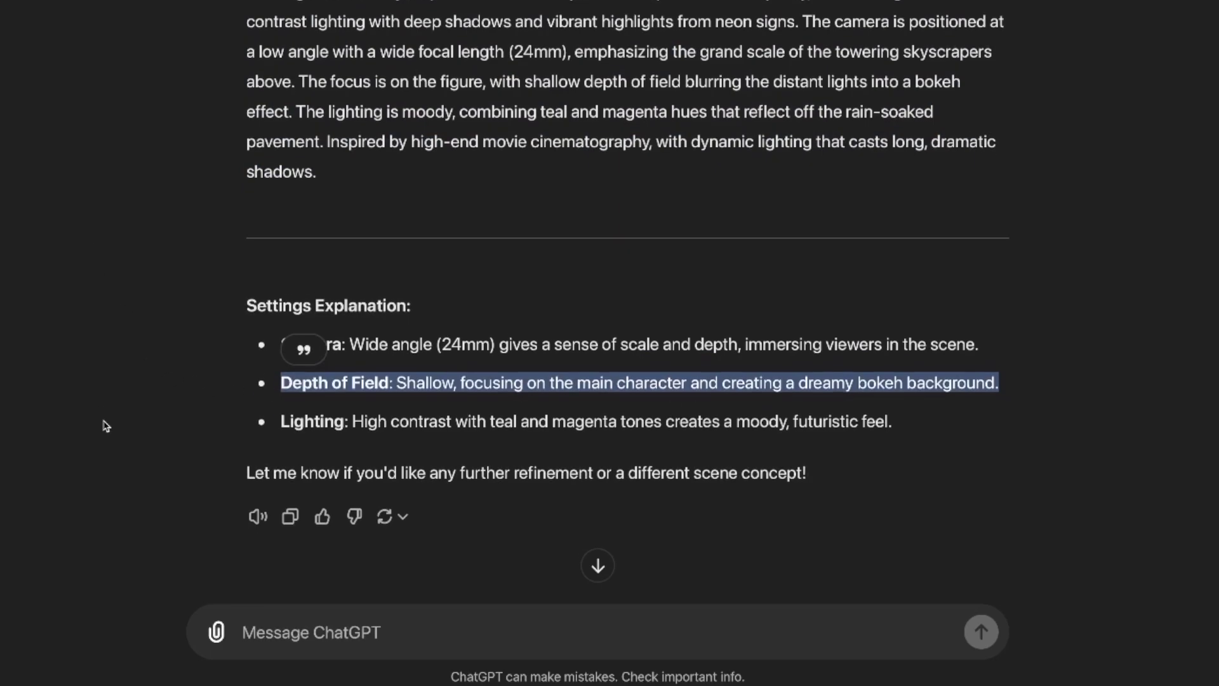
pyautogui.scroll(5, 66, 256)
pyautogui.scroll(-1, 65, 294)
pyautogui.moveTo(234, 215); pyautogui.dragTo(798, 400)
pyautogui.click(593, 392)
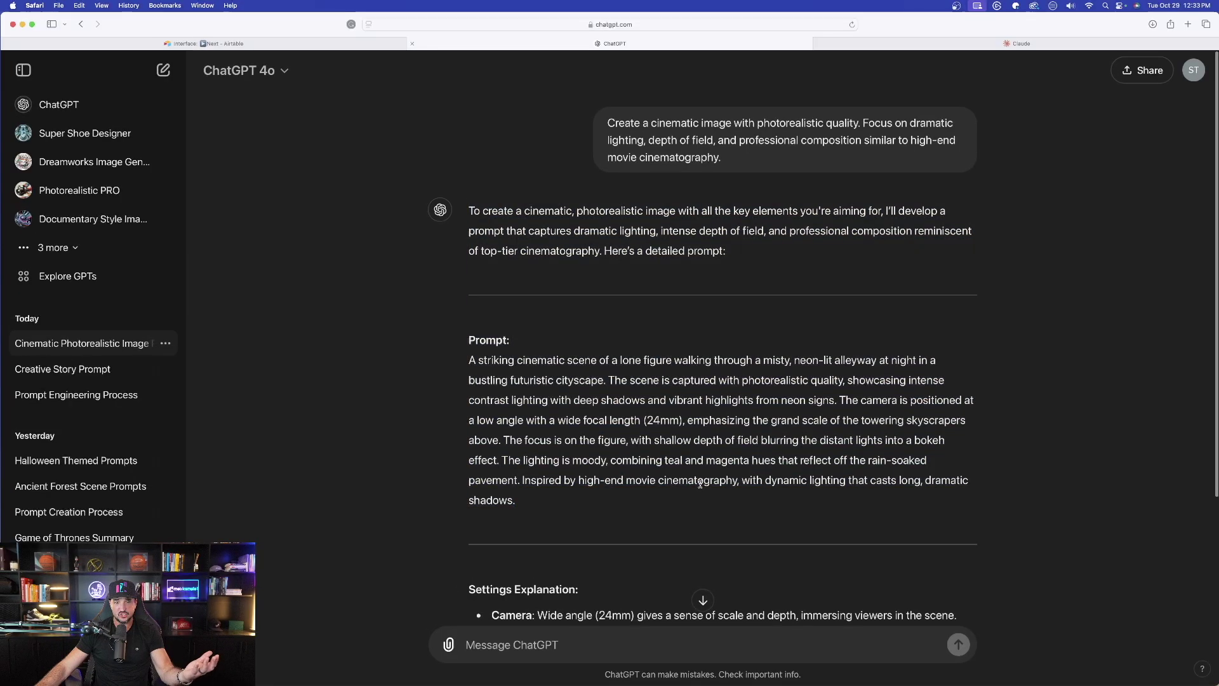
# Step: Review Claude's James Cameron teal-and-orange action-scene prompt and its five follow-up questions
pyautogui.click(953, 44)
pyautogui.click(540, 411)
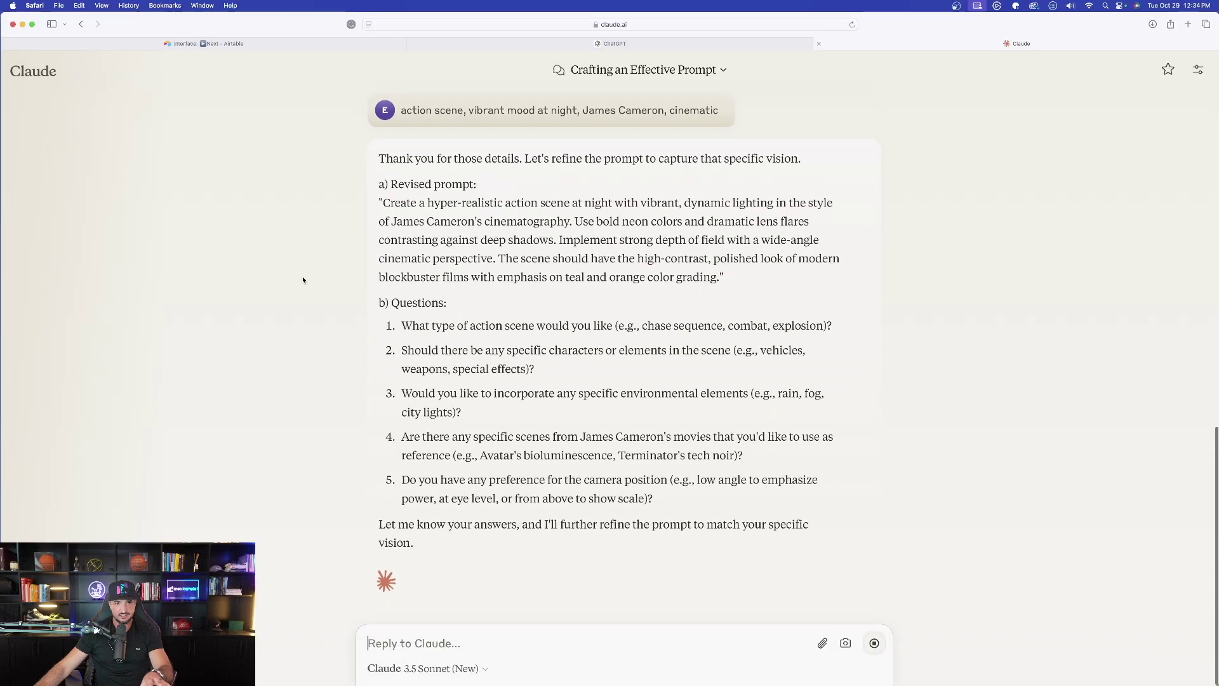
pyautogui.moveTo(114, 112); pyautogui.dragTo(635, 222)
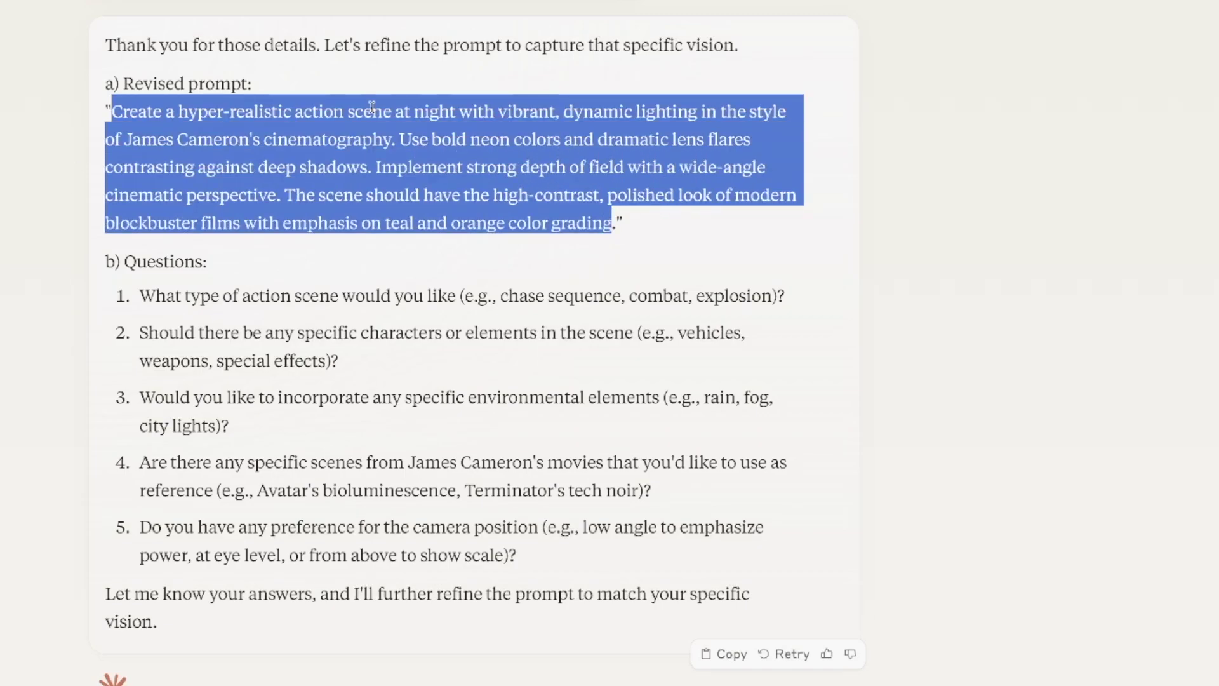
pyautogui.moveTo(157, 139); pyautogui.dragTo(369, 140)
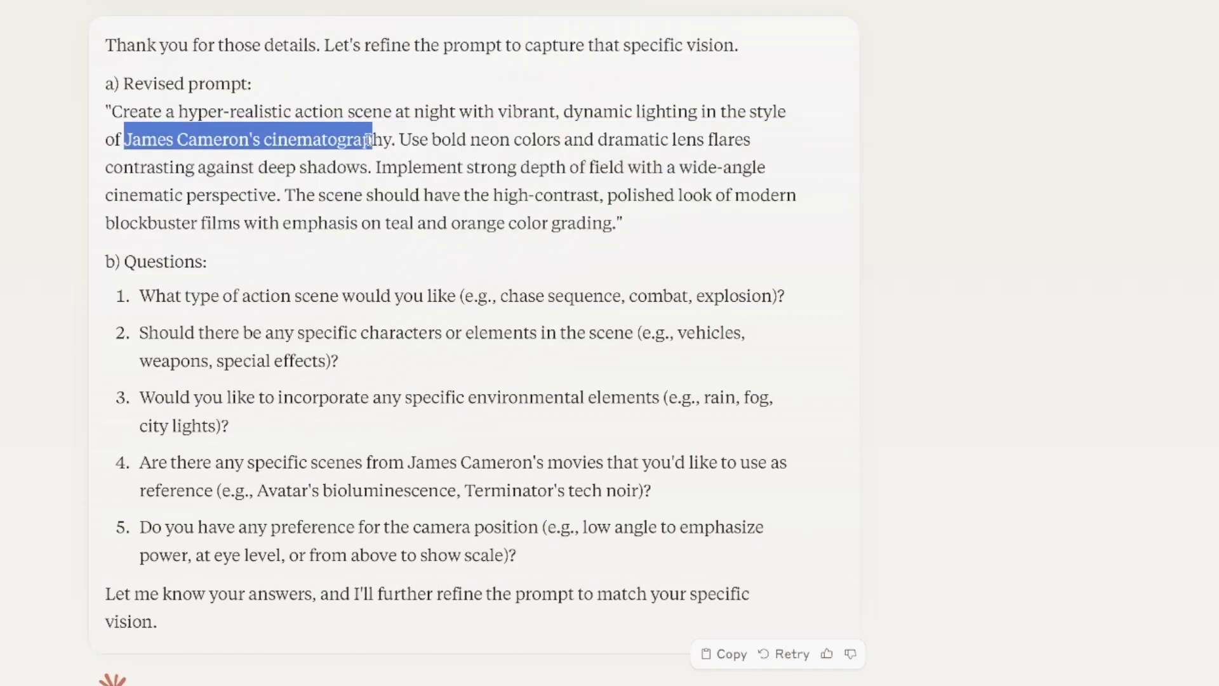
pyautogui.click(272, 172)
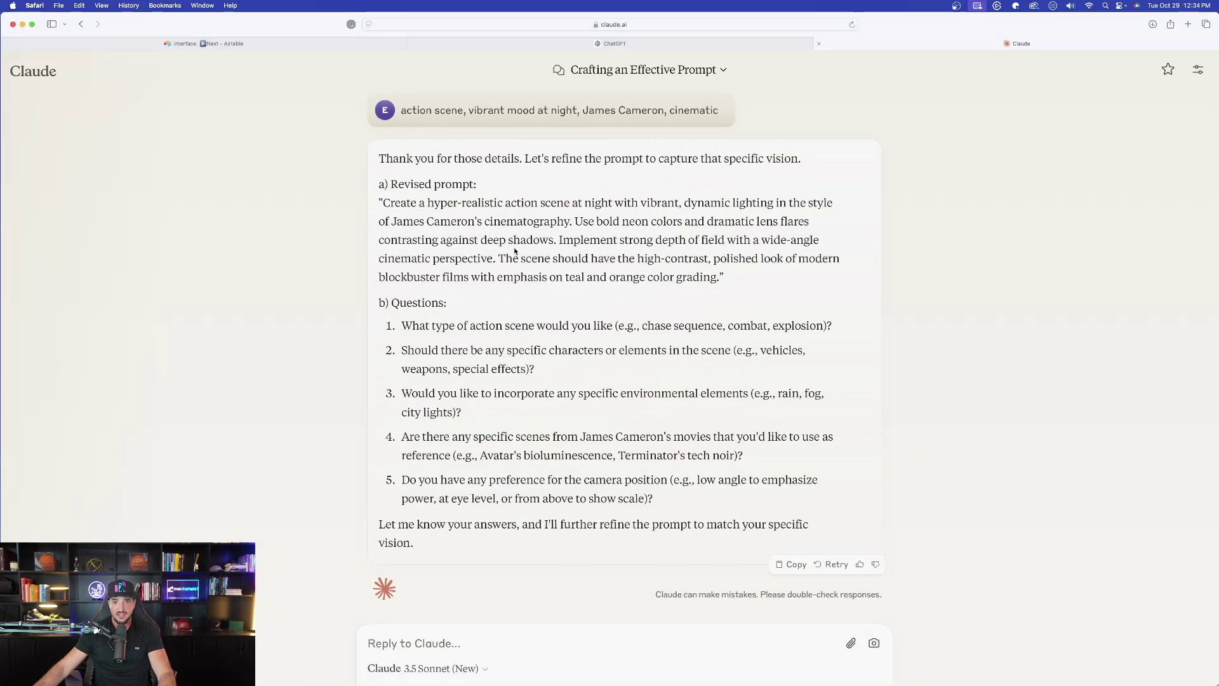
pyautogui.moveTo(502, 239); pyautogui.dragTo(572, 241)
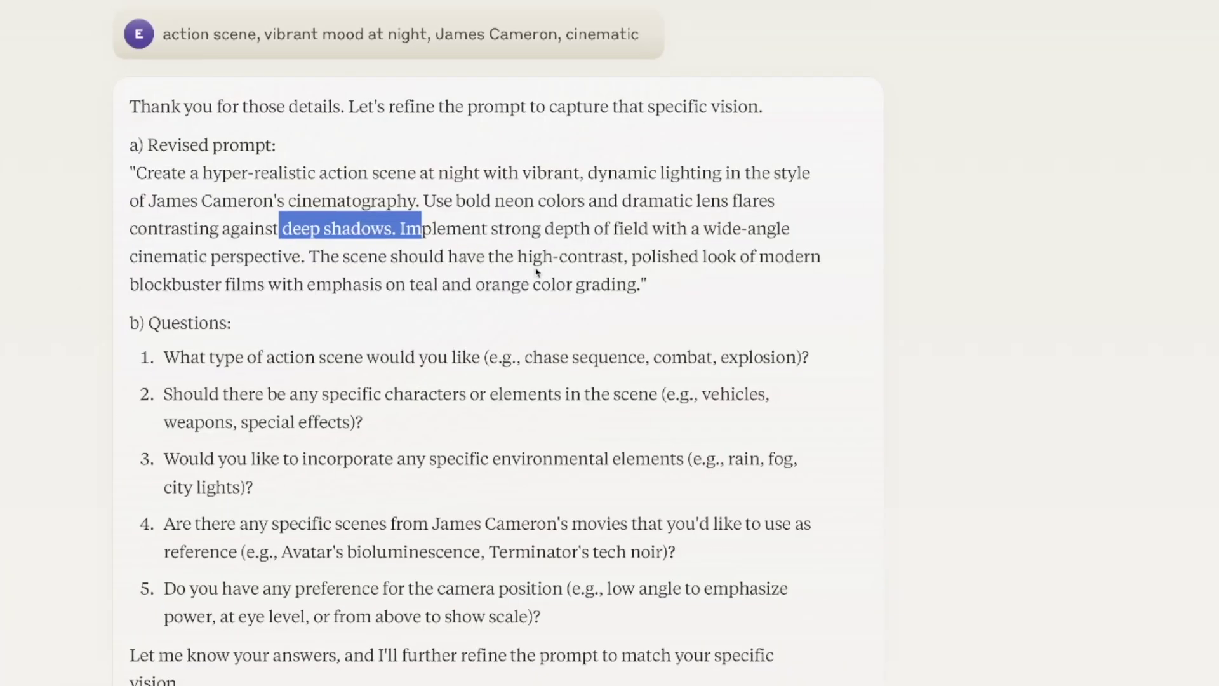
pyautogui.moveTo(383, 203); pyautogui.dragTo(681, 207)
pyautogui.moveTo(584, 182); pyautogui.dragTo(626, 219)
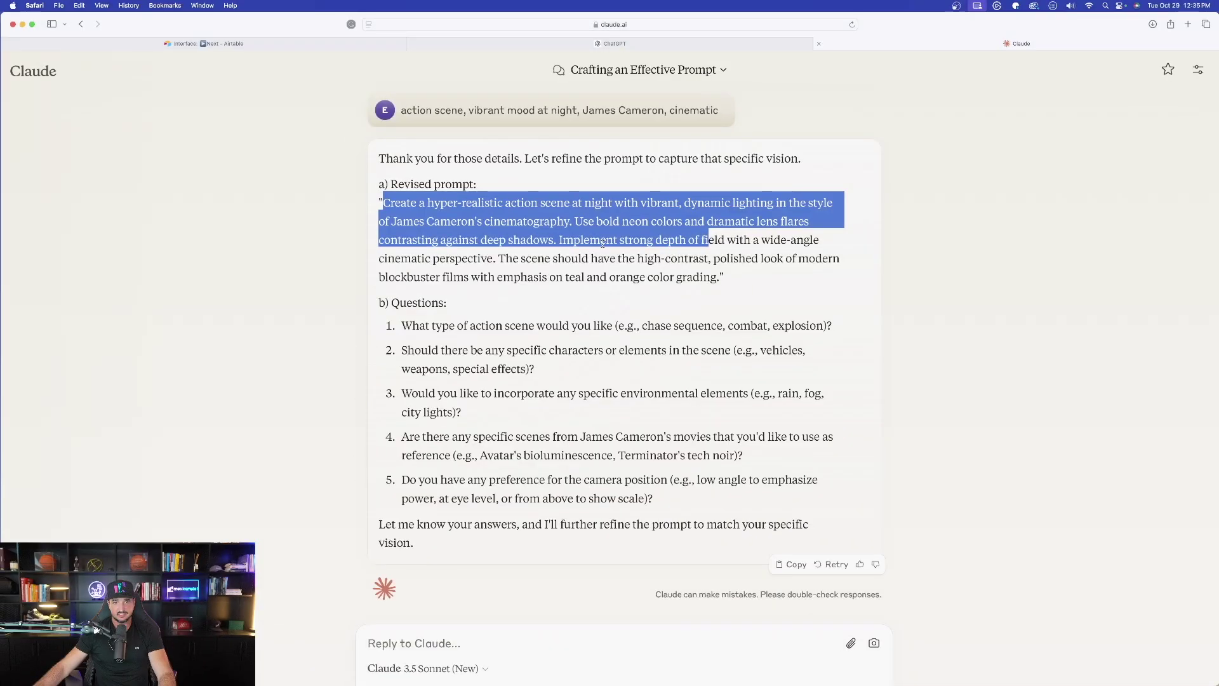
pyautogui.click(321, 193)
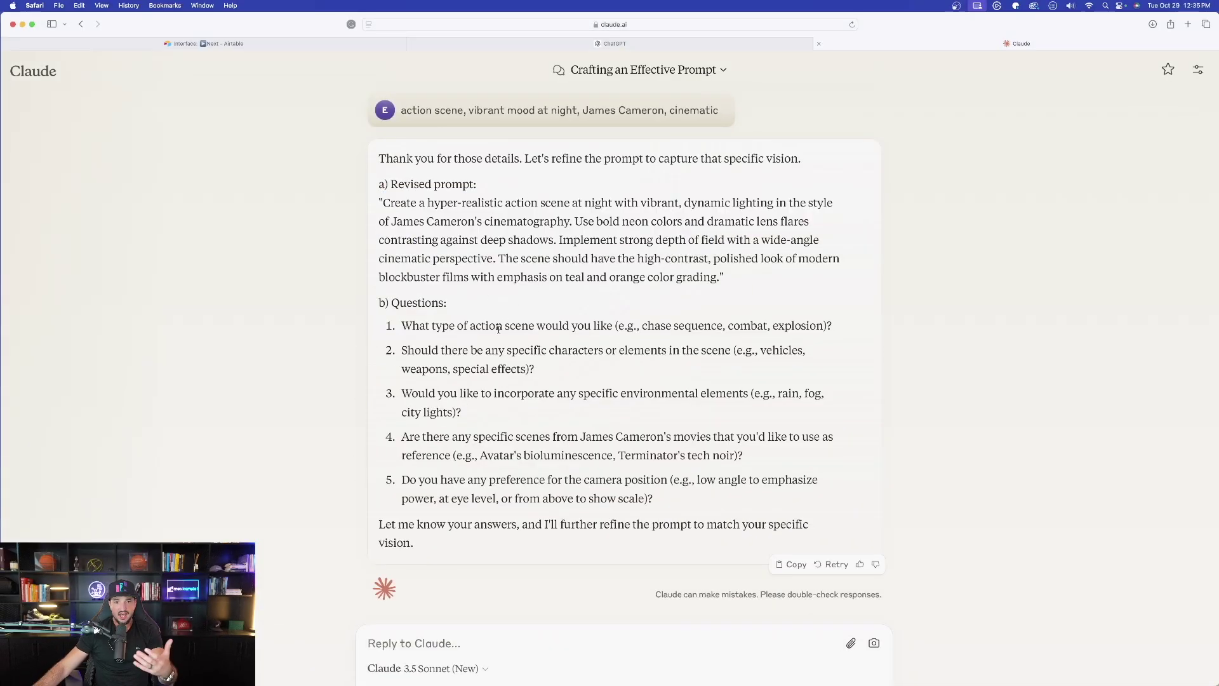
pyautogui.click(436, 645)
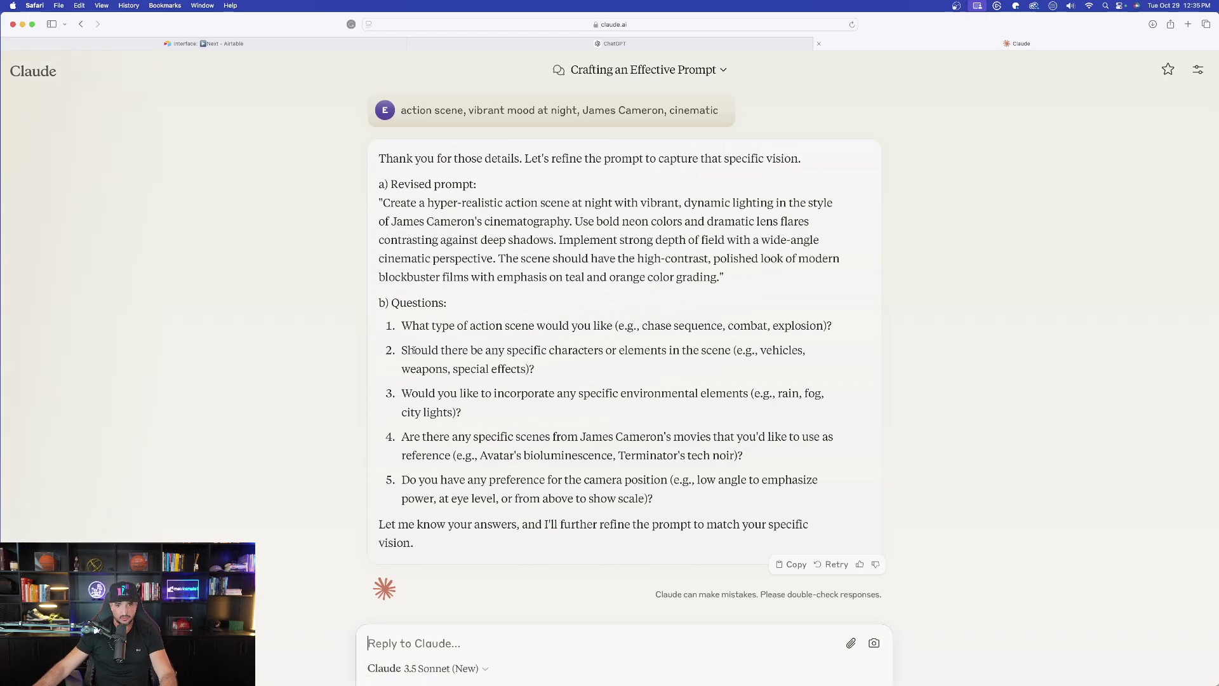
pyautogui.moveTo(402, 350); pyautogui.dragTo(573, 374)
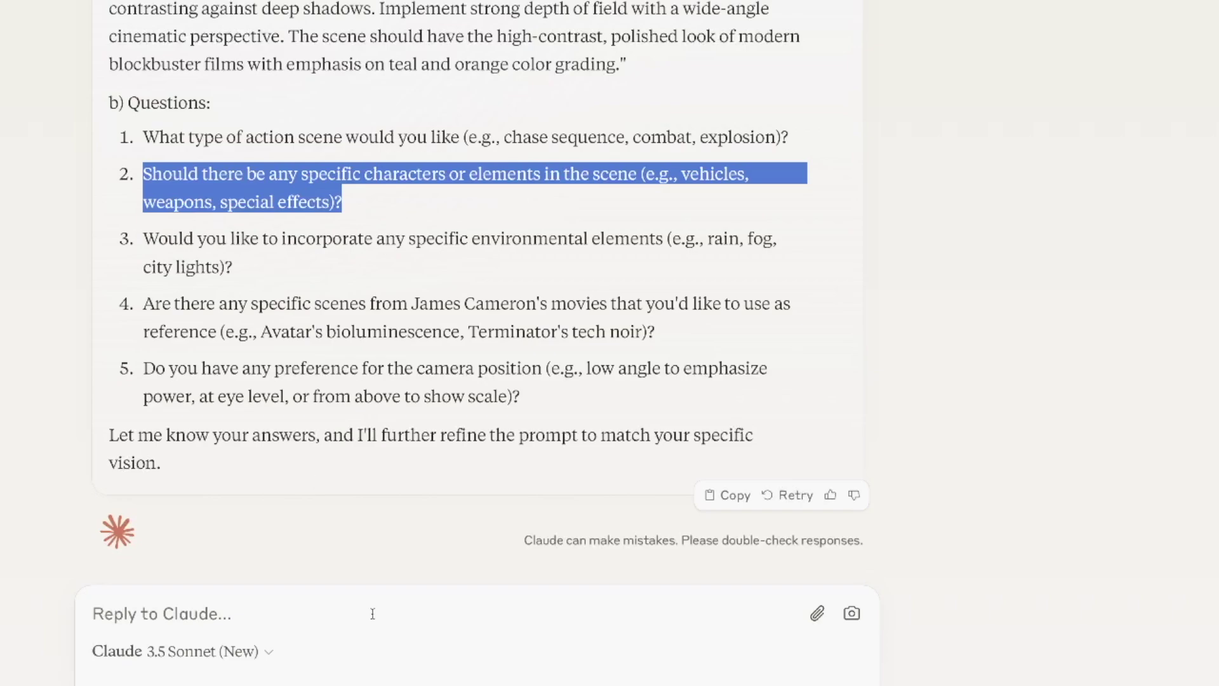
# Step: Answer Claude with a young woman superhero, city lights and Avatar bioluminescence, then review the revised prompt
pyautogui.click(291, 616)
pyautogui.write('a young woman as a super hero, city lights, Avatar bioluminescence')
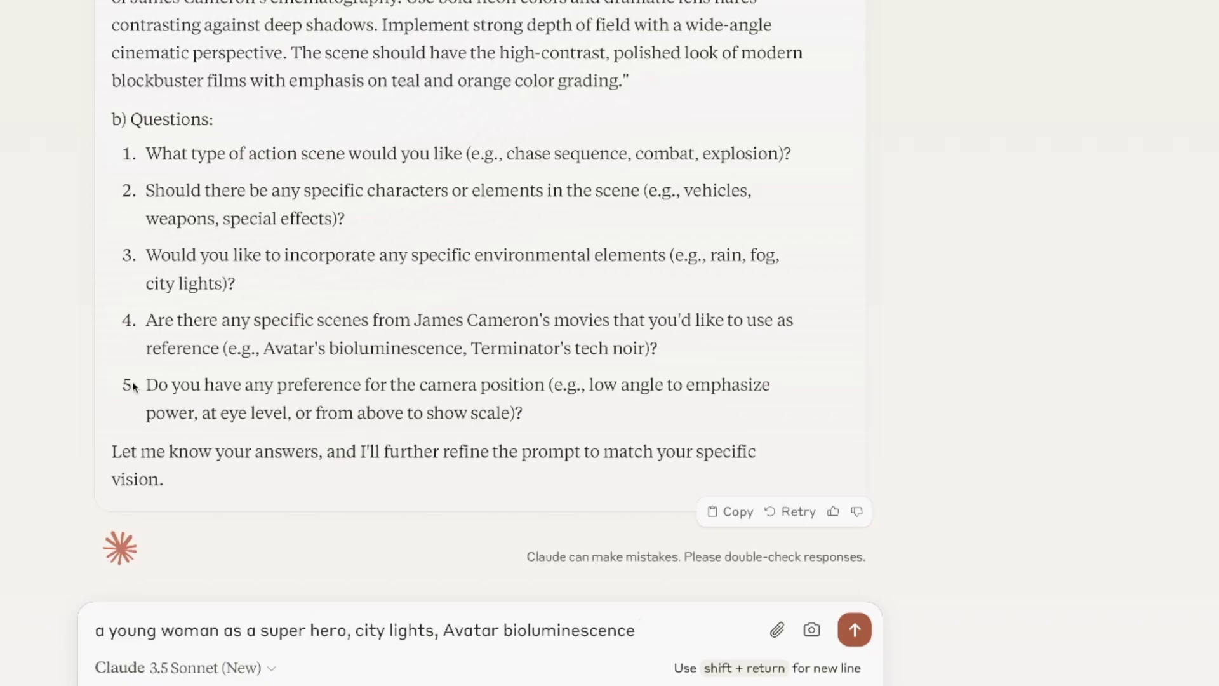
pyautogui.moveTo(146, 385); pyautogui.dragTo(490, 417)
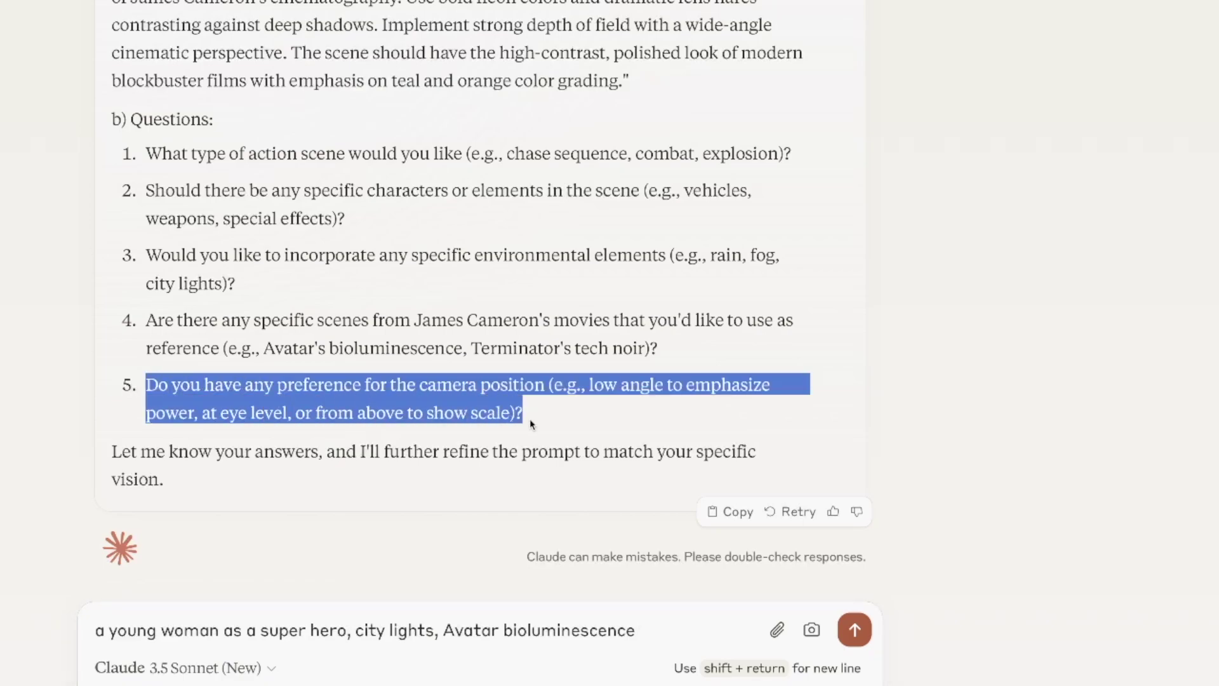
pyautogui.click(563, 632)
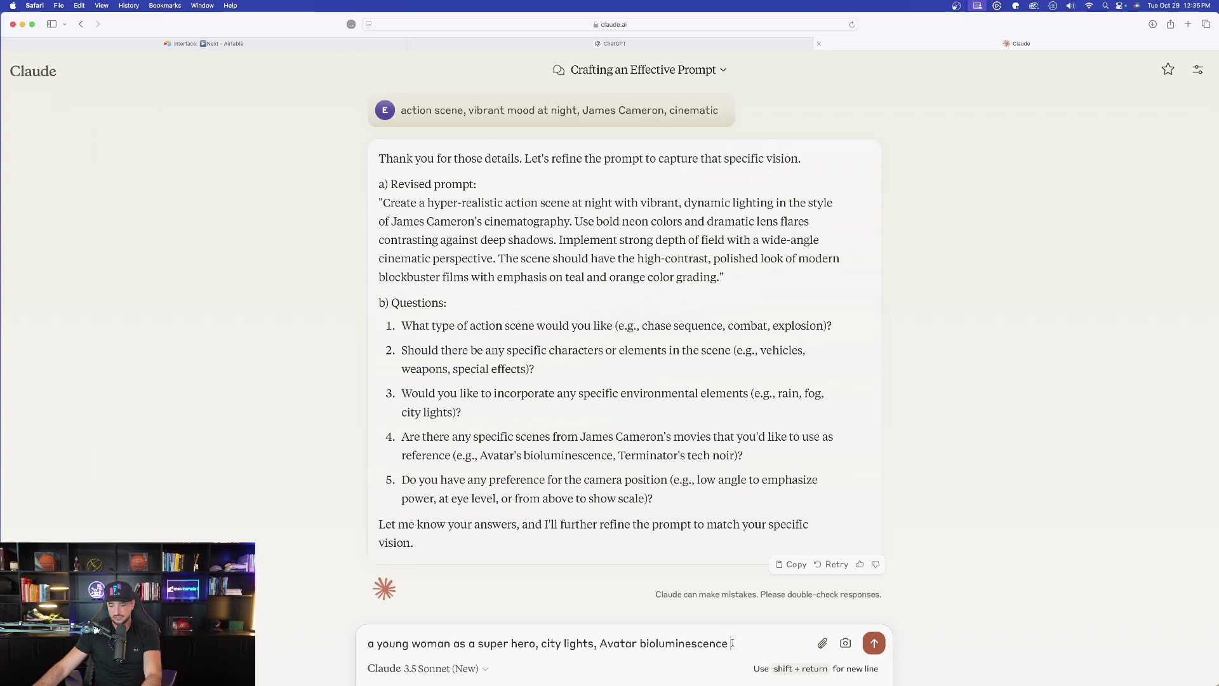
pyautogui.press('Return')
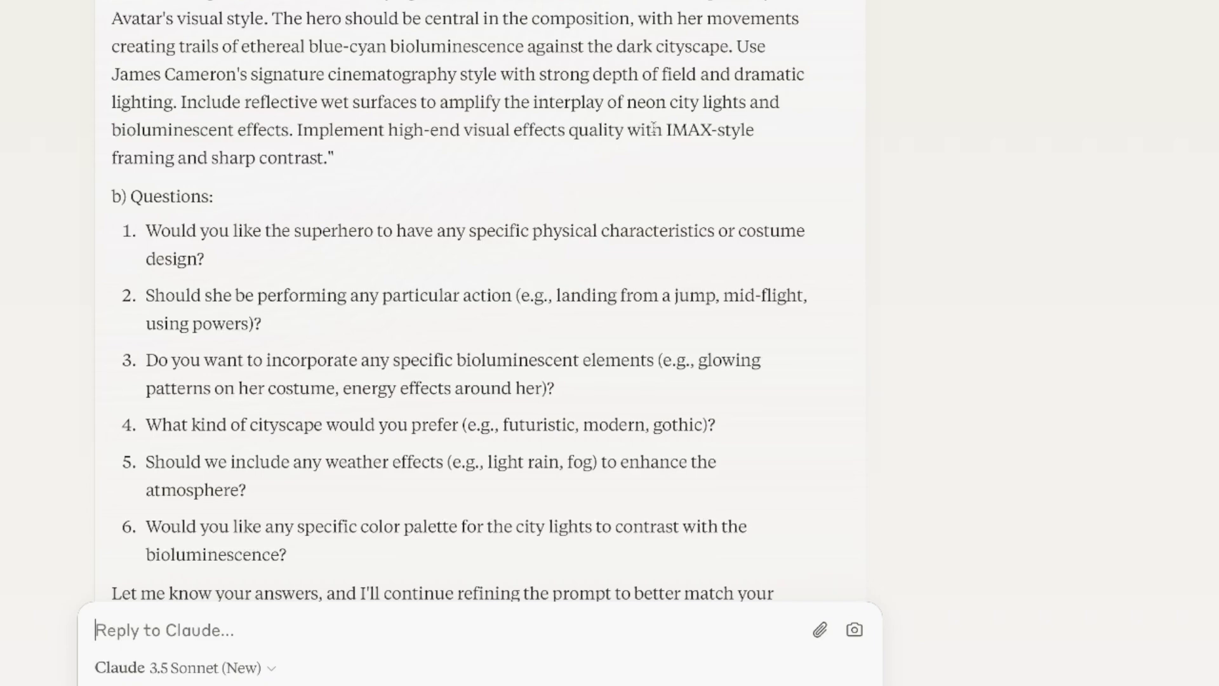
pyautogui.moveTo(661, 130); pyautogui.dragTo(829, 158)
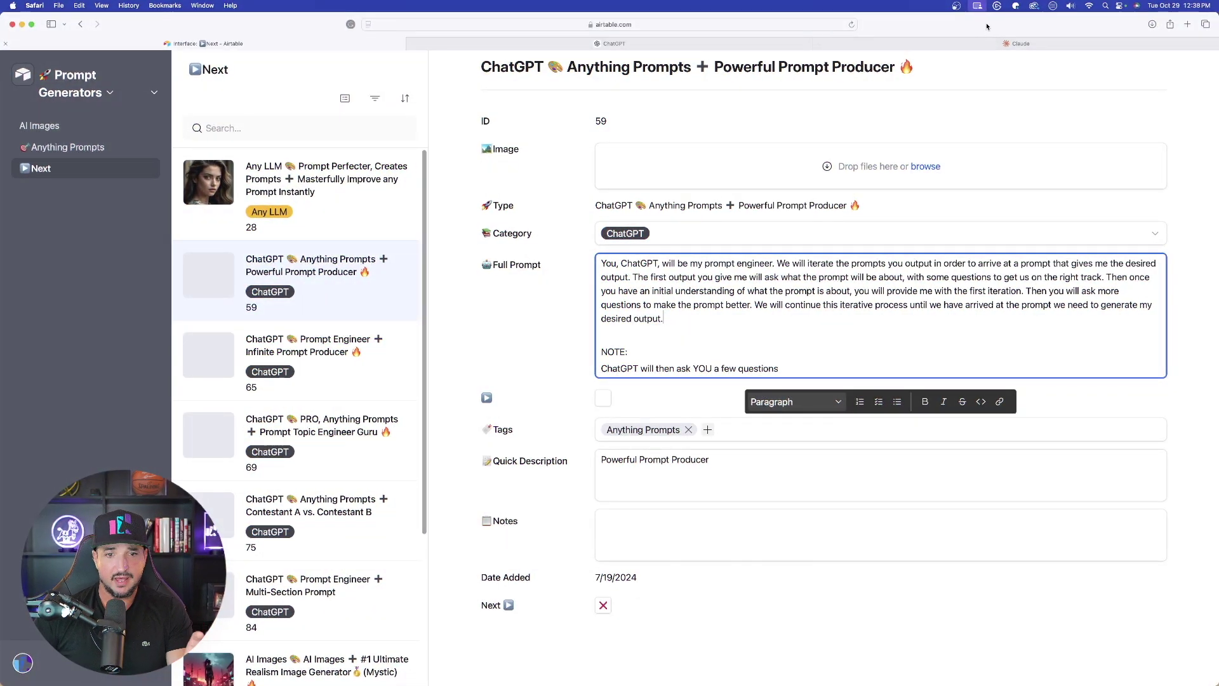
# Step: Select the opening paragraph of the Powerful Prompt Producer record's Full Prompt in Airtable
pyautogui.click(499, 310)
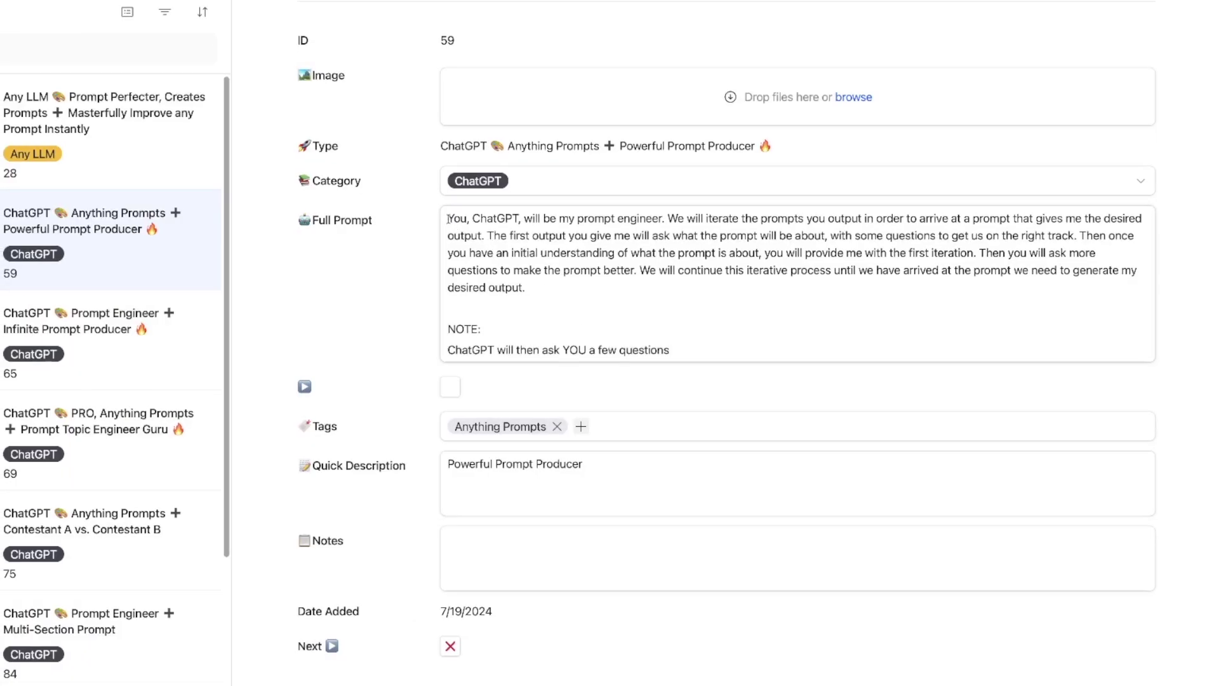
pyautogui.moveTo(448, 219); pyautogui.dragTo(600, 299)
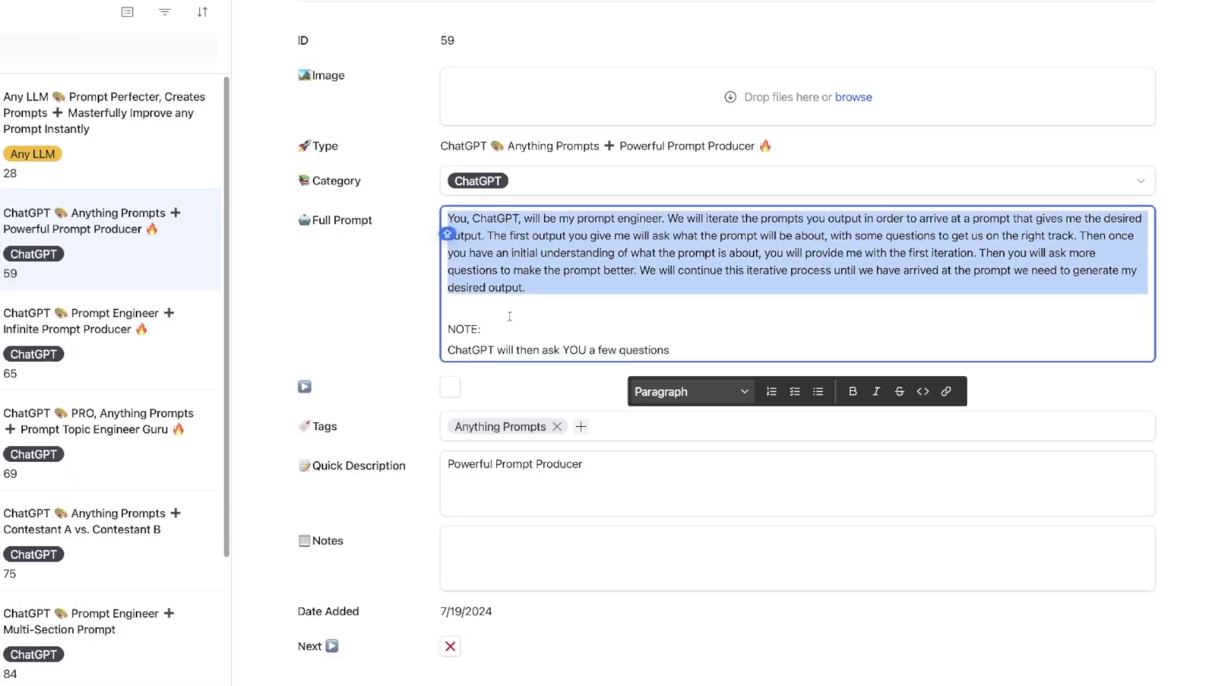
pyautogui.tripleClick(694, 348)
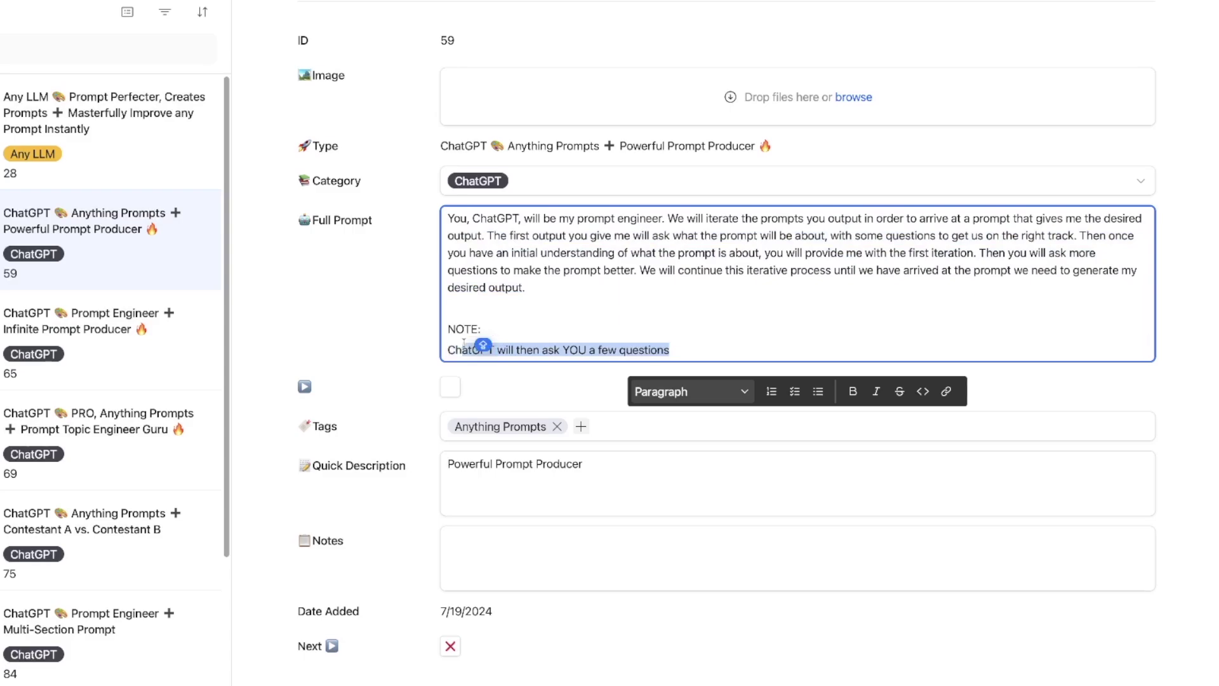
pyautogui.click(567, 281)
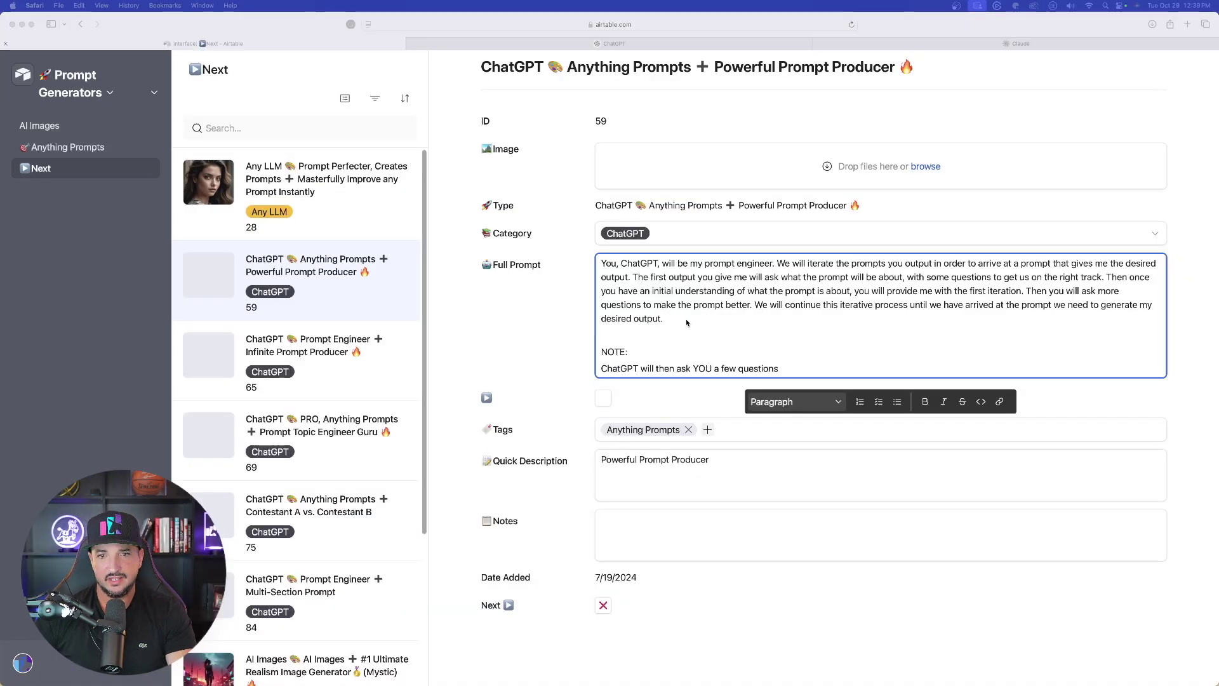
pyautogui.click(687, 322)
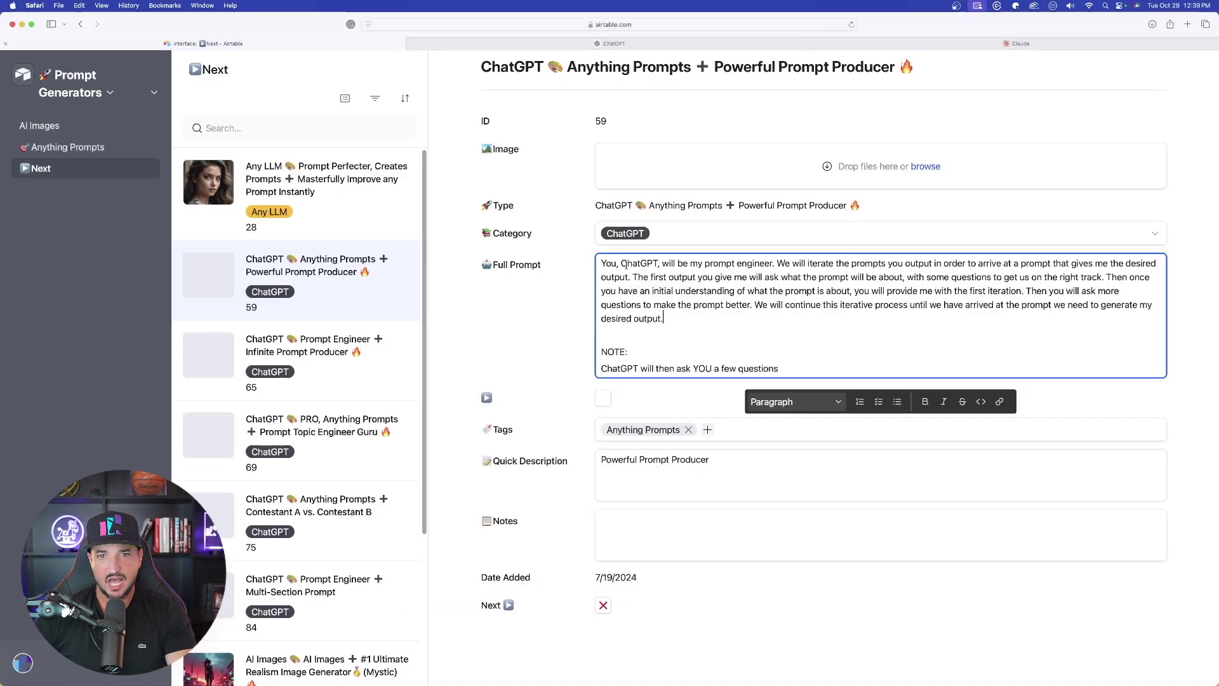
pyautogui.moveTo(602, 261); pyautogui.dragTo(664, 319)
pyautogui.press('super+c')
# Step: Paste the iterative prompt-engineer instructions into ChatGPT, send them, and read the five clarifying questions
pyautogui.hotkey('ctrl', 'Tab')
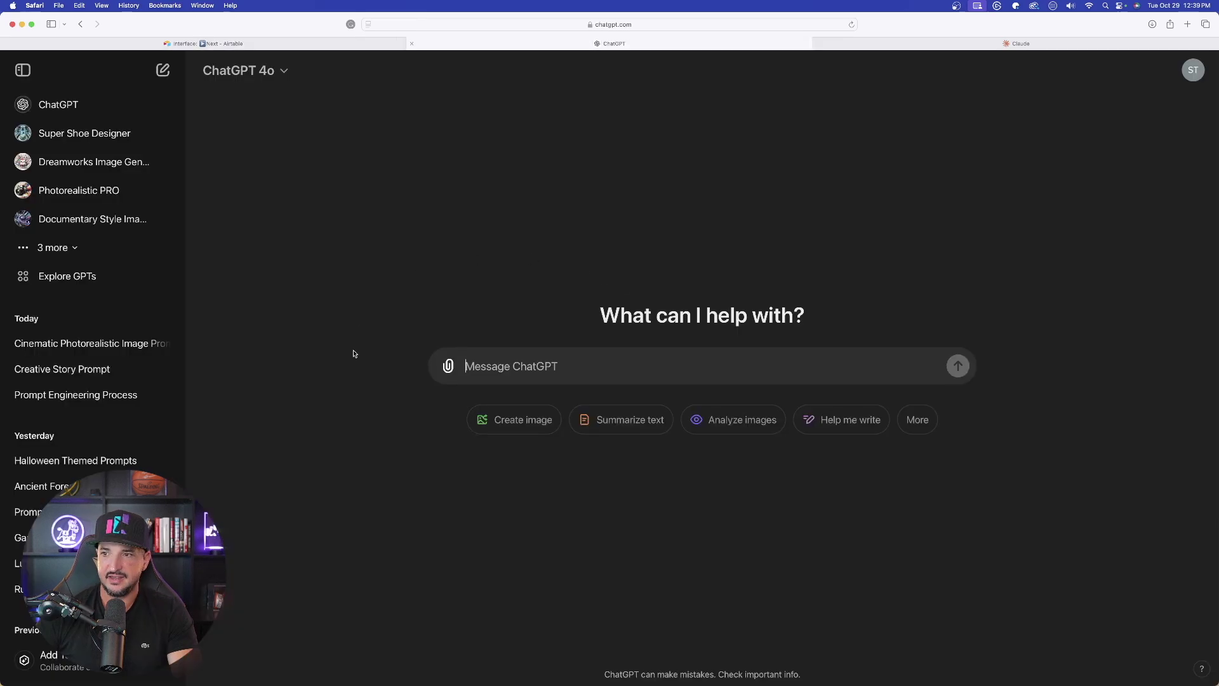
pyautogui.click(517, 365)
pyautogui.press('super+v')
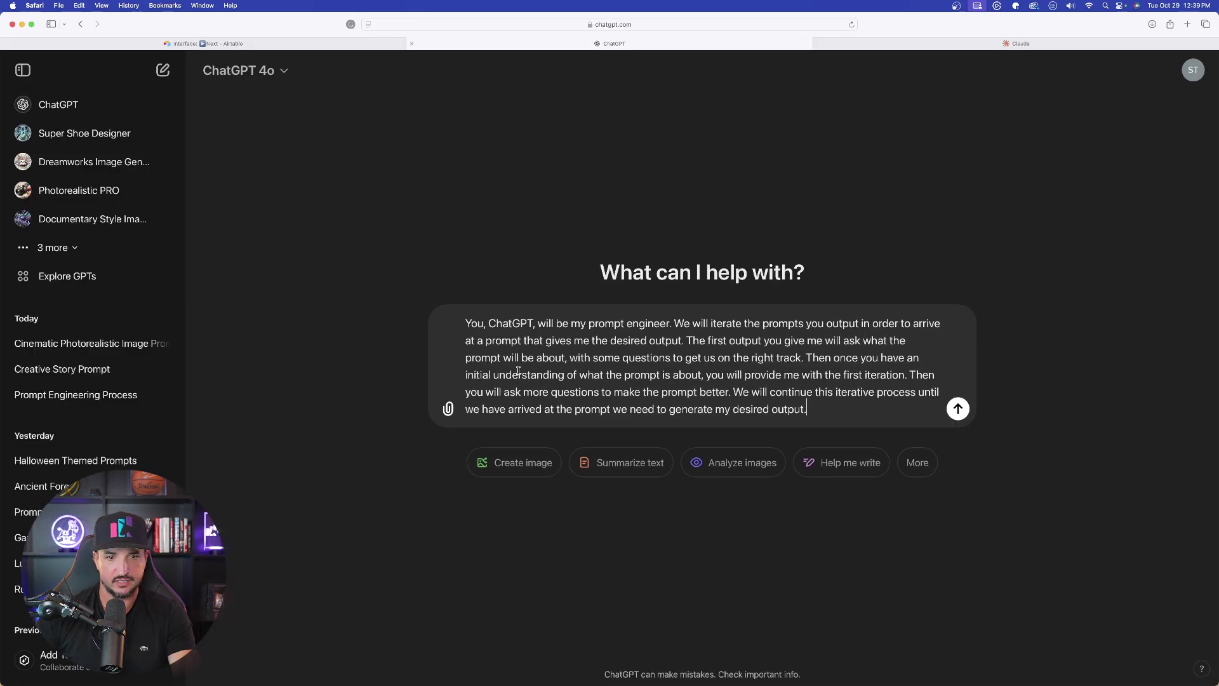
pyautogui.press('Return')
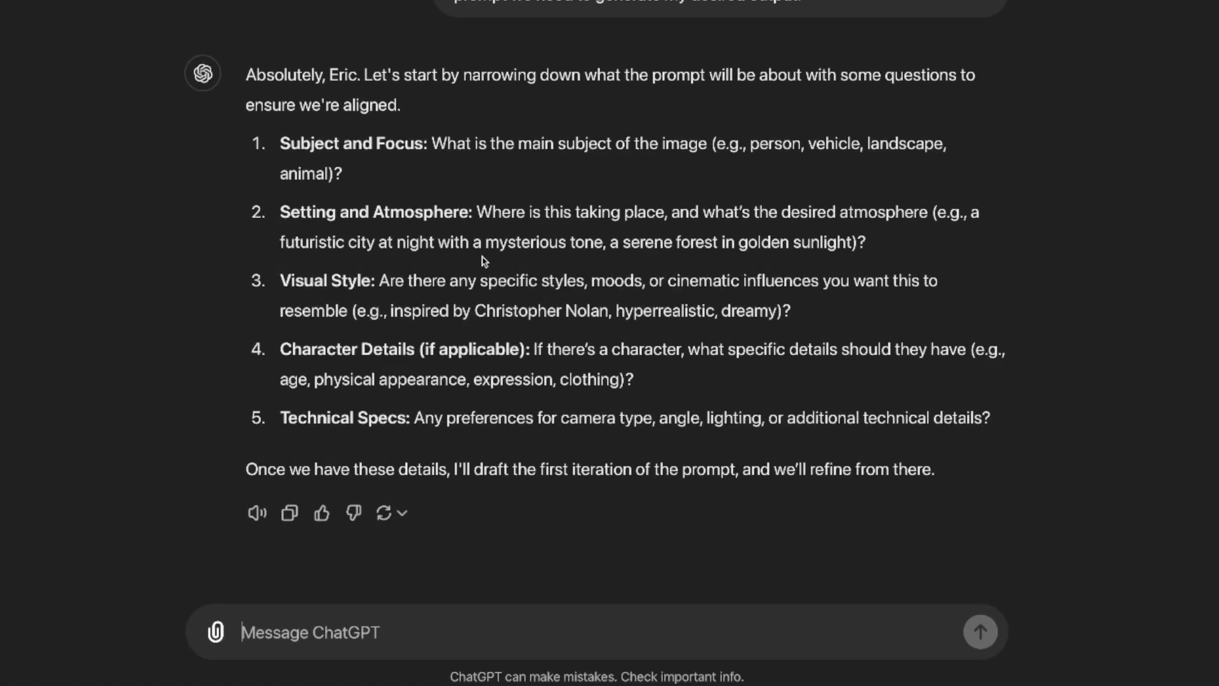
pyautogui.scroll(1, 591, 265)
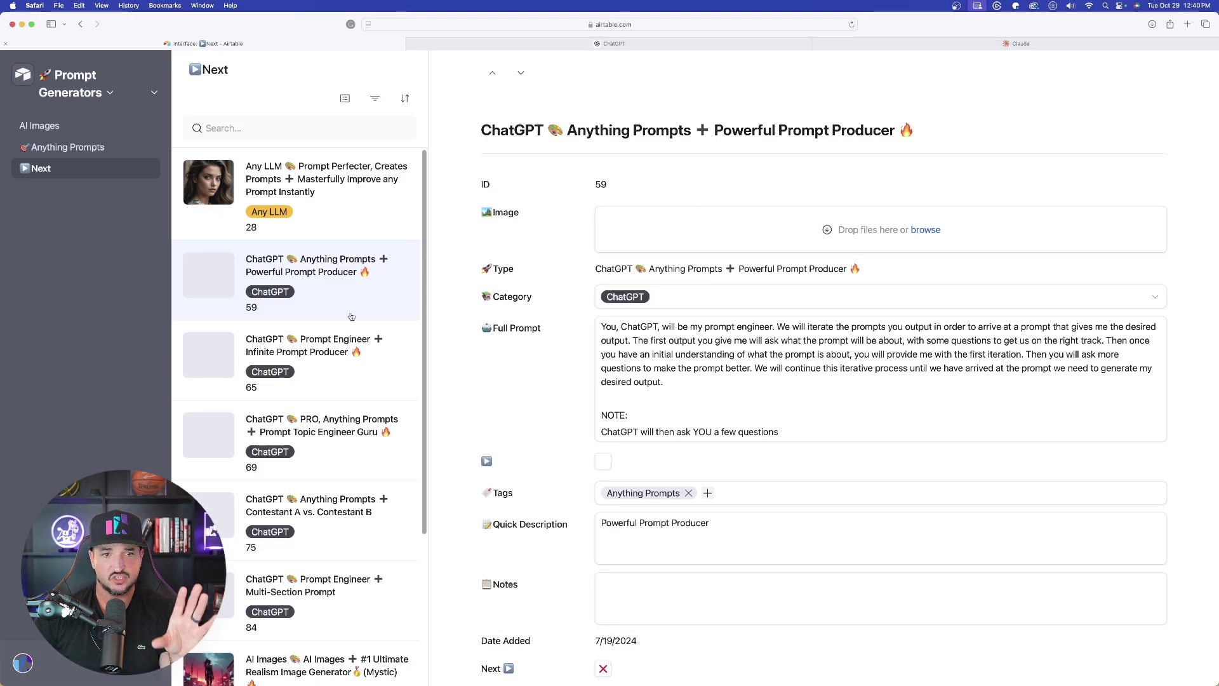
# Step: Open the Contestant A vs. Contestant B record and select its entire Full Prompt
pyautogui.click(379, 490)
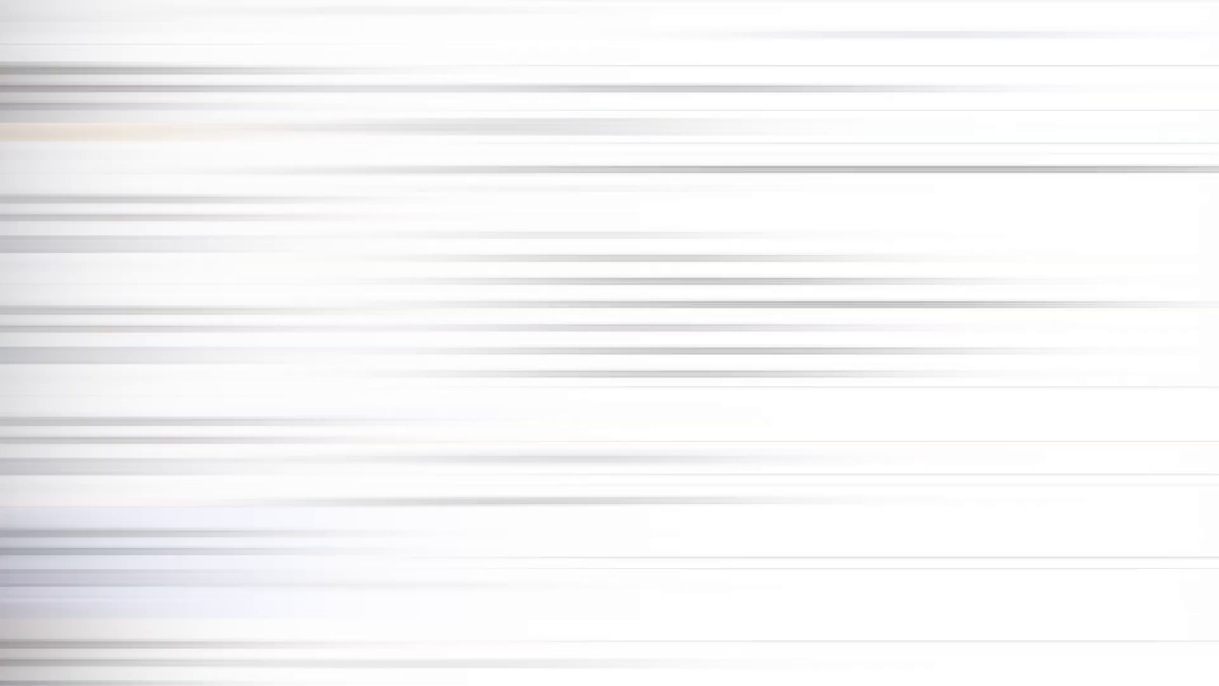
pyautogui.click(875, 380)
pyautogui.press('super+a')
pyautogui.press('super+c')
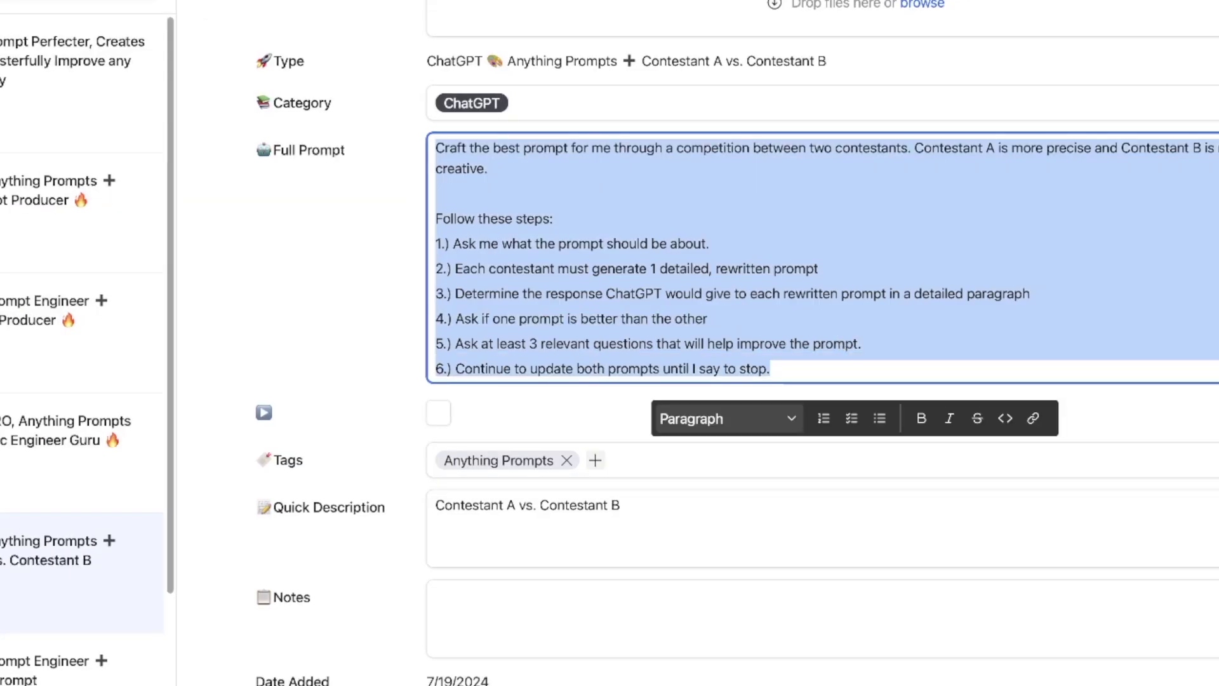
pyautogui.press('super+shift+o')
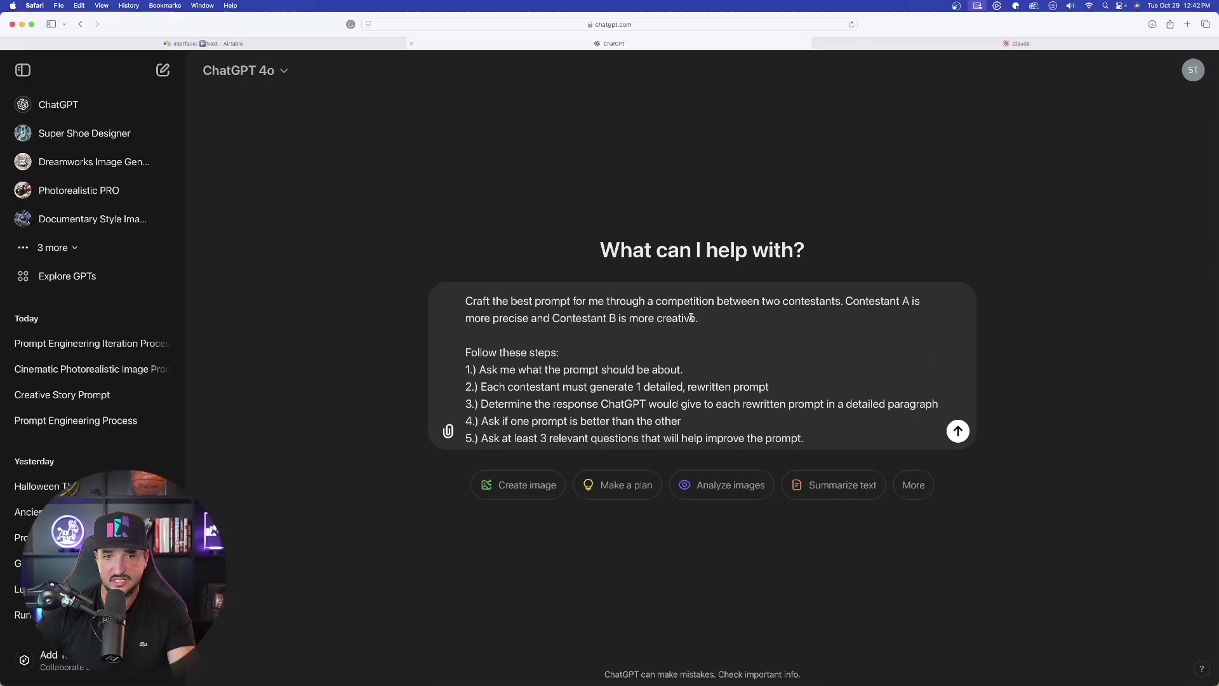
# Step: Send the competition prompt to ChatGPT with the topic 'Creating YouTube titles'
pyautogui.scroll(-2, 456, 162)
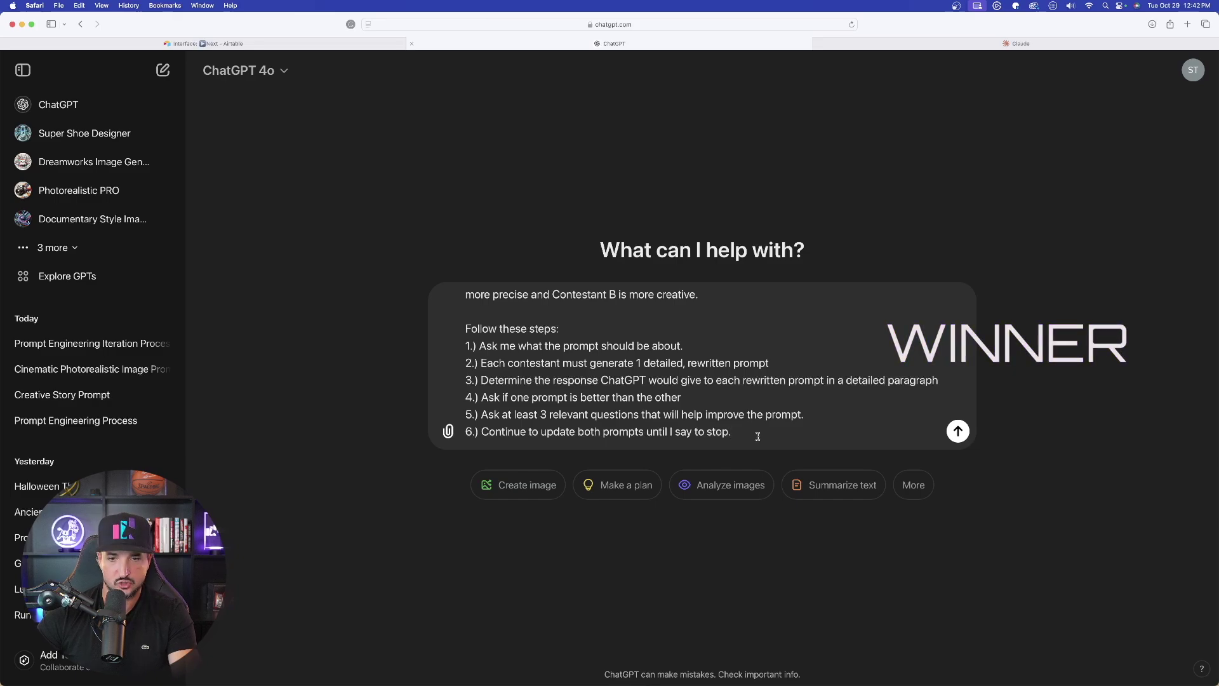
pyautogui.press('Return')
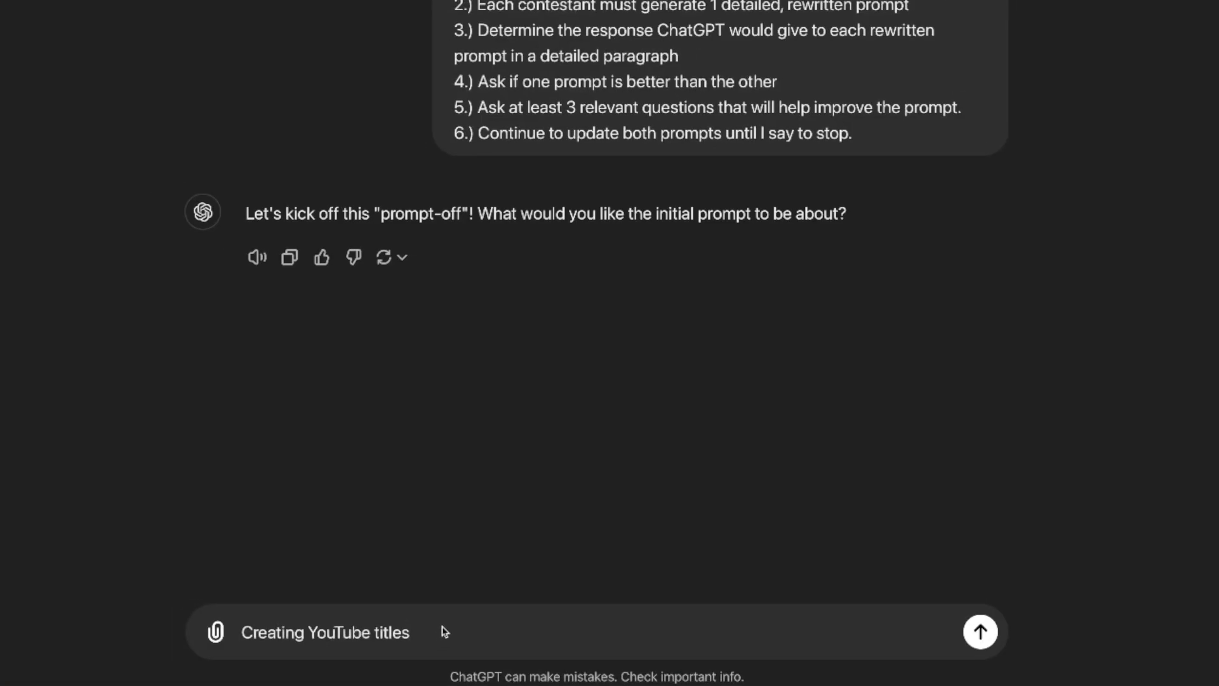
pyautogui.click(988, 632)
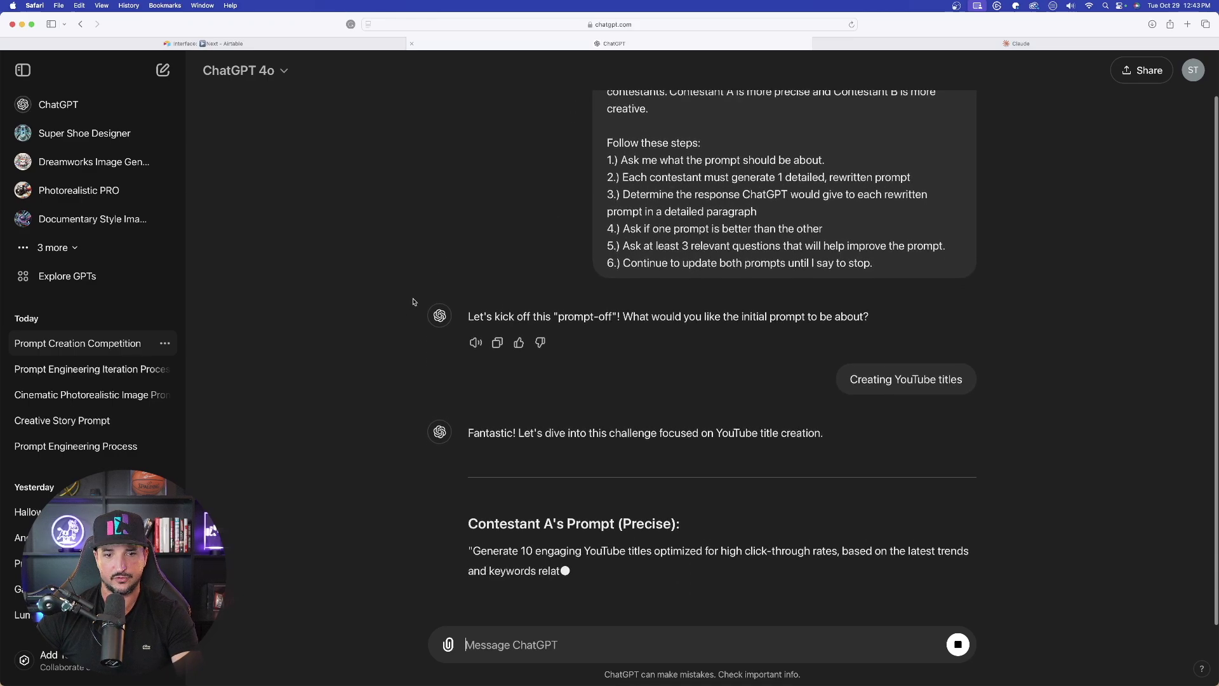
pyautogui.click(978, 45)
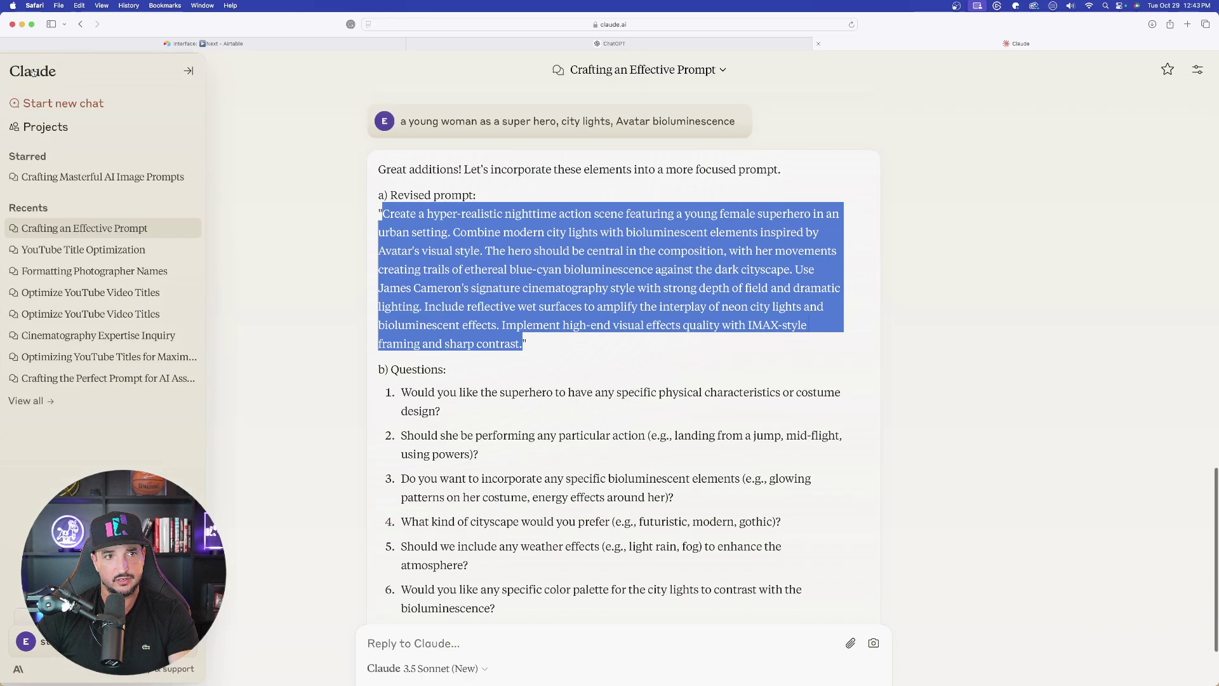
# Step: Paste the competition prompt into a new Claude chat, replacing 'ChatGPT' with 'Claude' in step 3
pyautogui.click(77, 101)
pyautogui.press('super+v')
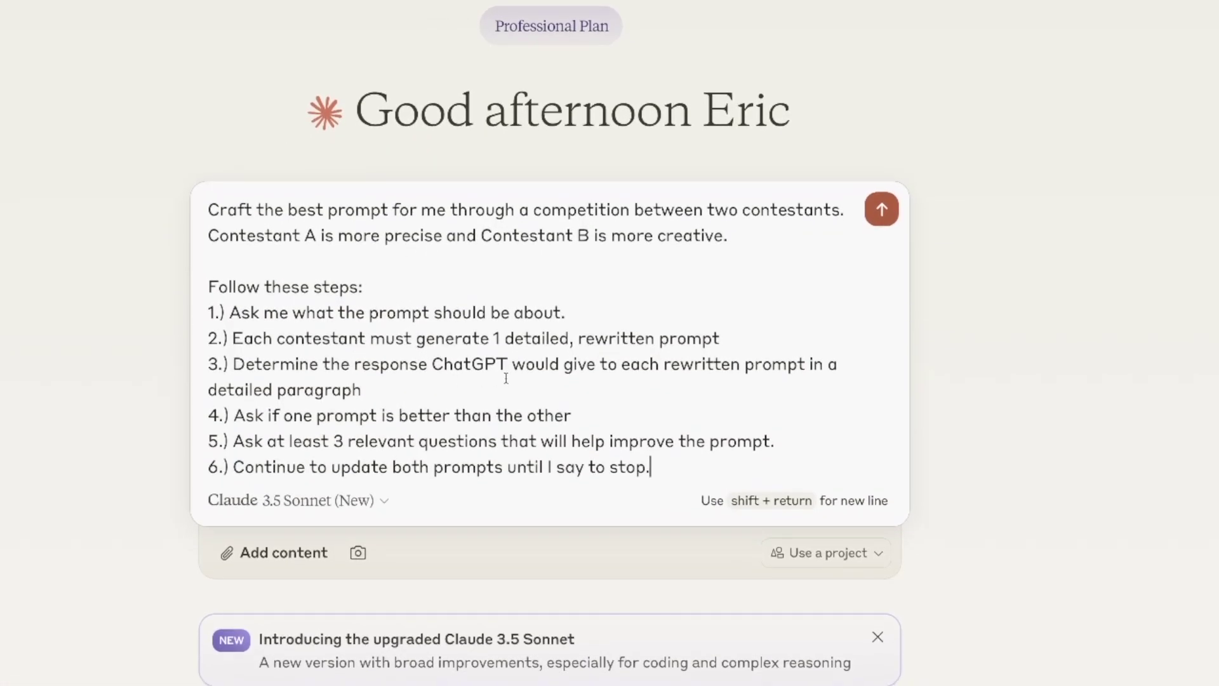
pyautogui.moveTo(444, 364); pyautogui.dragTo(432, 364)
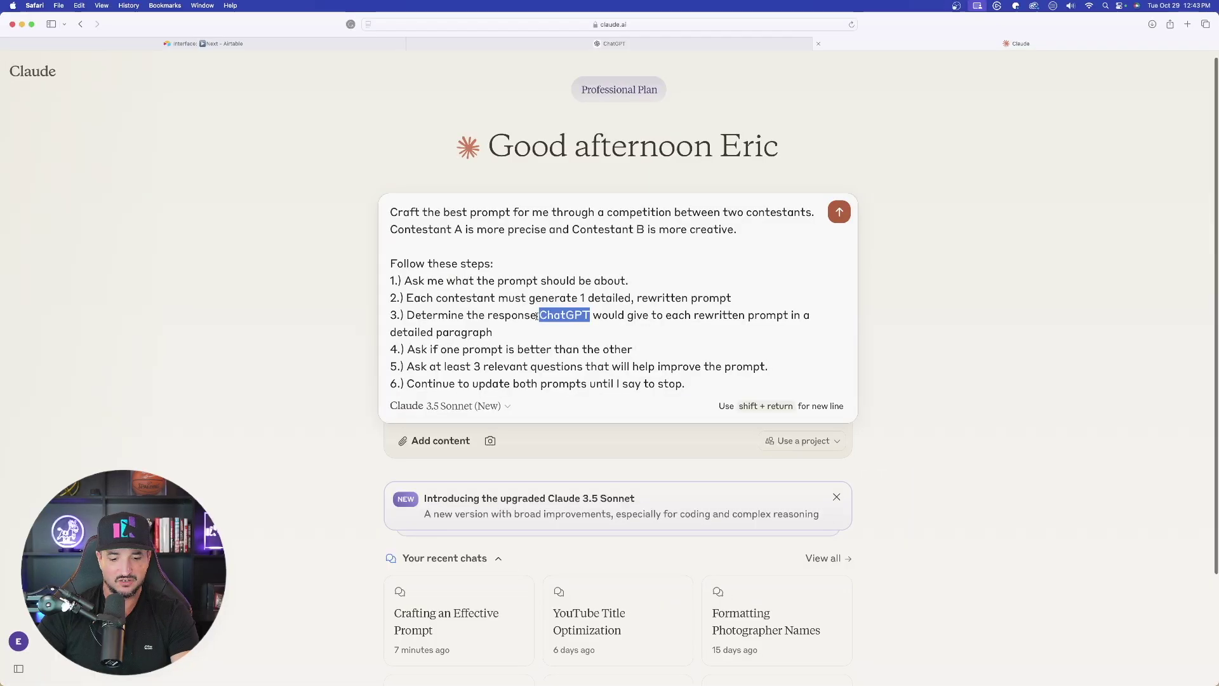
pyautogui.write('Claude')
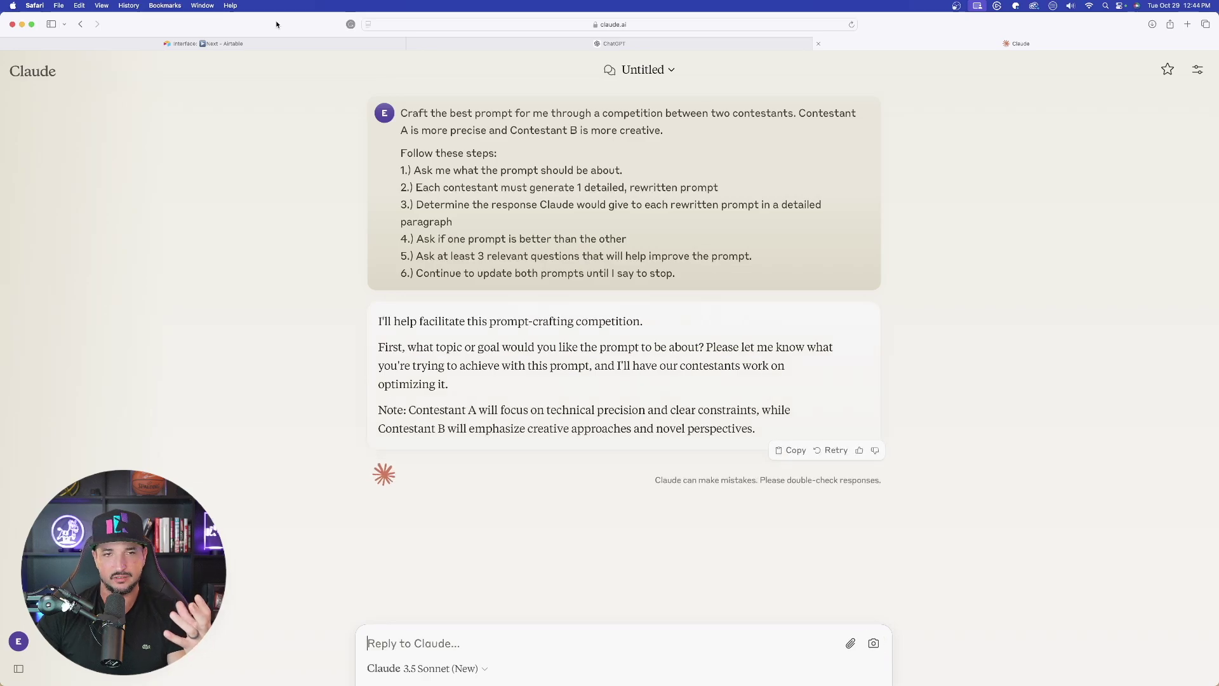
# Step: Return to the Prompt Creation Competition chat and review both contestants' YouTube-title prompts
pyautogui.click(553, 43)
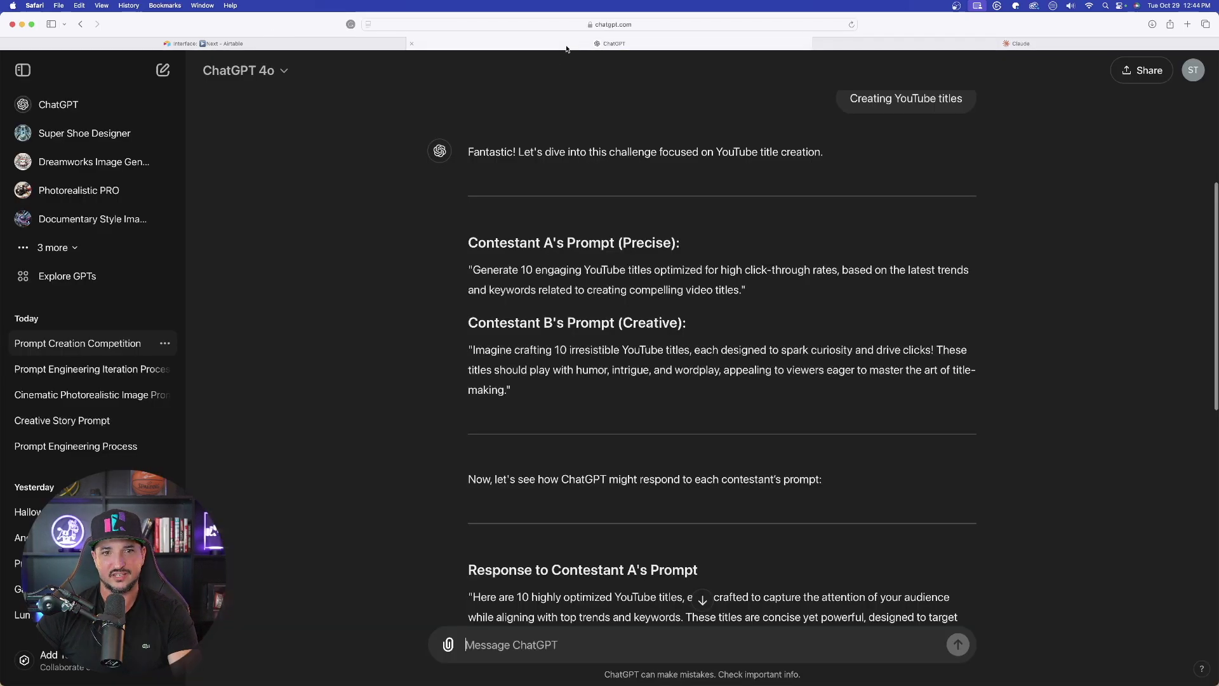
pyautogui.scroll(5, 332, 406)
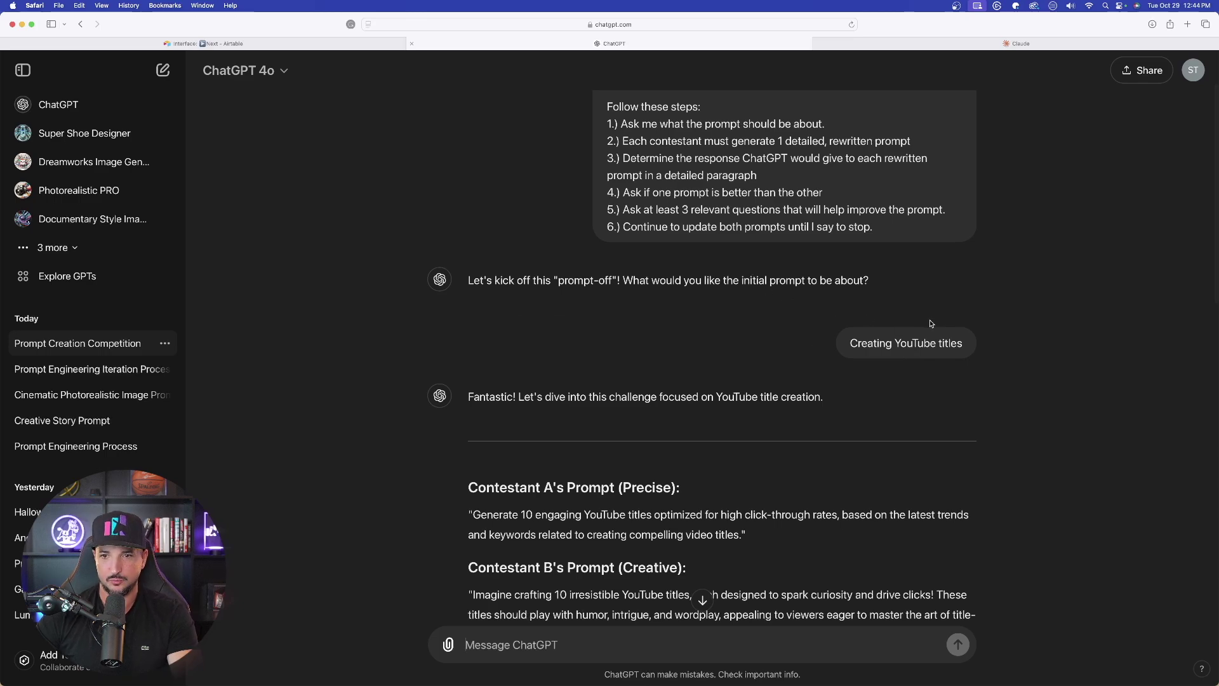
pyautogui.scroll(-2, 413, 285)
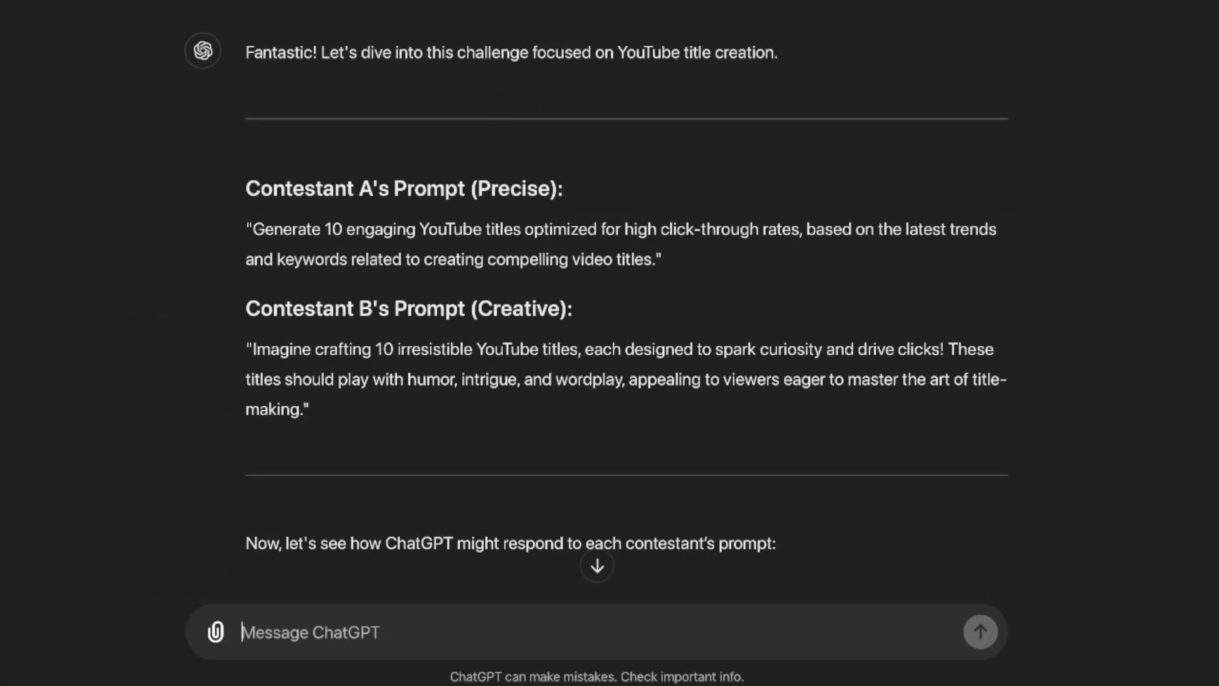
pyautogui.scroll(-2, 172, 77)
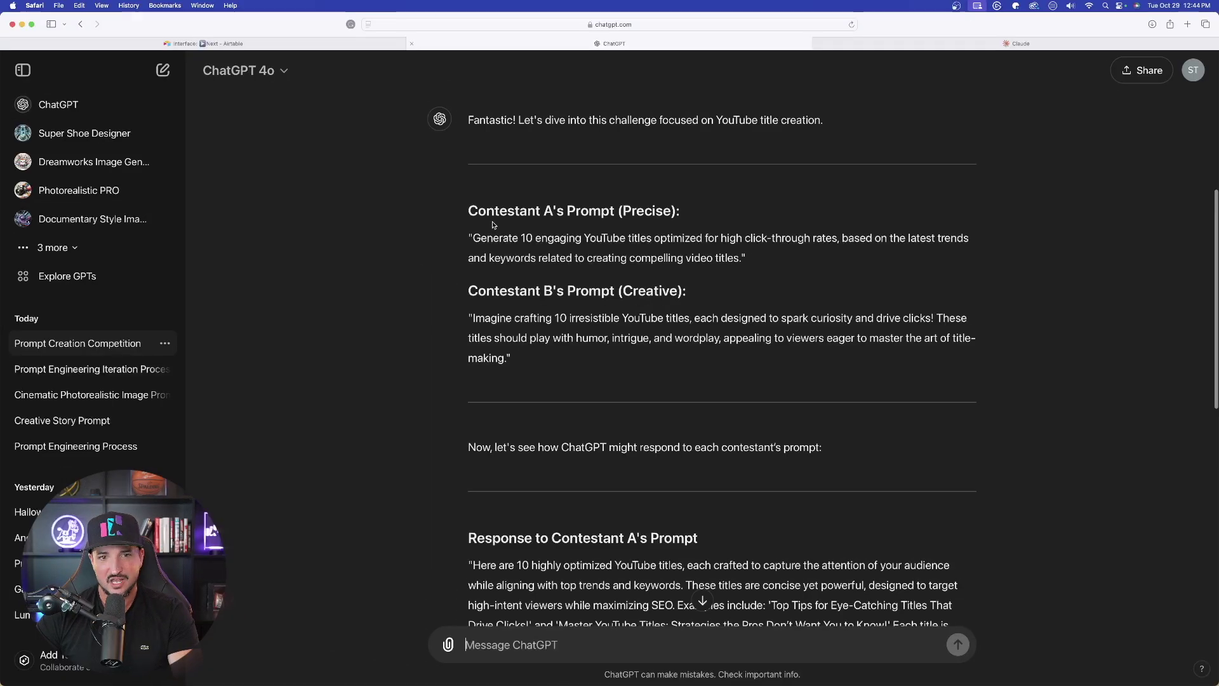
pyautogui.moveTo(483, 211); pyautogui.dragTo(773, 347)
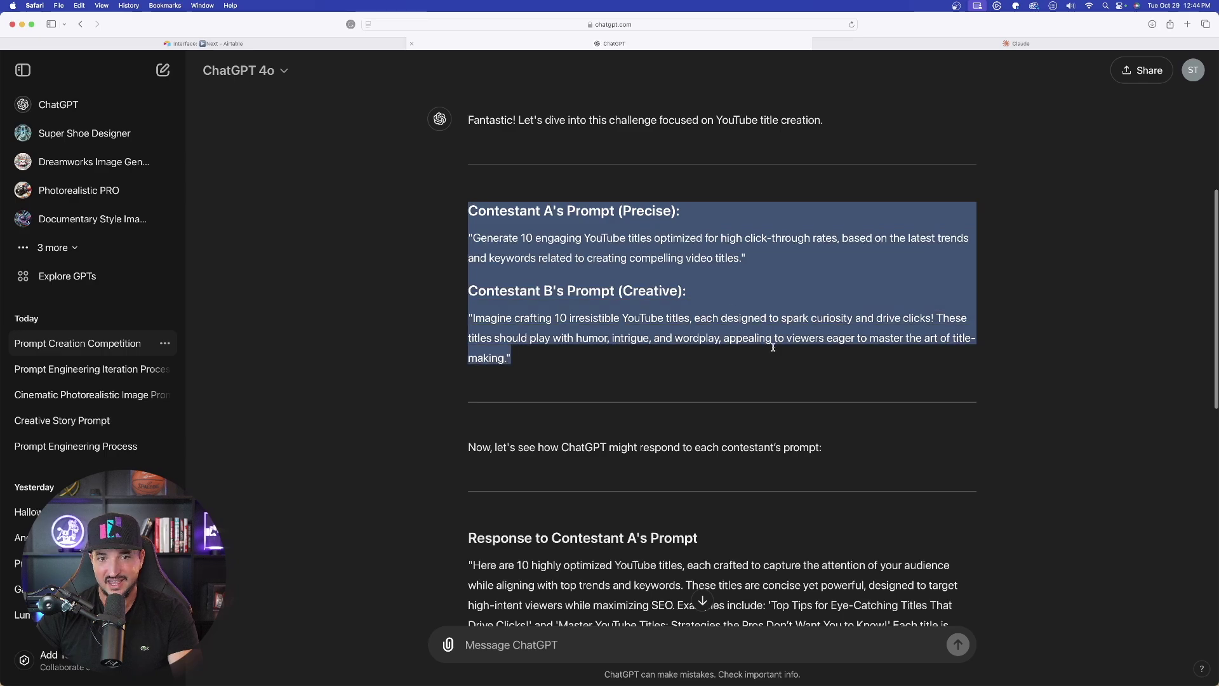
pyautogui.click(383, 247)
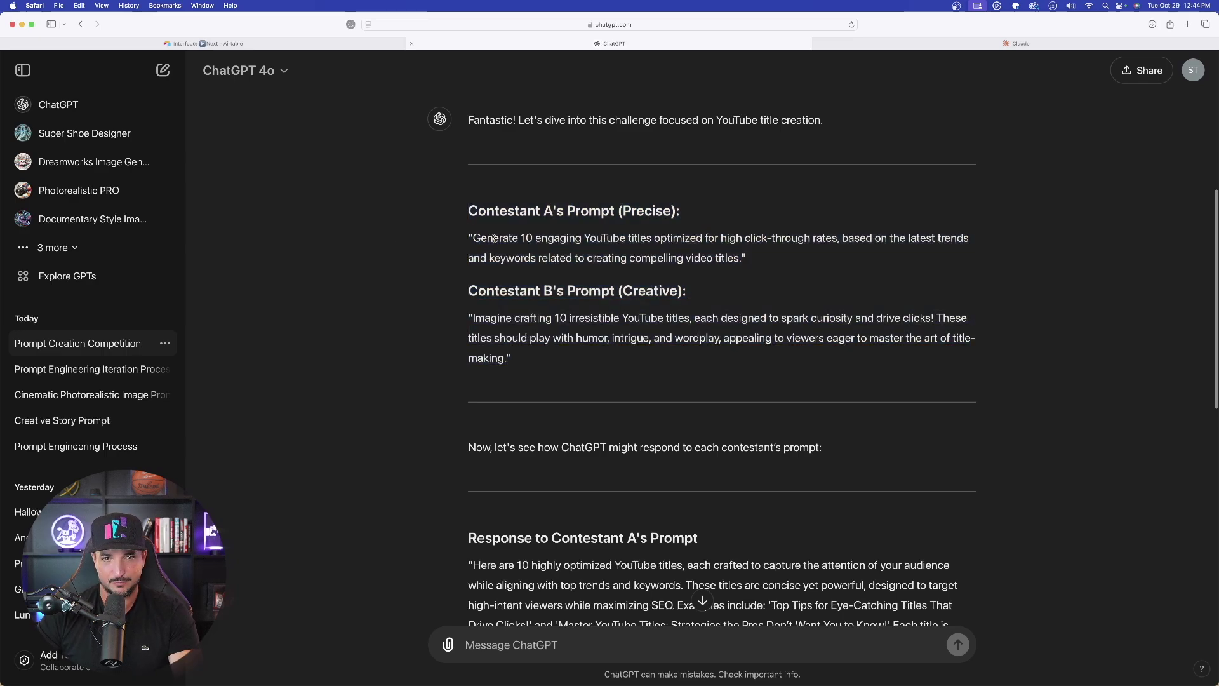
pyautogui.scroll(-3, 645, 329)
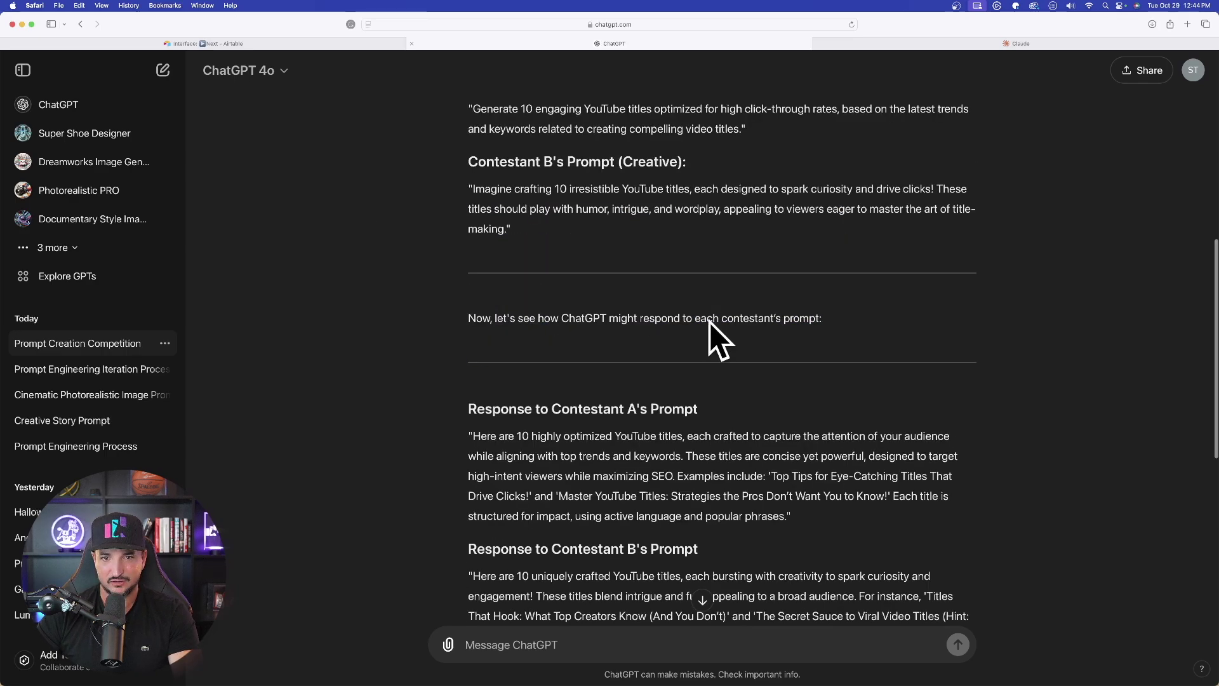
pyautogui.moveTo(834, 323); pyautogui.dragTo(390, 341)
pyautogui.click(389, 341)
pyautogui.scroll(1, 430, 264)
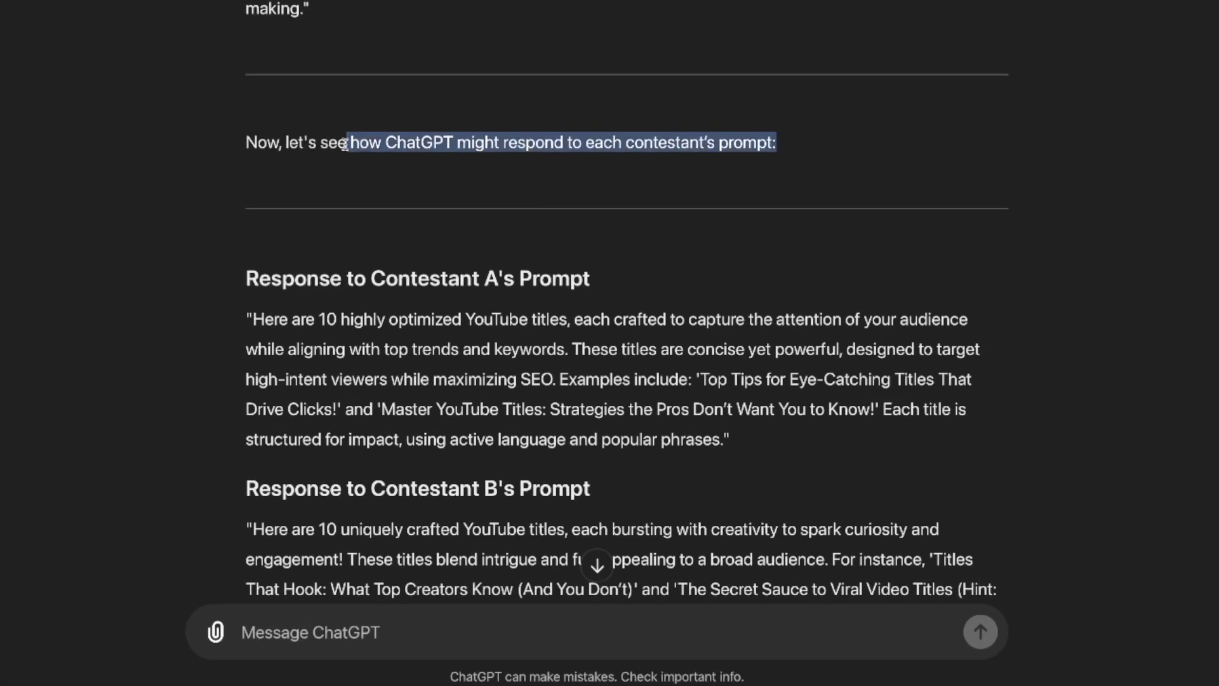
pyautogui.scroll(4, 188, 57)
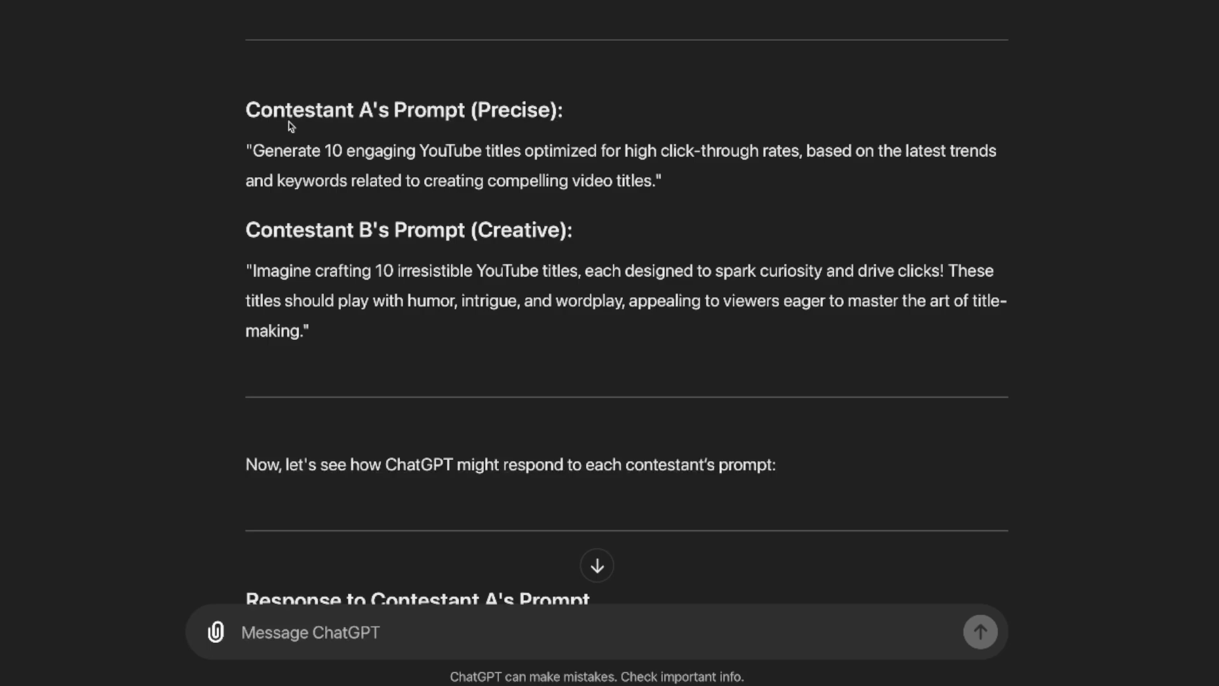
# Step: Read the sample title responses and the question on which captures clickable titles better
pyautogui.scroll(-6, 120, 125)
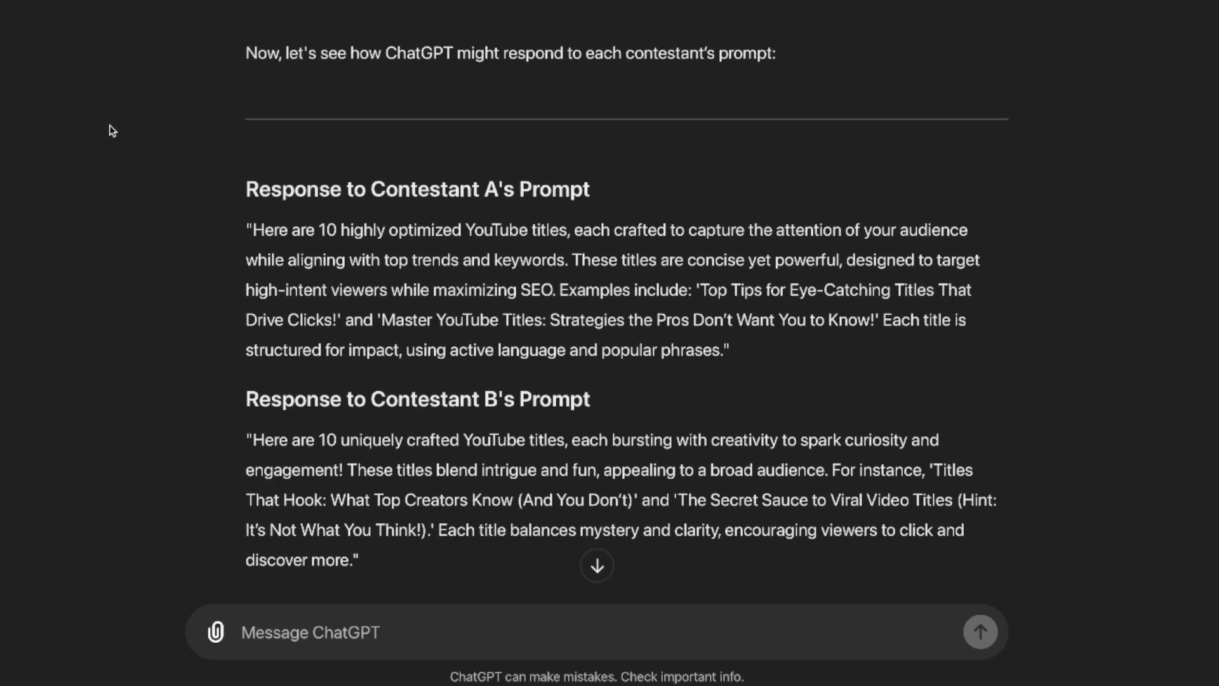
pyautogui.scroll(8, 139, 76)
pyautogui.scroll(-2, 285, 100)
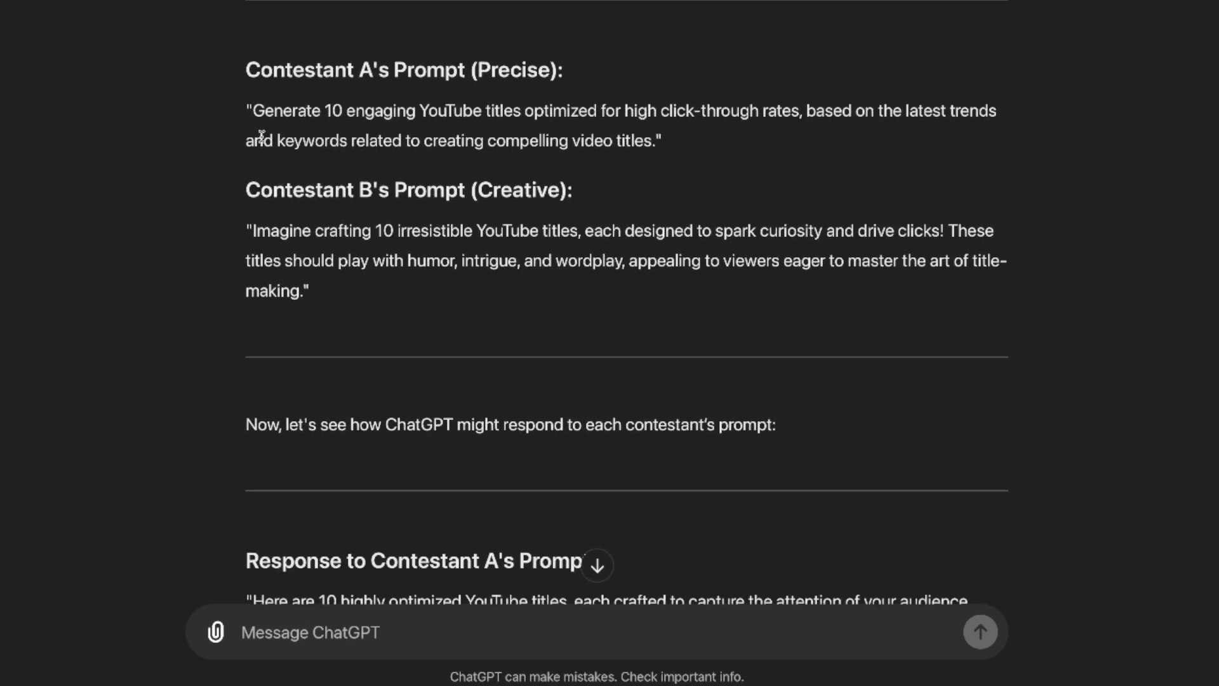
pyautogui.scroll(-8, 78, 183)
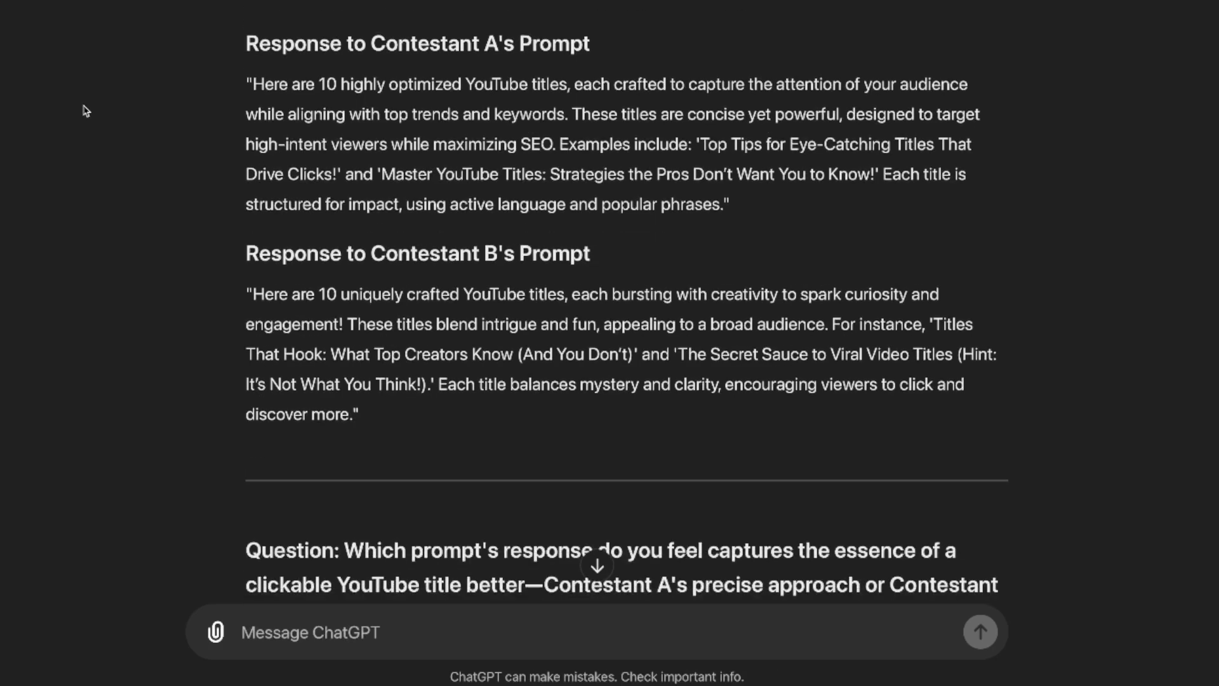
pyautogui.scroll(-1, 127, 165)
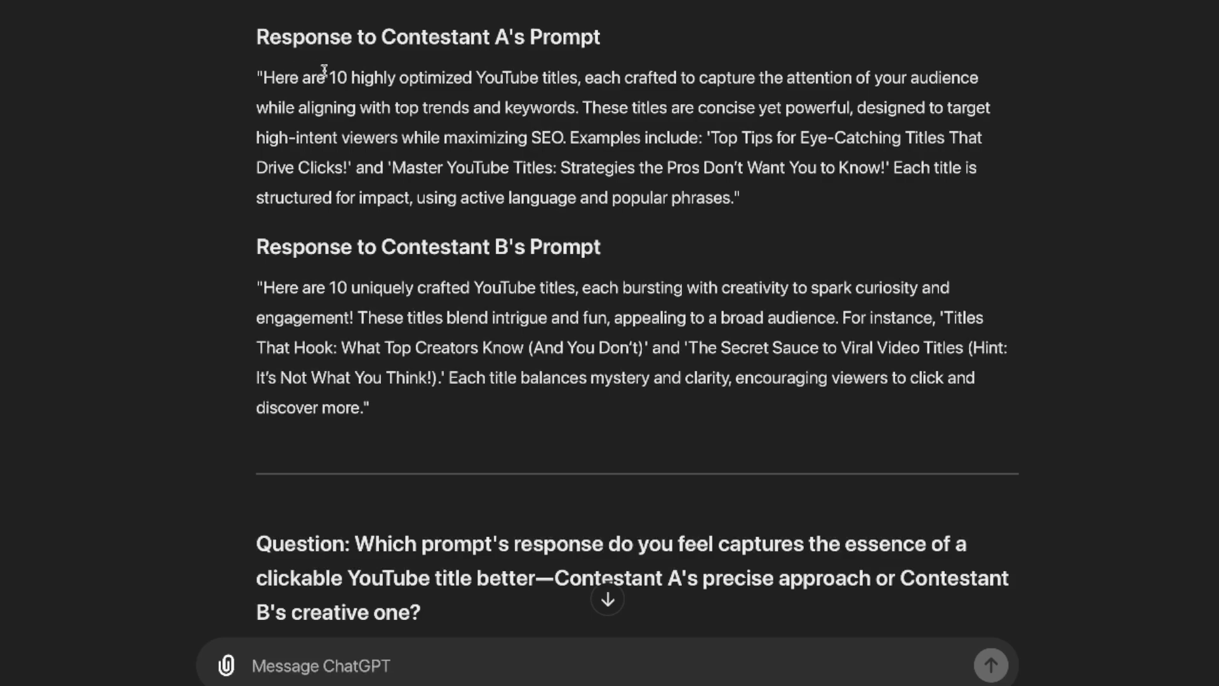
pyautogui.scroll(-2, 260, 77)
pyautogui.moveTo(264, 175); pyautogui.dragTo(480, 298)
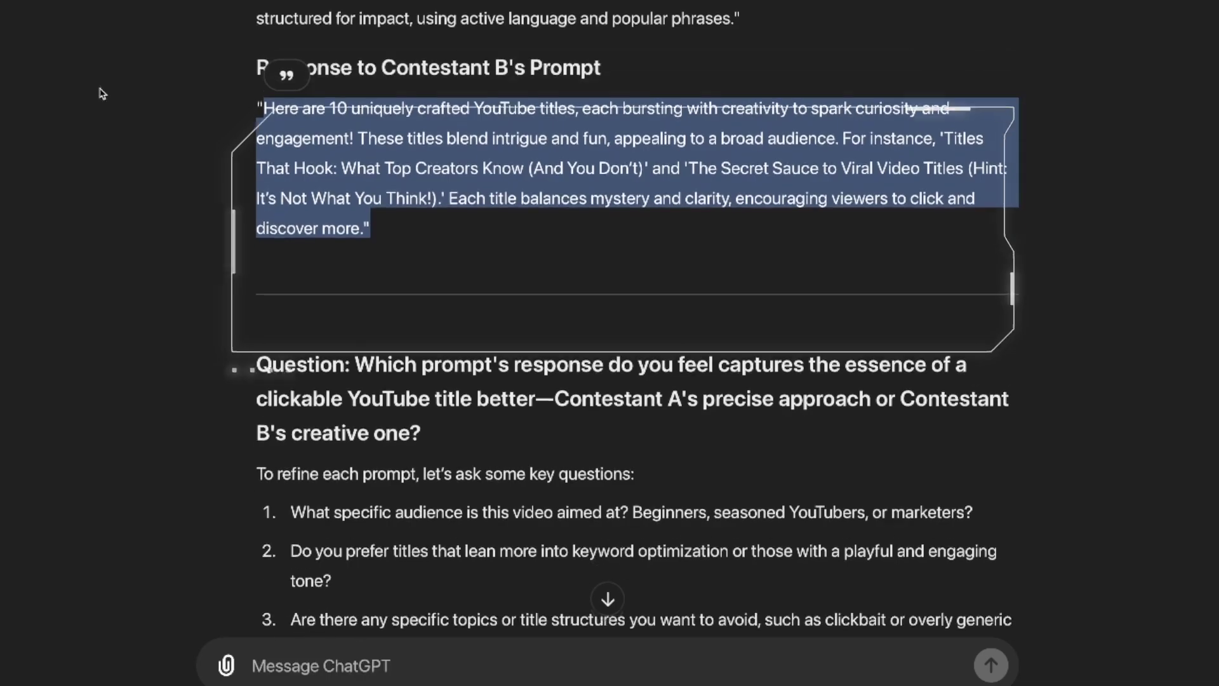
pyautogui.click(99, 95)
pyautogui.scroll(1, 100, 97)
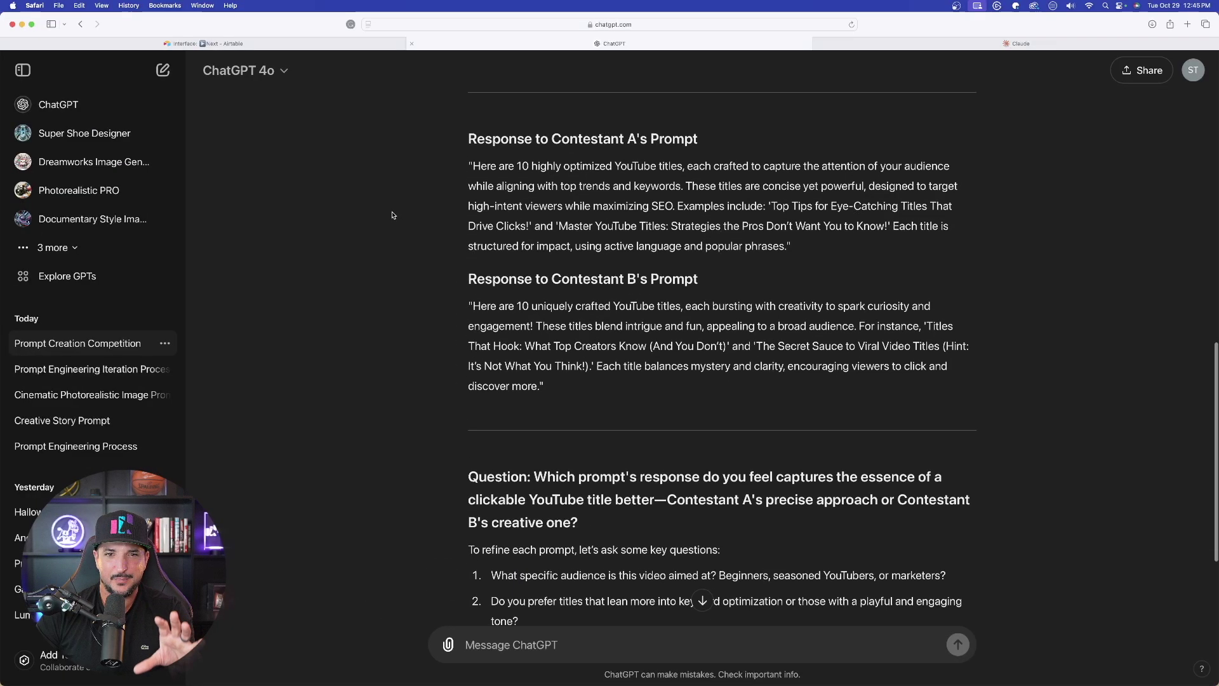
pyautogui.scroll(-3, 390, 243)
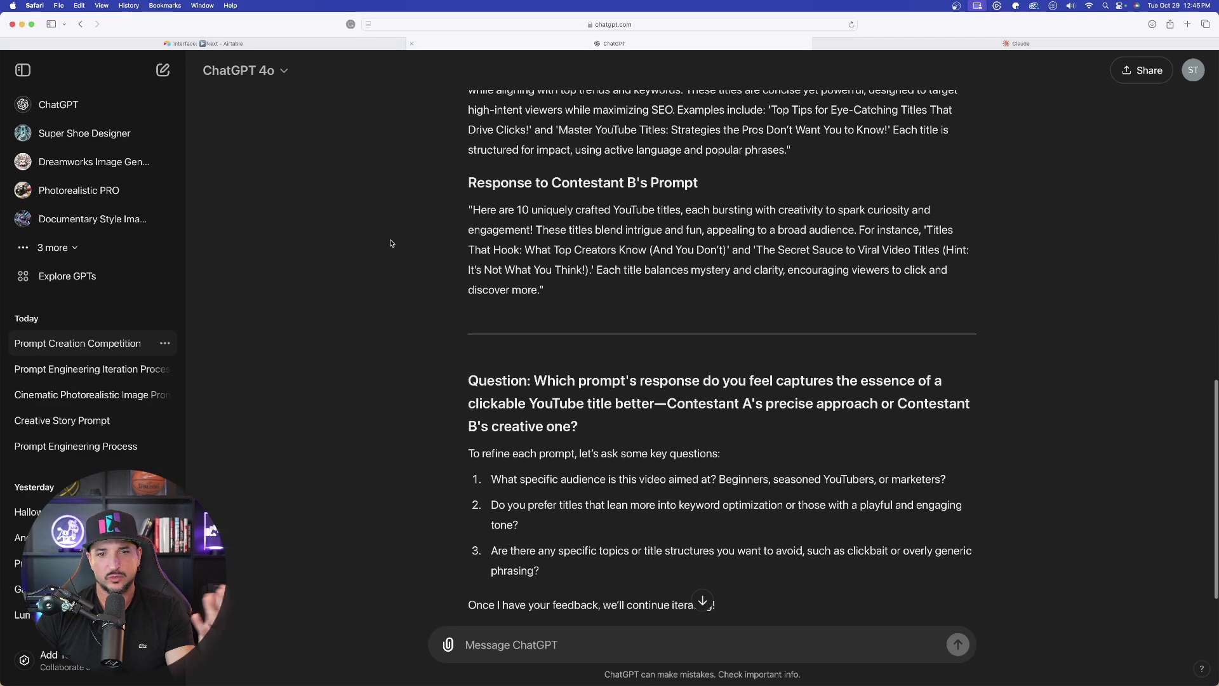
pyautogui.scroll(-2, 390, 243)
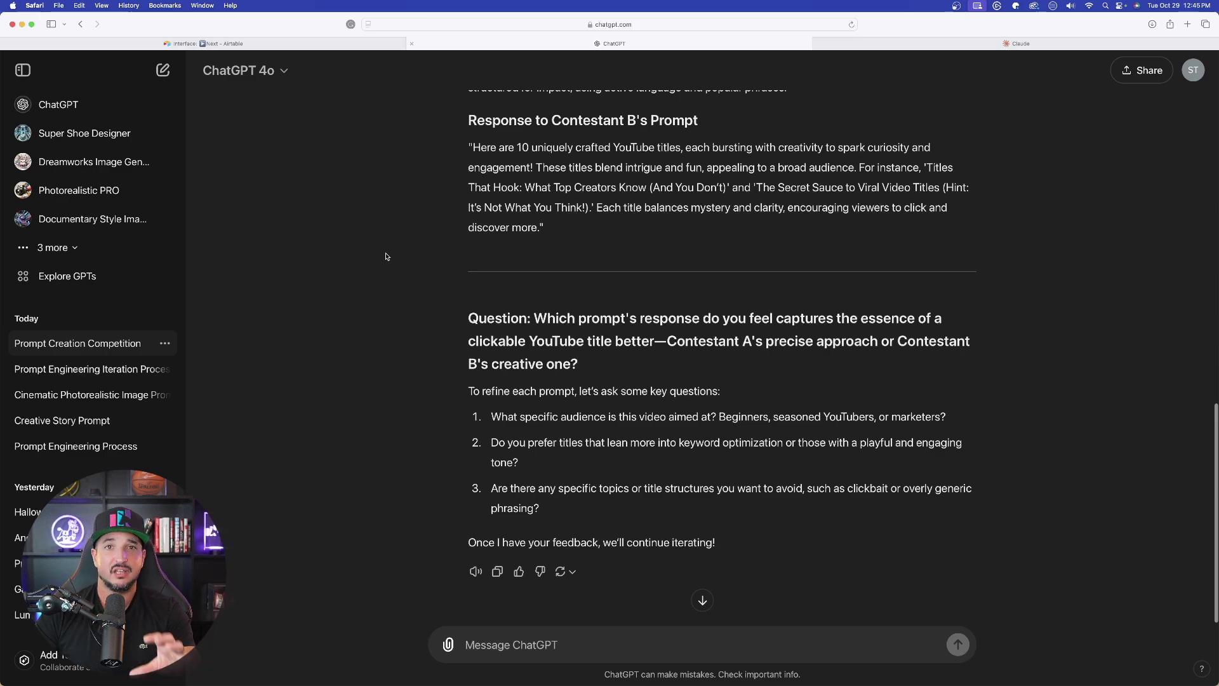
# Step: Reply 'Contestant A, keyword optimization, but still playful, my topic is AI' and send it
pyautogui.click(505, 644)
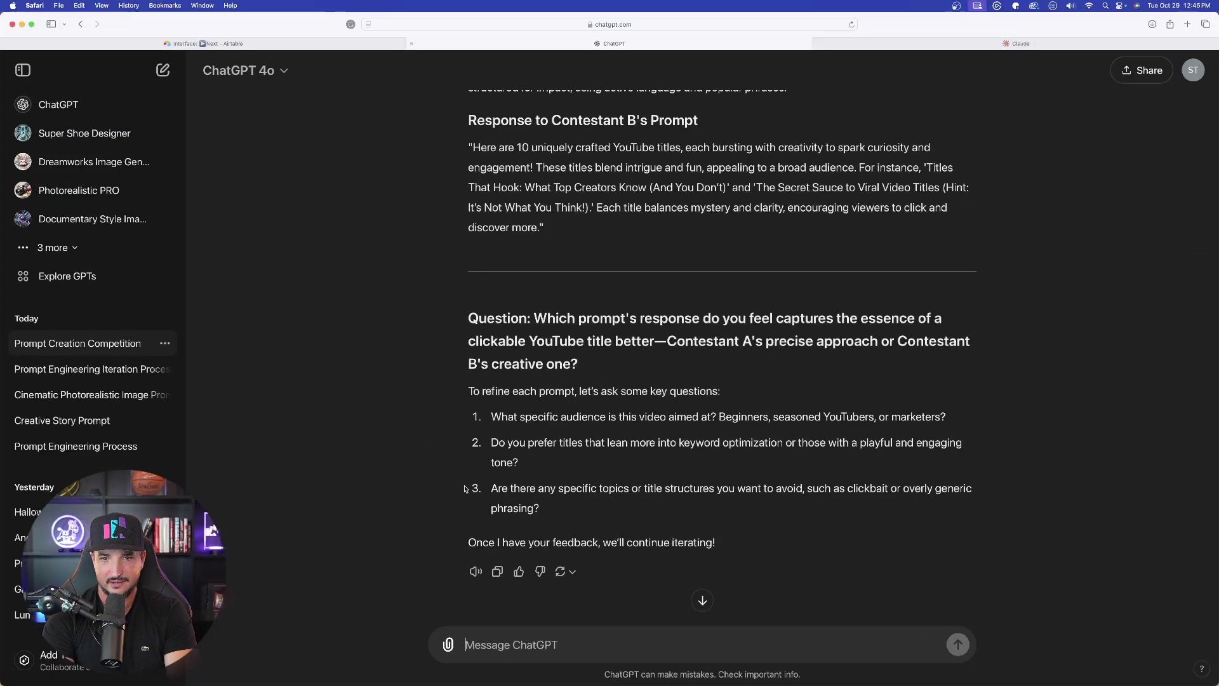
pyautogui.write('Cons')
pyautogui.press('BackSpace')
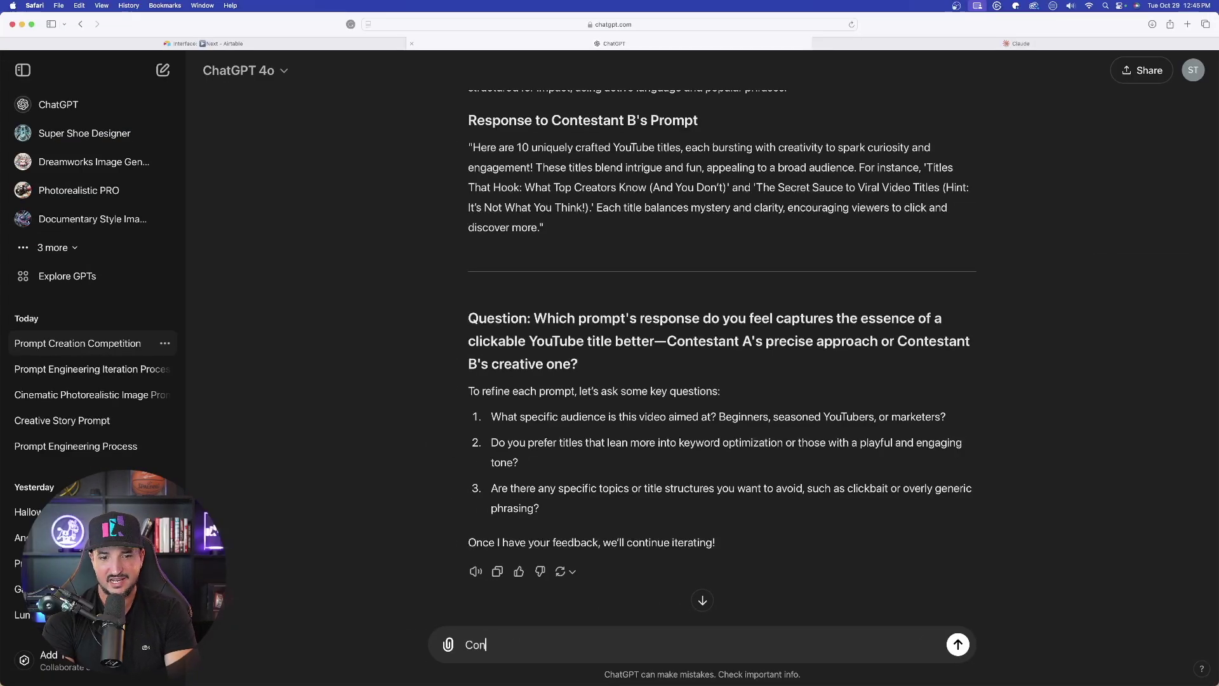
pyautogui.write('testant A')
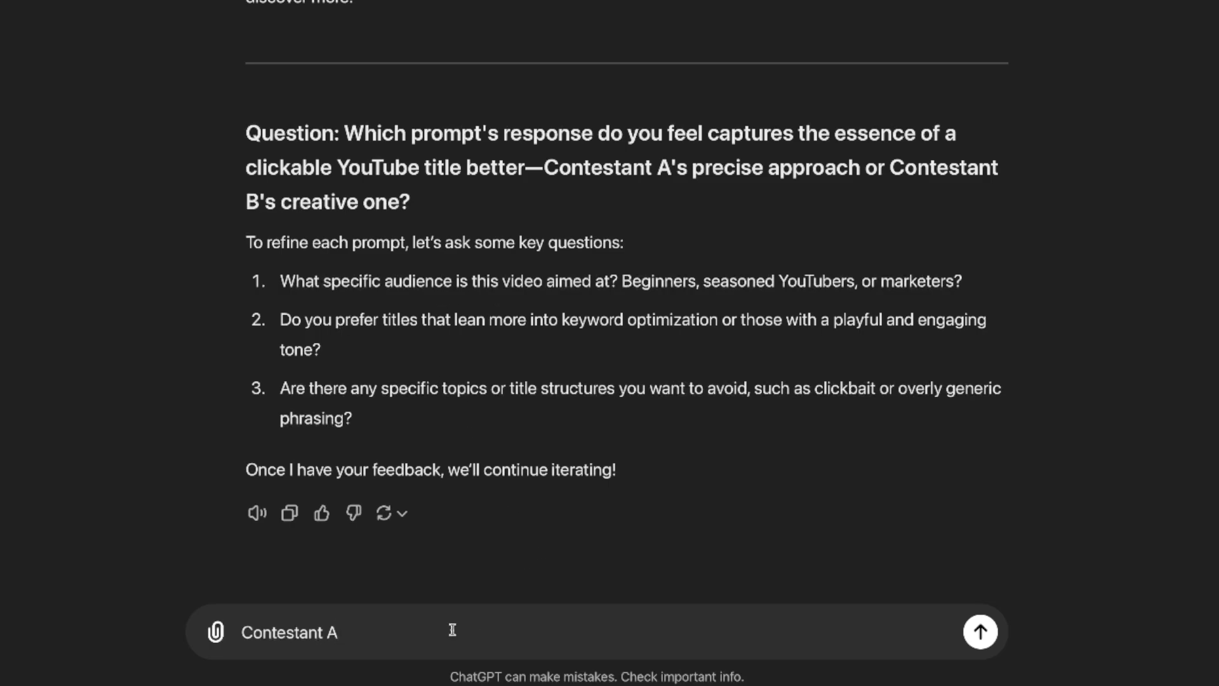
pyautogui.write('keyword optimization, but still playful,')
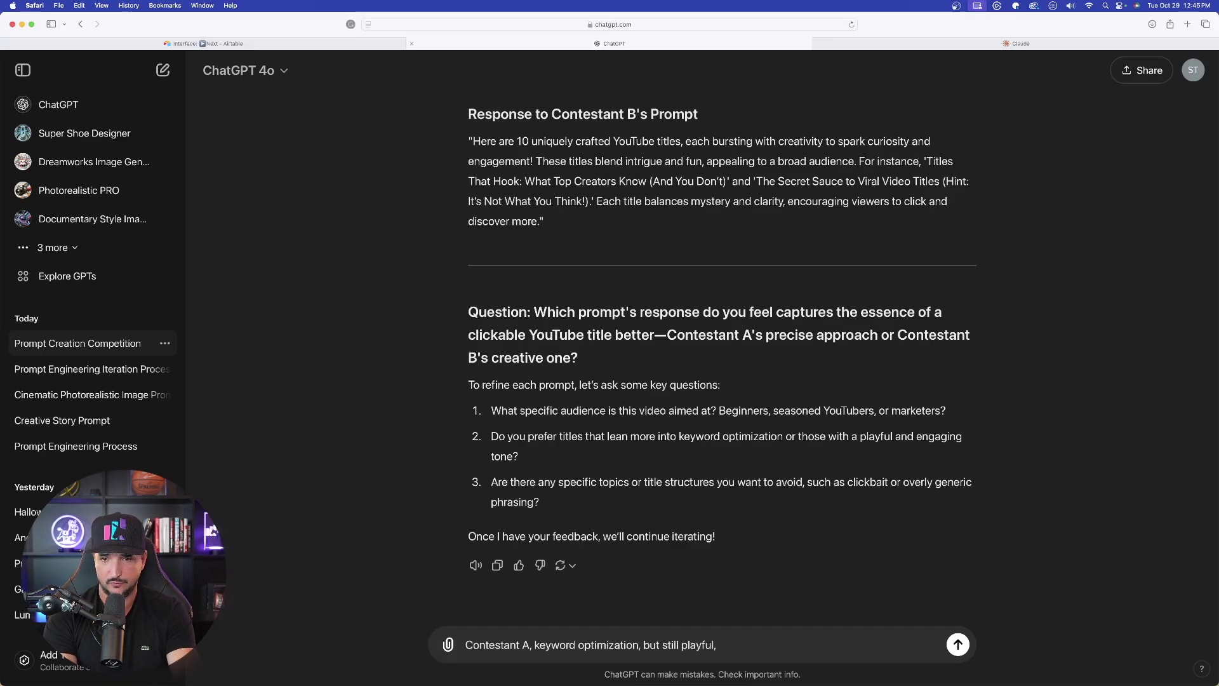
pyautogui.write('my topic is AI')
pyautogui.press('Return')
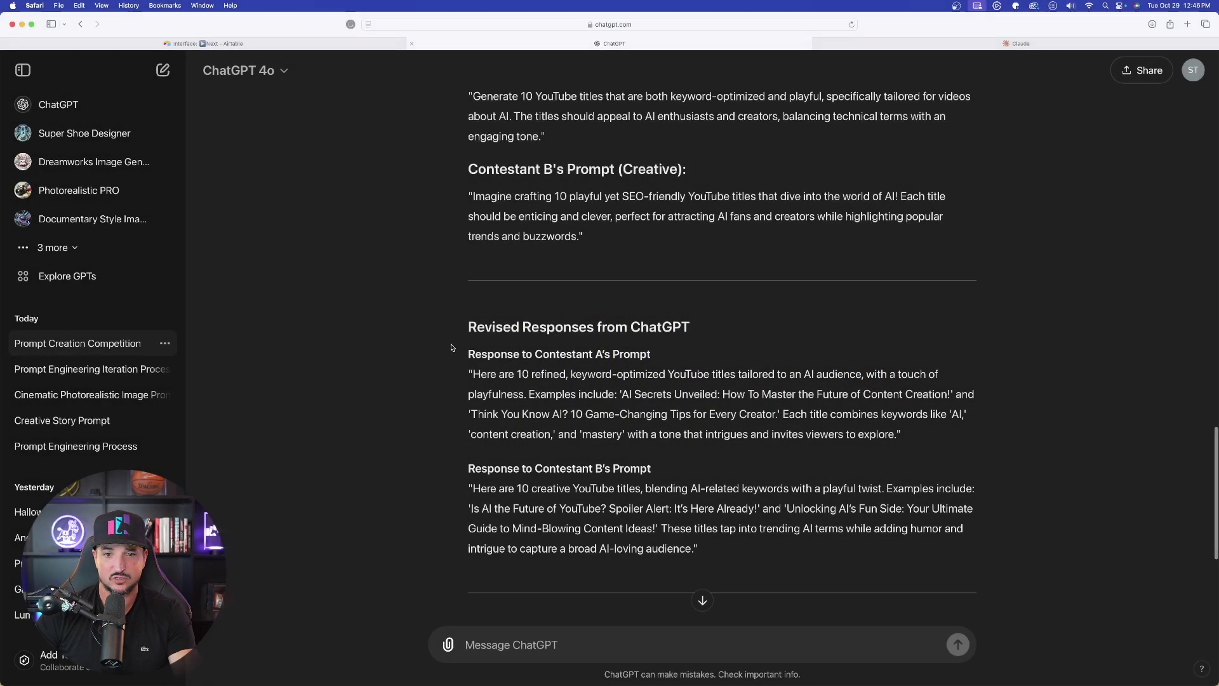
# Step: Review the revised prompts and YouTube titles for both contestants
pyautogui.scroll(-3, 429, 327)
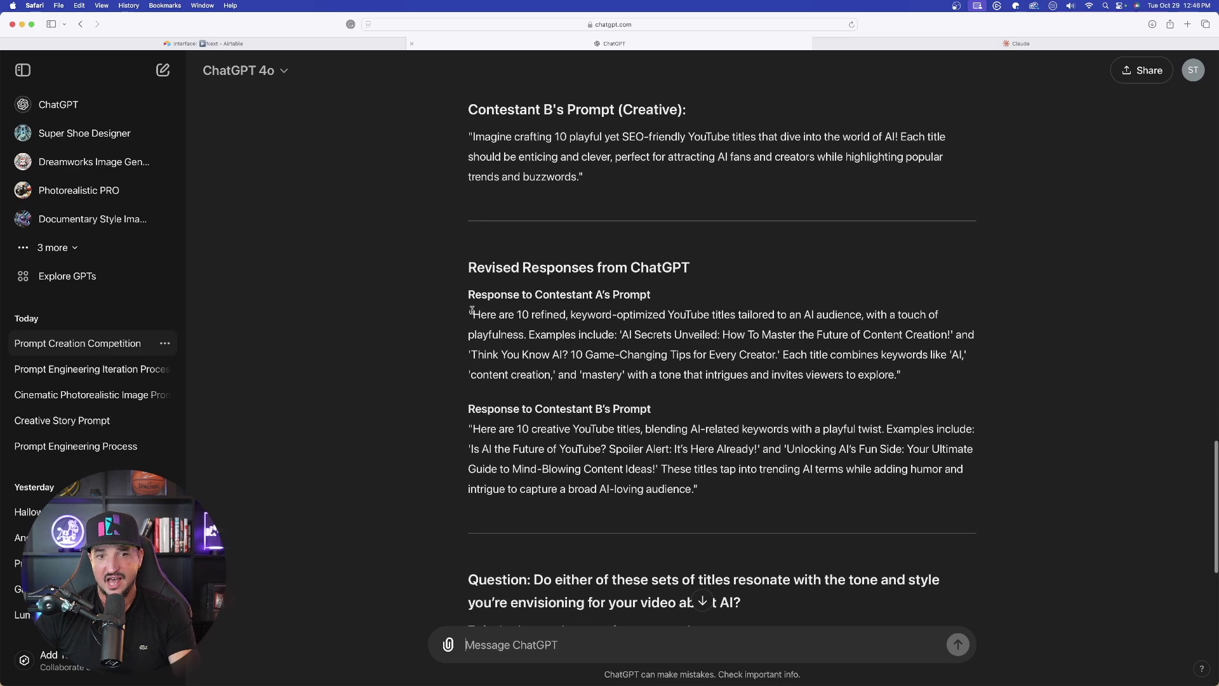
pyautogui.moveTo(472, 311); pyautogui.dragTo(830, 495)
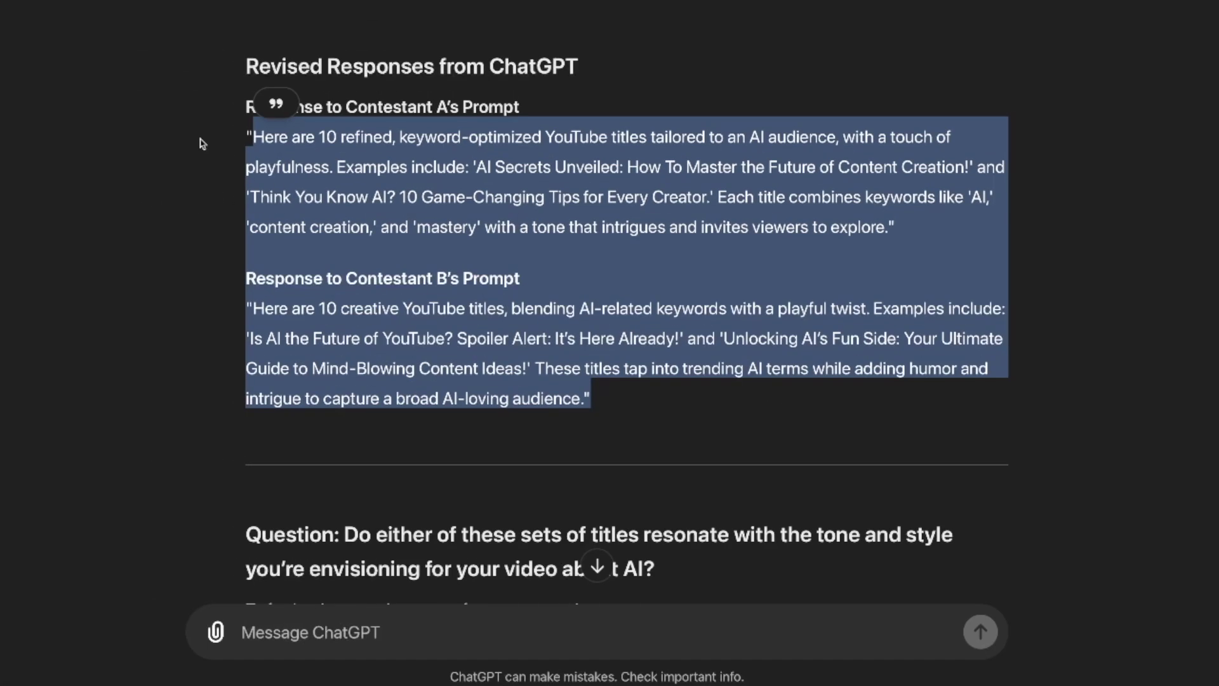
pyautogui.click(313, 184)
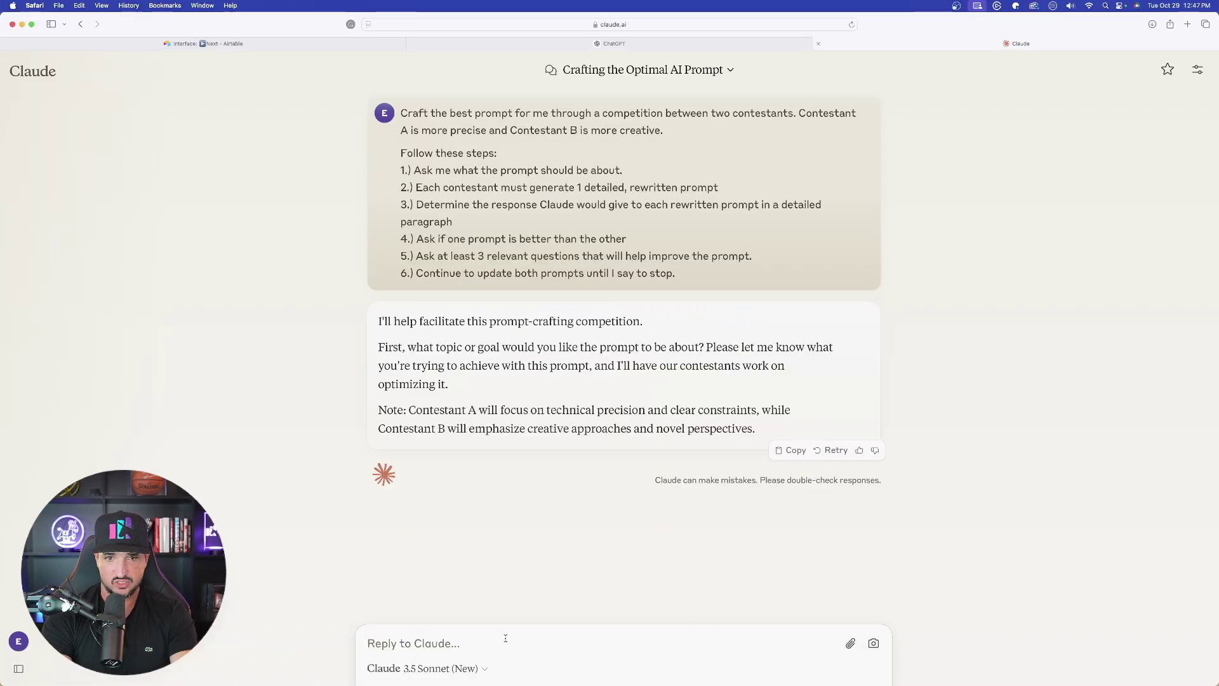
# Step: Send Claude the Vogue Magazine photoshoot topic and review each contestant's prompt and expected response
pyautogui.write('Creating AI generated images for a magzine photoshoot, Vogue Magazine')
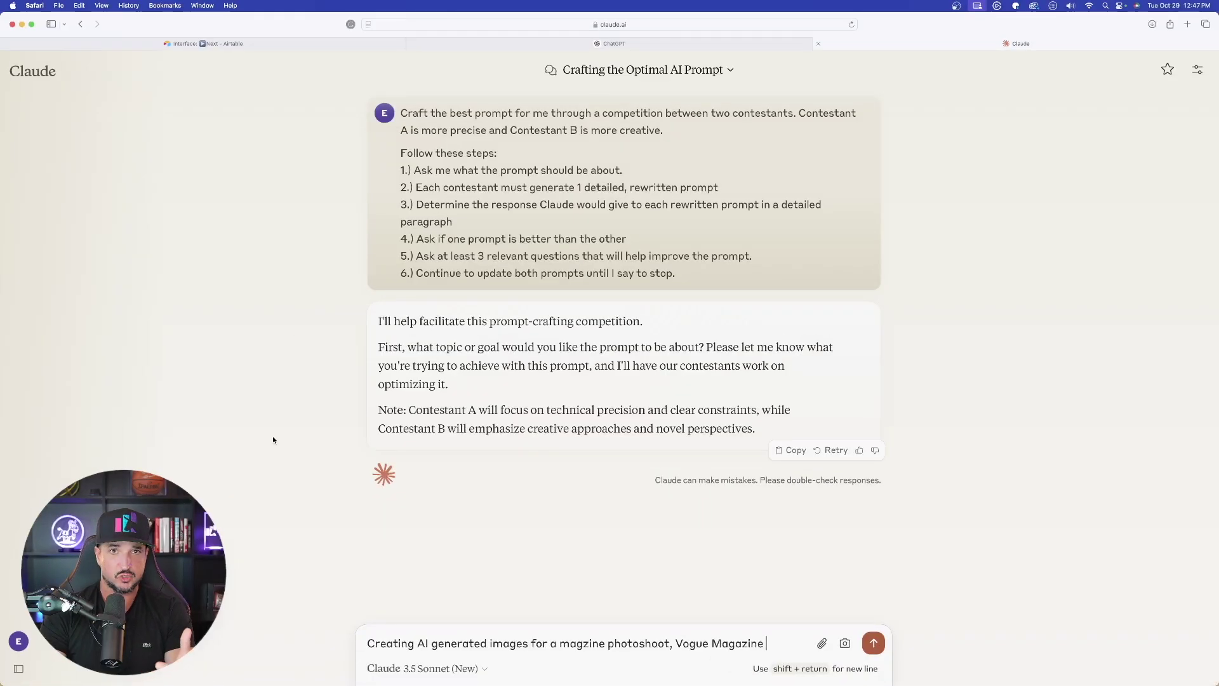
pyautogui.press('Return')
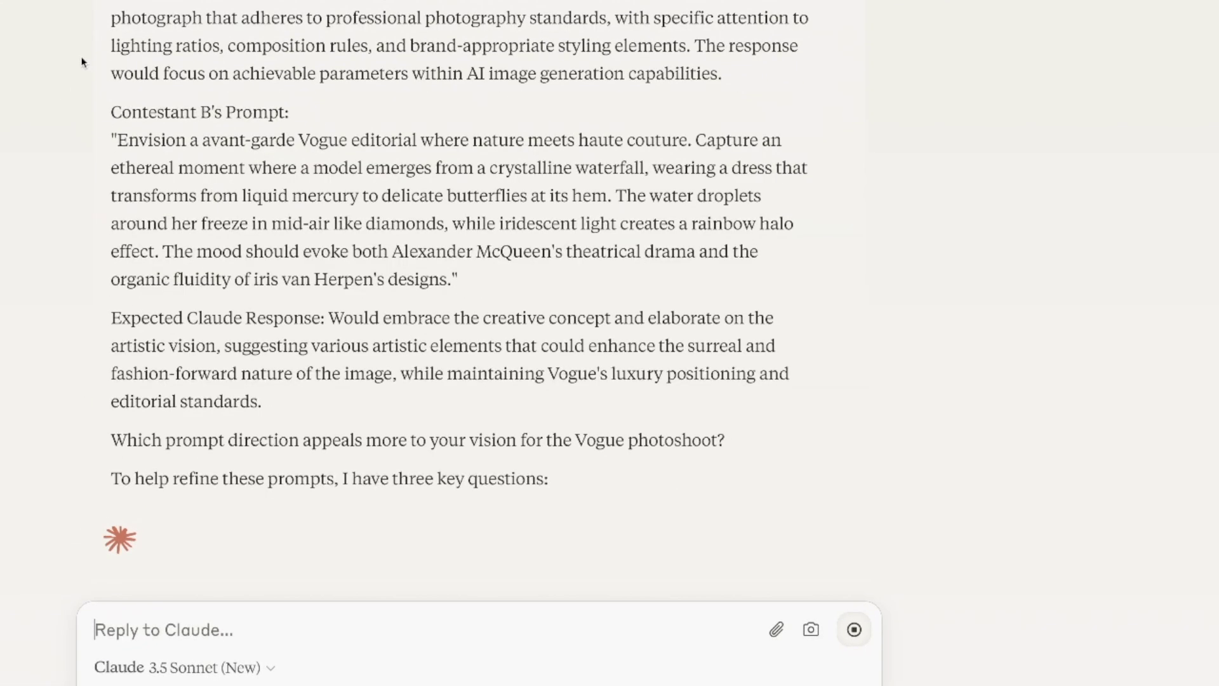
pyautogui.scroll(3, 445, 317)
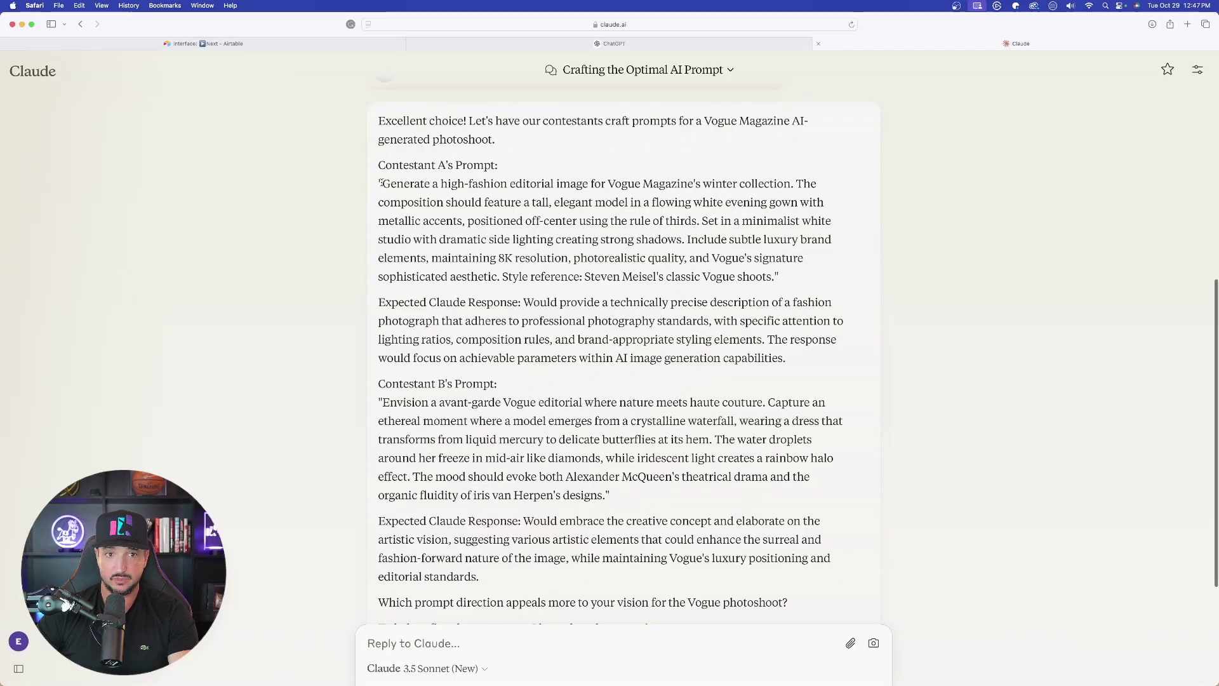
pyautogui.moveTo(382, 183); pyautogui.dragTo(770, 276)
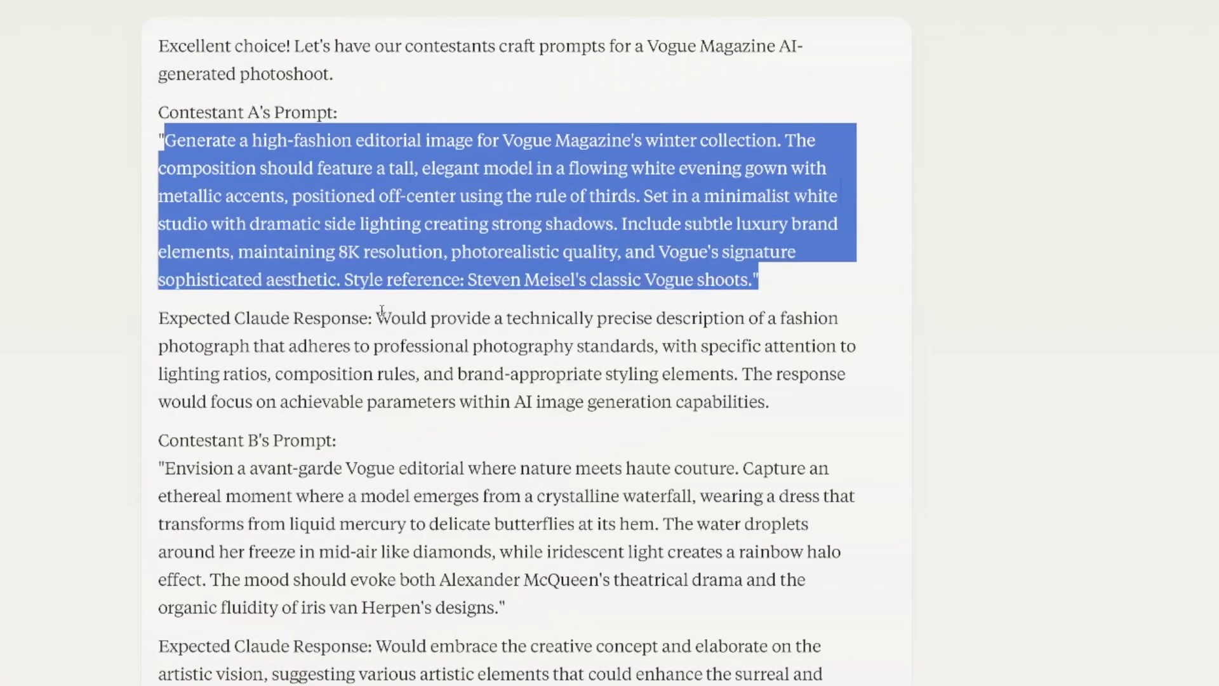
pyautogui.moveTo(377, 317); pyautogui.dragTo(669, 403)
pyautogui.scroll(-5, 612, 409)
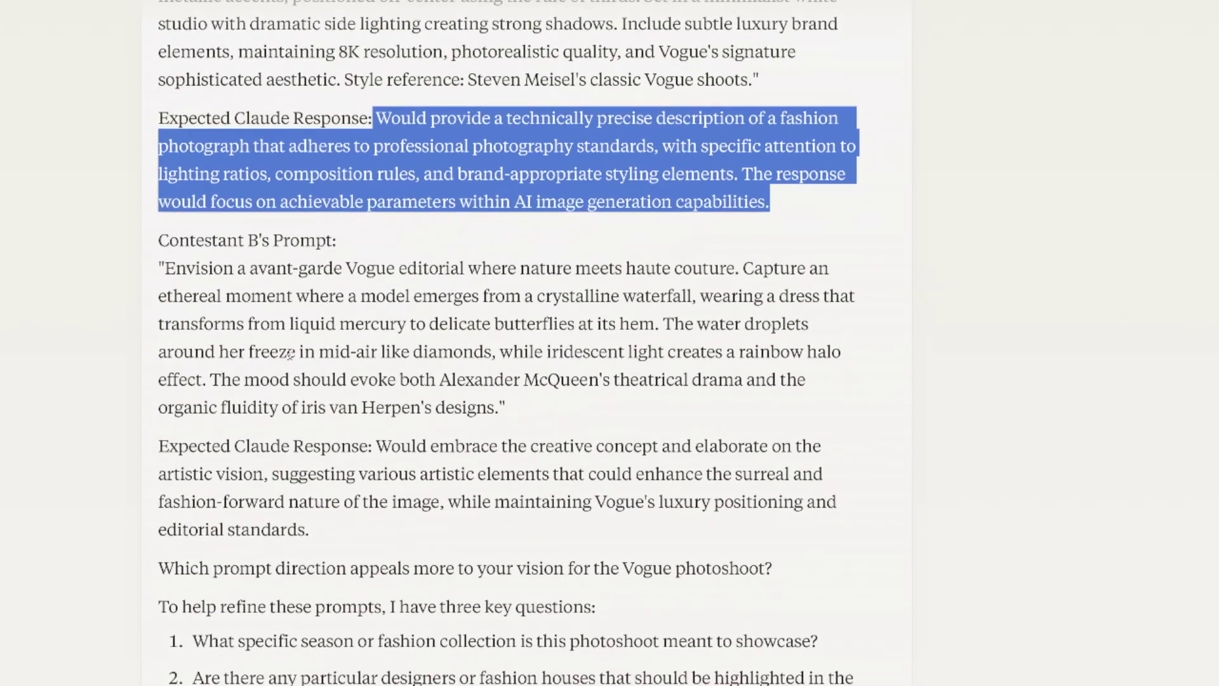
pyautogui.moveTo(164, 268); pyautogui.dragTo(507, 409)
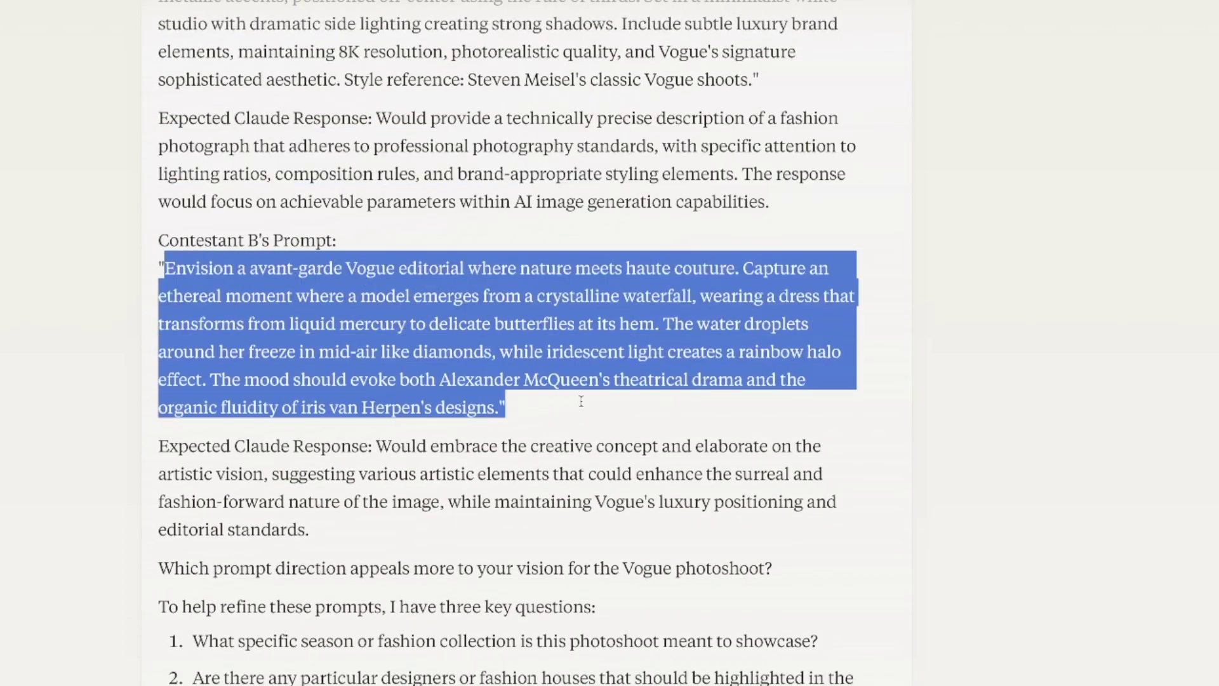
pyautogui.scroll(-2, 262, 343)
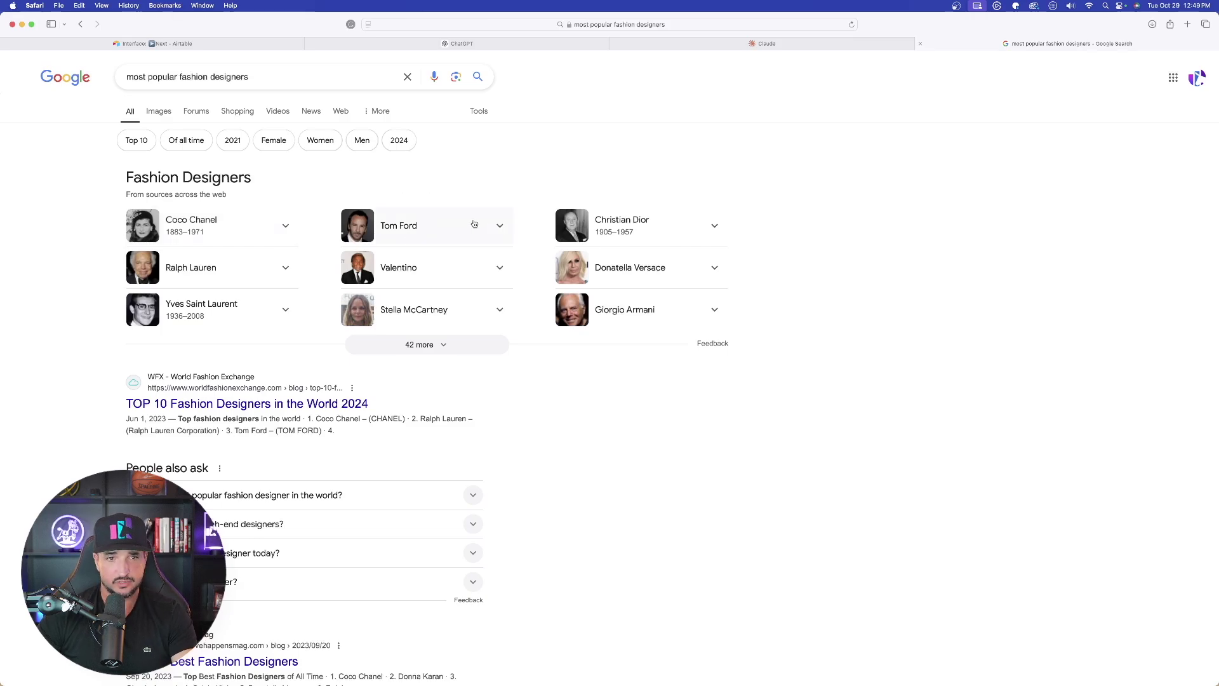
# Step: After checking popular designers like Tom Ford, return to the Claude competition chat
pyautogui.click(785, 44)
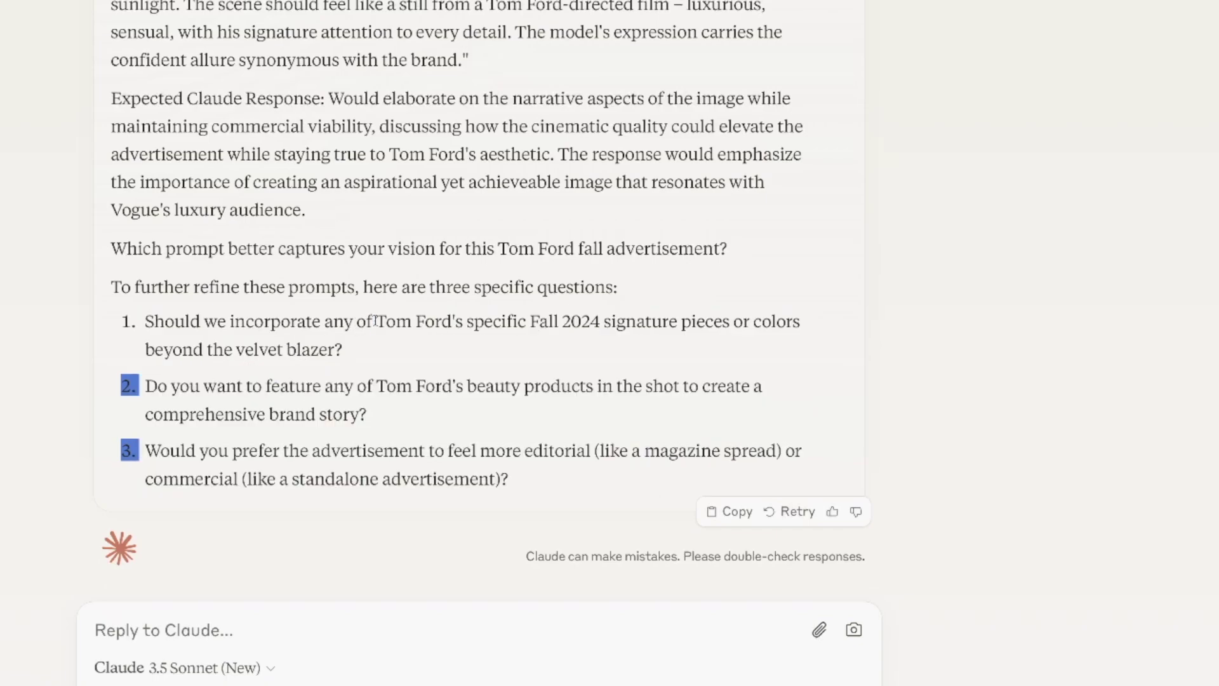
# Step: Reply 'Yess to all' to Claude's three refining questions about the Fall 2024 prompts
pyautogui.moveTo(376, 321); pyautogui.dragTo(587, 341)
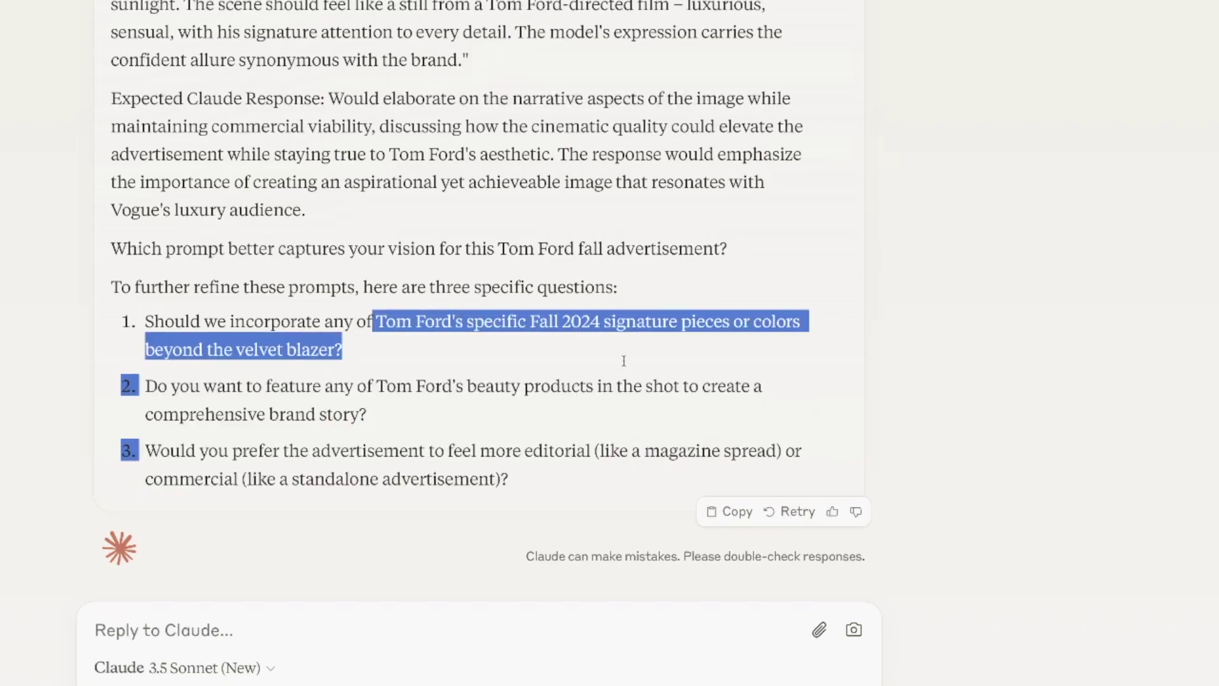
pyautogui.click(619, 365)
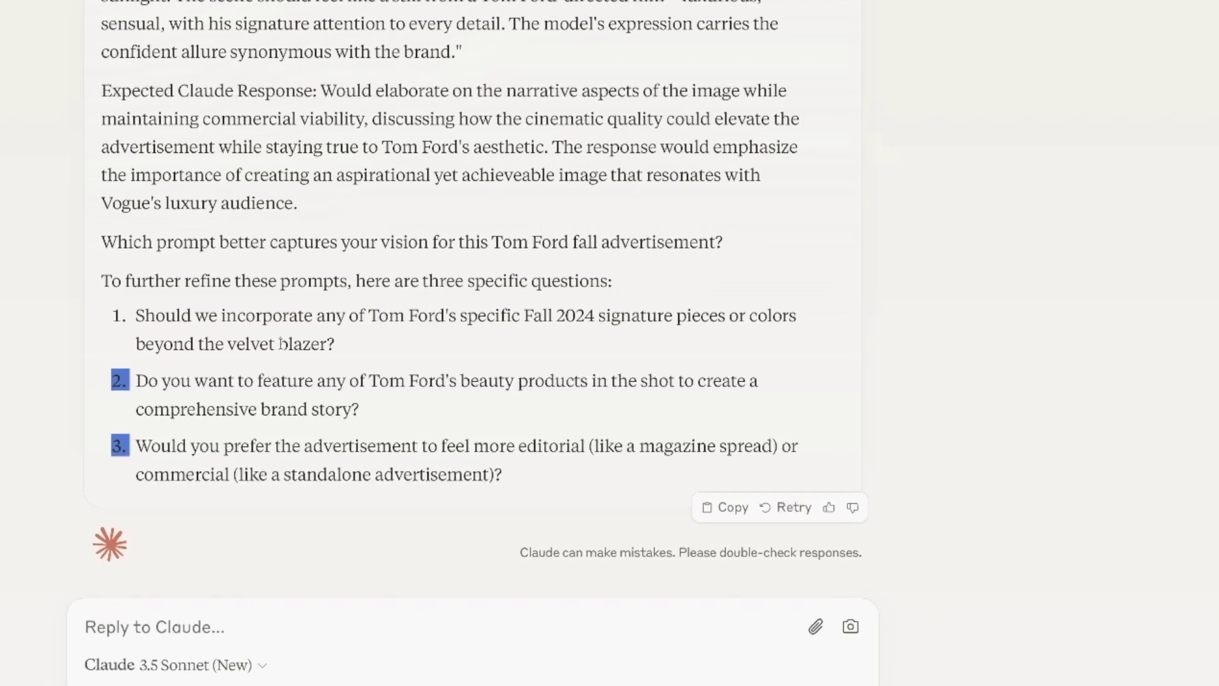
pyautogui.click(306, 635)
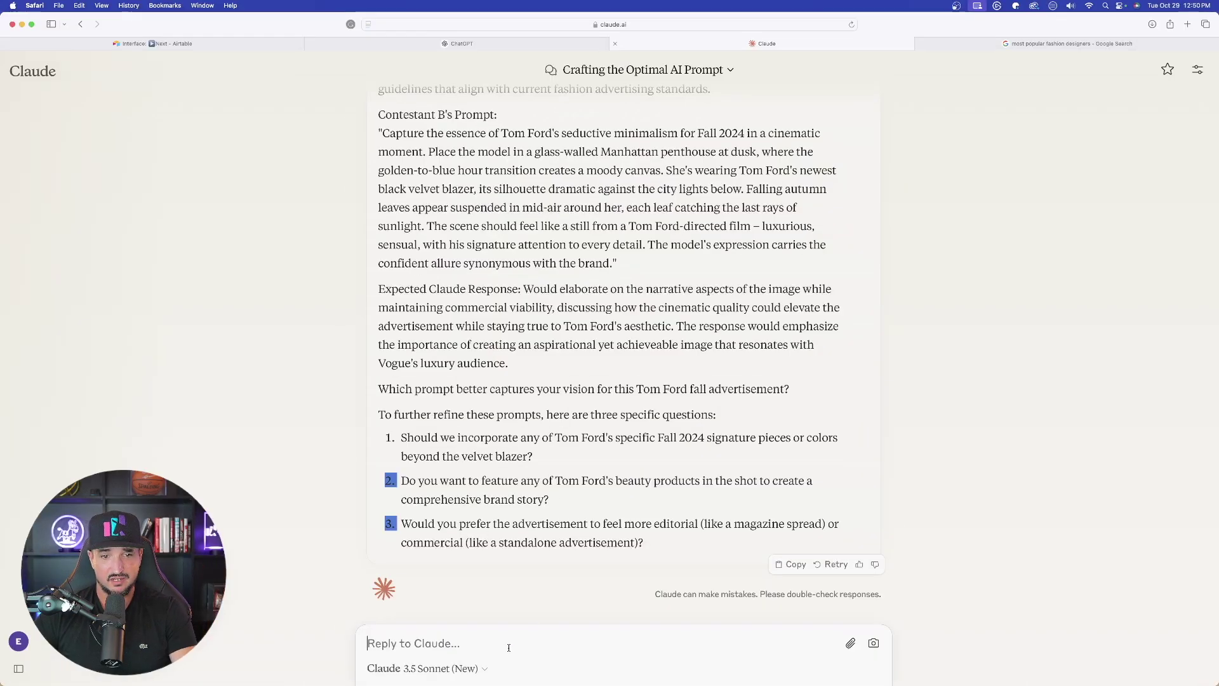
pyautogui.write('Yess to all')
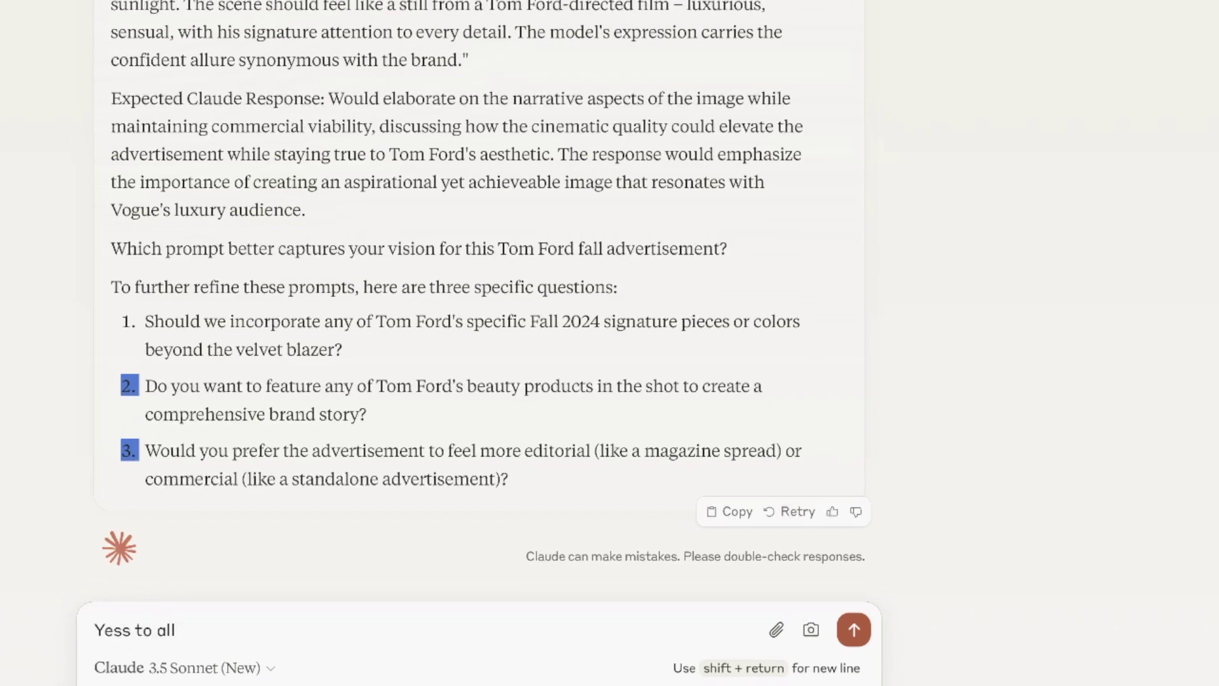
pyautogui.press('Return')
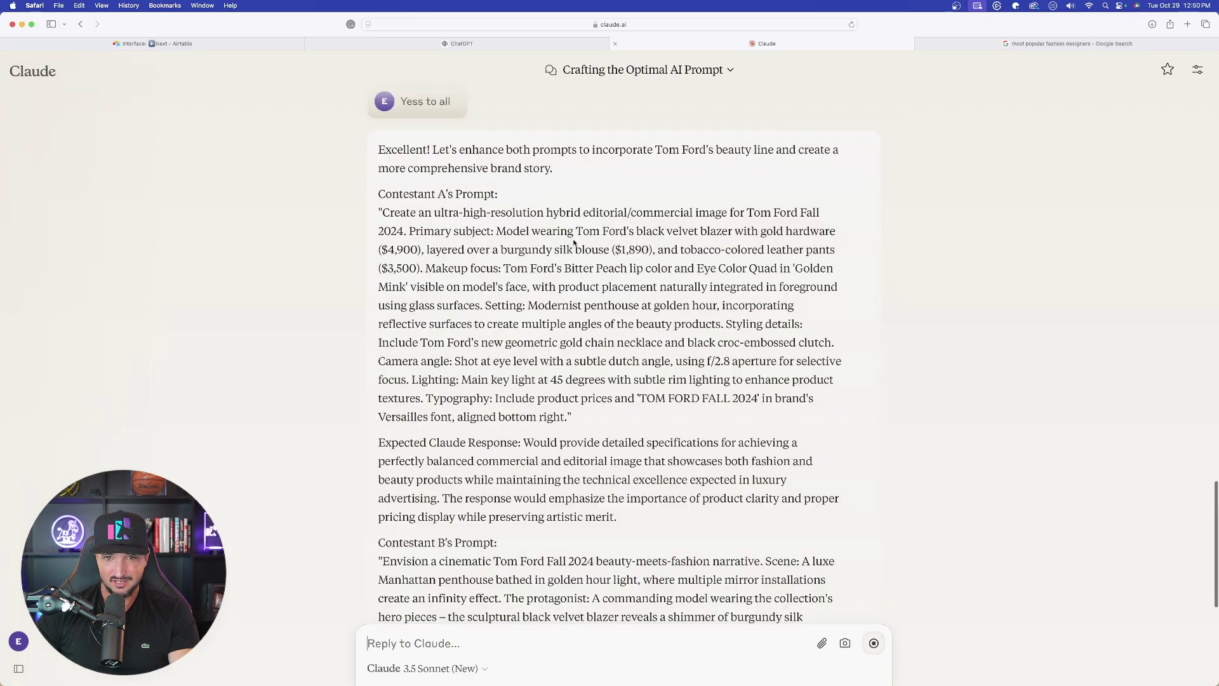
# Step: Highlight the black velvet blazer's $4,900 price and the $1,890 blouse price in Contestant A's prompt
pyautogui.moveTo(576, 231); pyautogui.dragTo(838, 231)
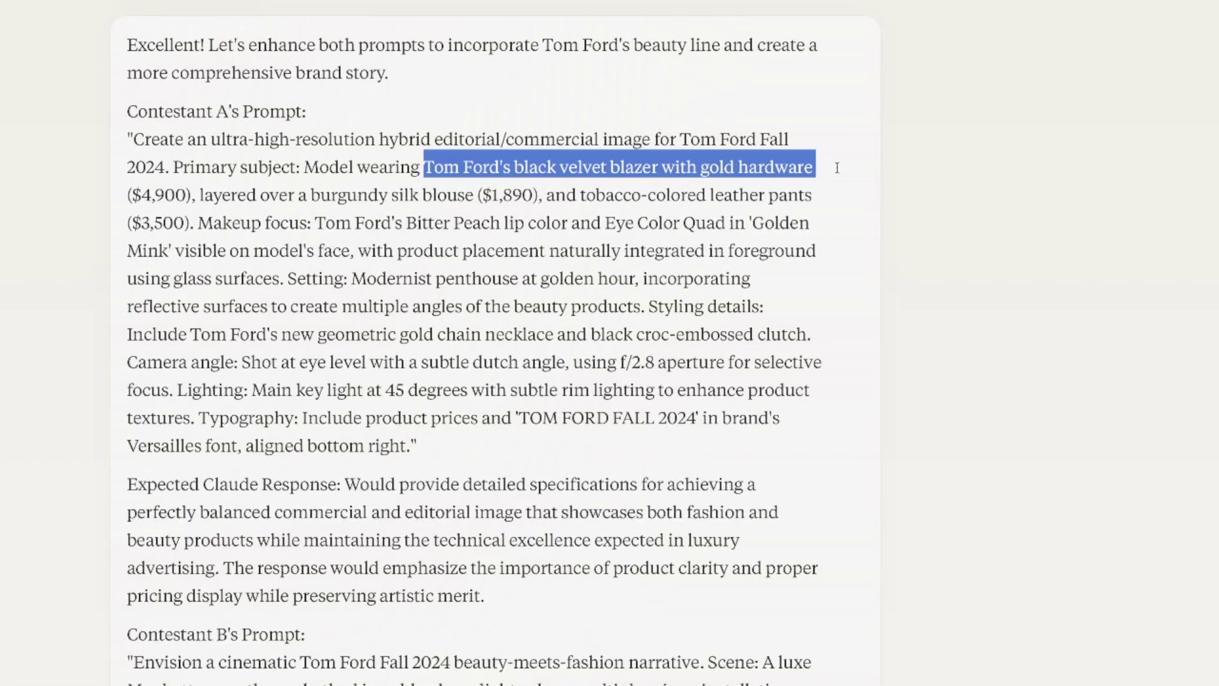
pyautogui.moveTo(835, 177); pyautogui.dragTo(205, 192)
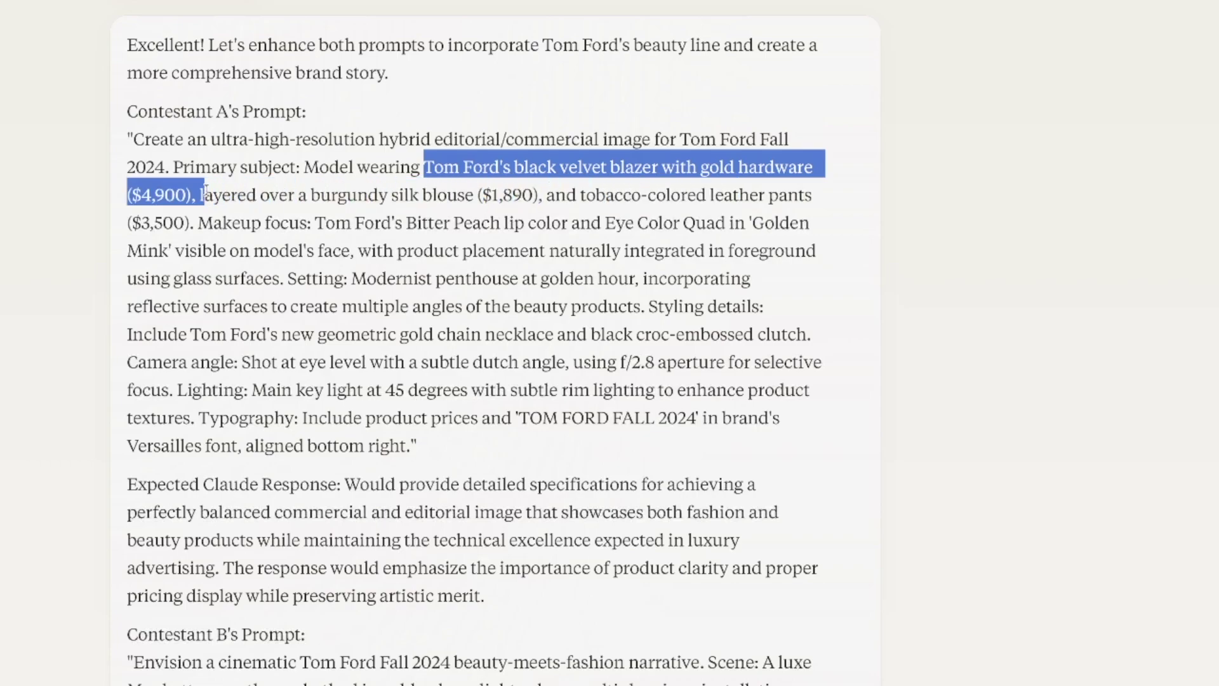
pyautogui.click(509, 225)
pyautogui.moveTo(477, 195); pyautogui.dragTo(552, 196)
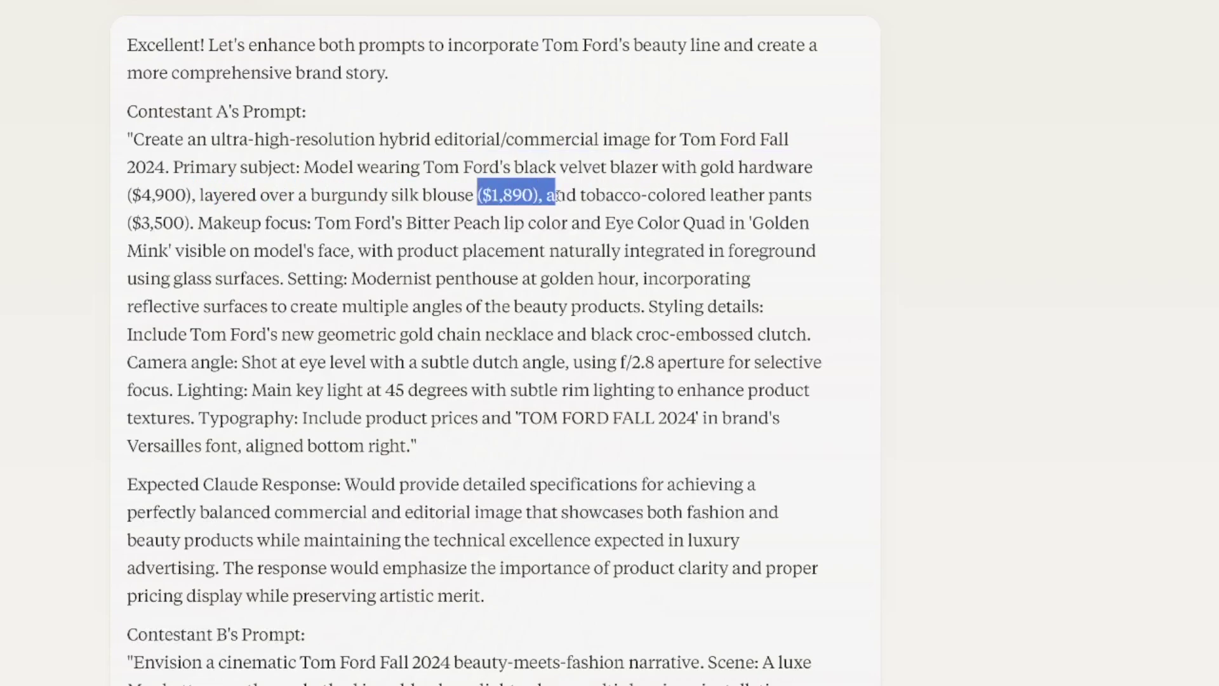